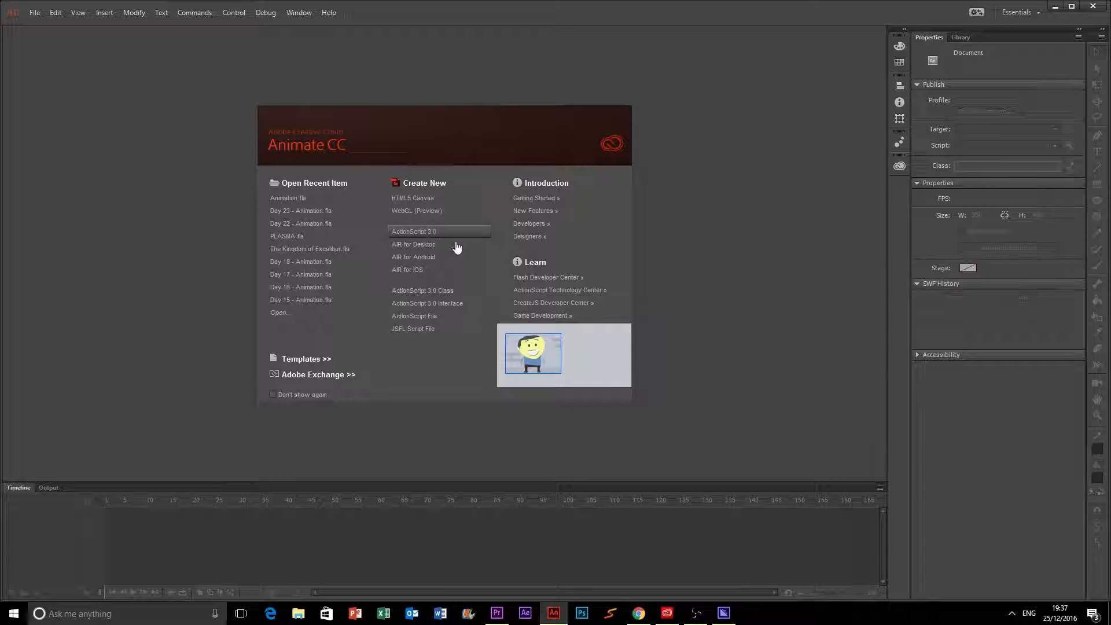
Create a new ActionScript 3.0 document.
{"action": "left_click", "coordinate": [452, 232]}
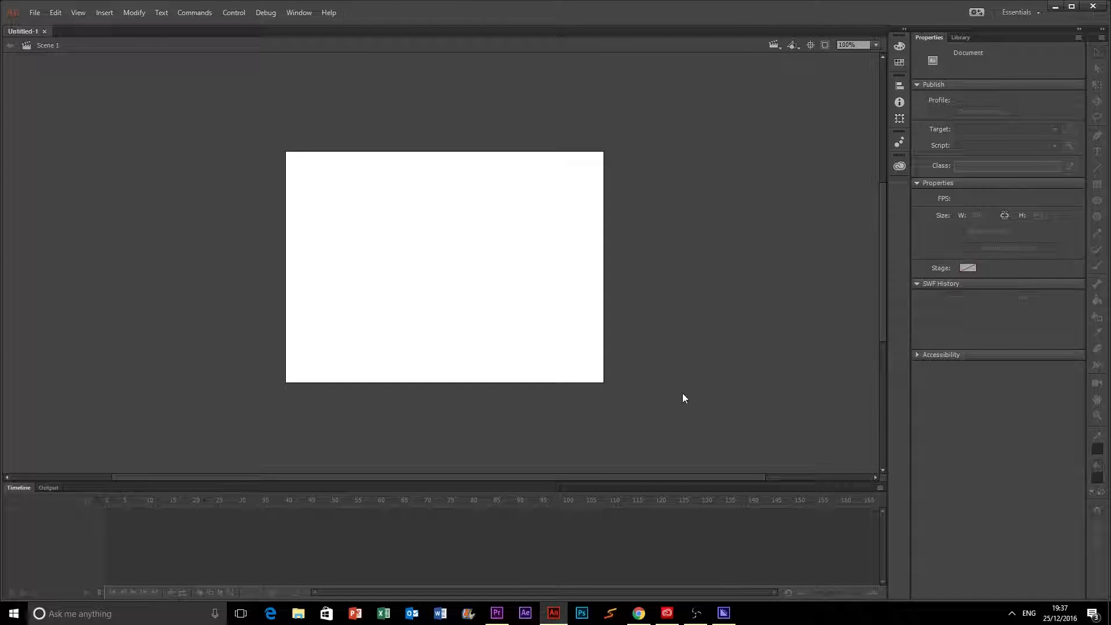
{"action": "left_click_drag", "start_coordinate": [290, 166], "coordinate": [510, 317]}
{"action": "left_click_drag", "start_coordinate": [686, 396], "coordinate": [280, 93]}
{"action": "left_click_drag", "start_coordinate": [223, 114], "coordinate": [205, 127]}
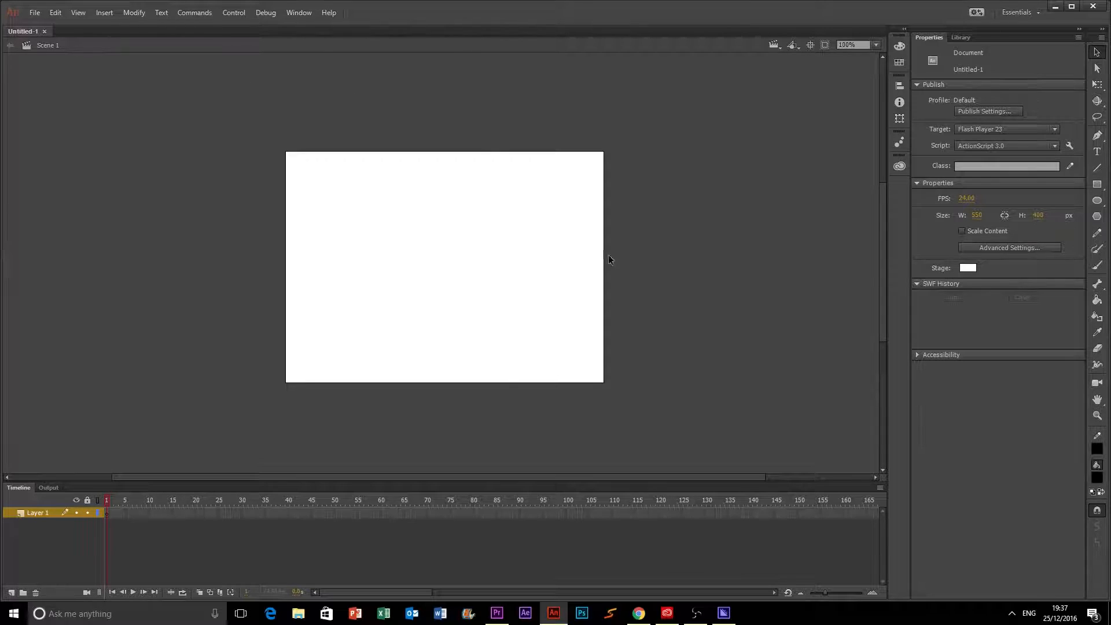
{"action": "left_click_drag", "start_coordinate": [268, 137], "coordinate": [624, 394]}
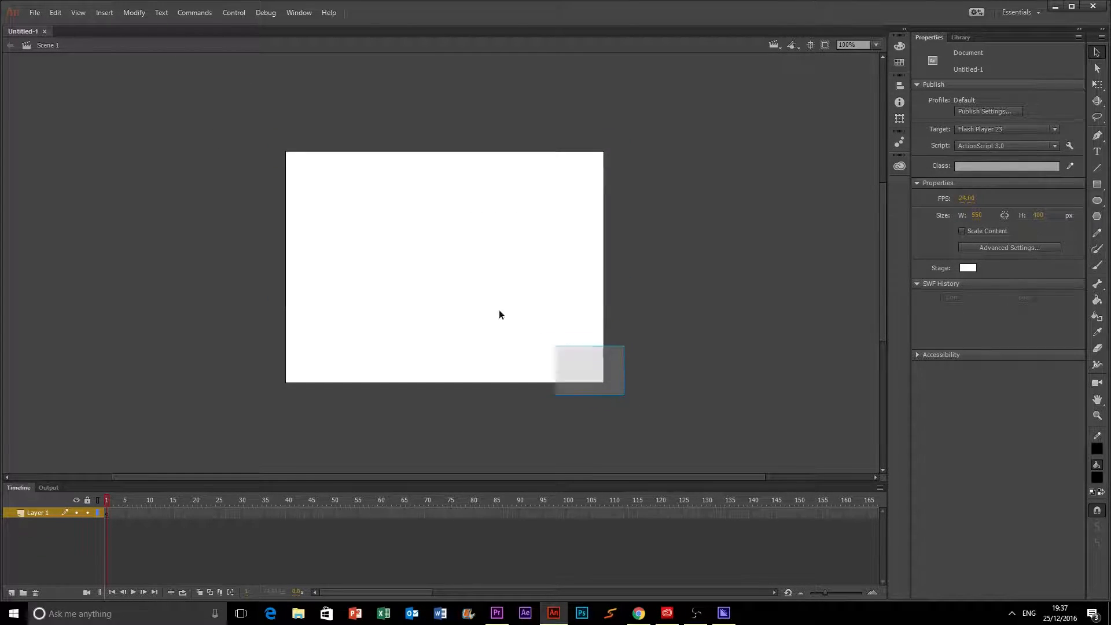
{"action": "left_click_drag", "start_coordinate": [253, 124], "coordinate": [430, 275]}
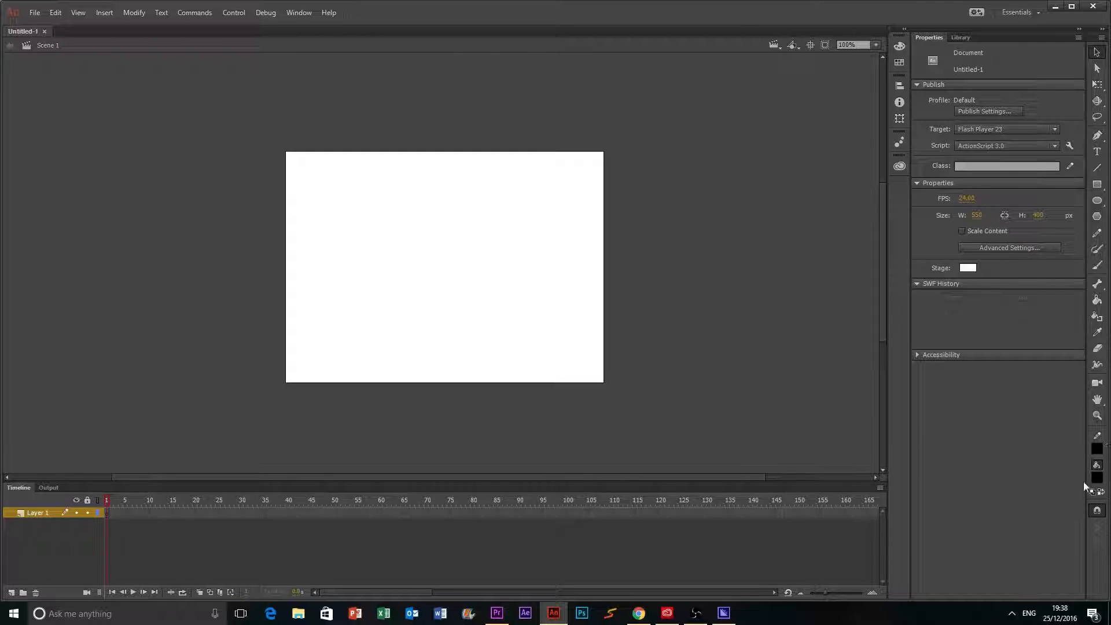
{"action": "left_click", "coordinate": [960, 39]}
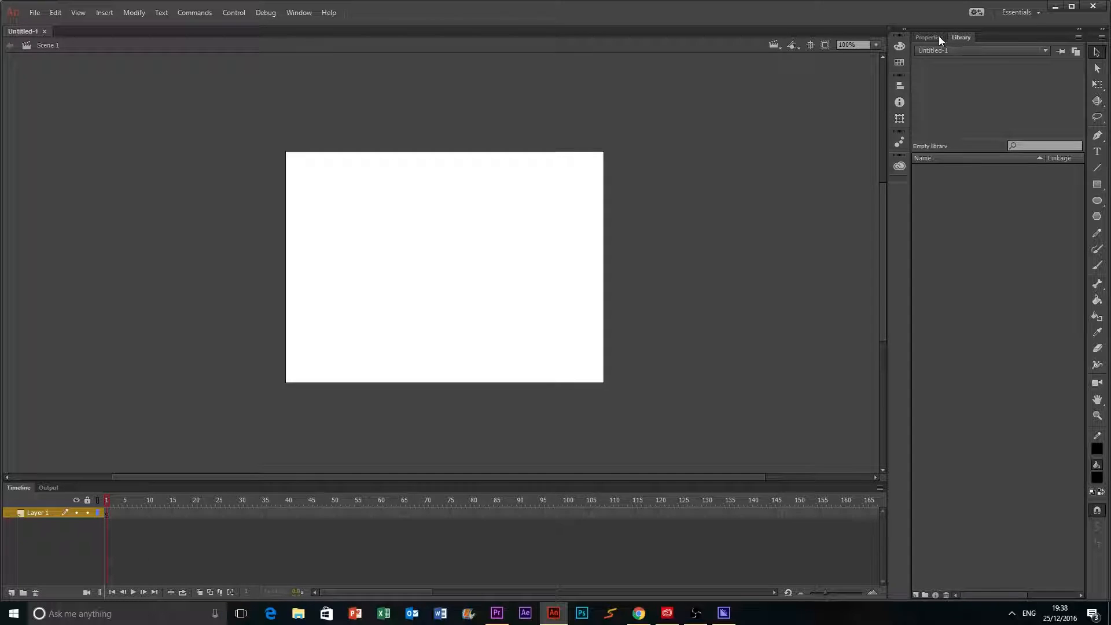
{"action": "left_click", "coordinate": [939, 36]}
{"action": "mouse_move", "coordinate": [230, 122]}
{"action": "left_mouse_down"}
{"action": "mouse_move", "coordinate": [617, 426]}
{"action": "mouse_move", "coordinate": [384, 263]}
{"action": "mouse_move", "coordinate": [233, 131]}
{"action": "left_mouse_up"}
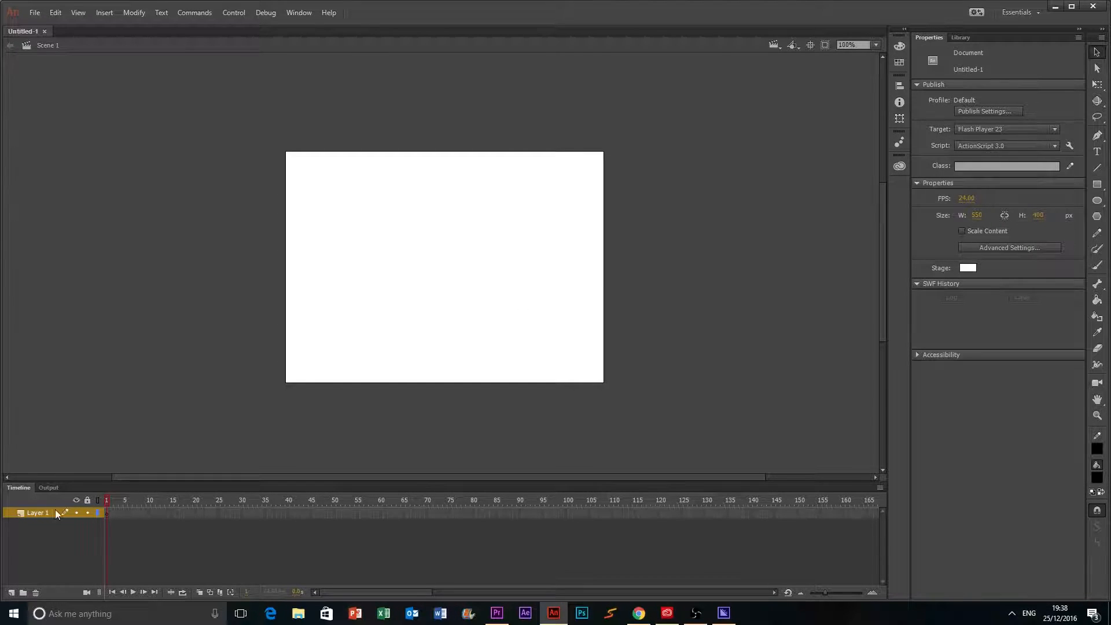
Rename Layer 1 as "Stickman #1".
{"action": "double_click", "coordinate": [37, 512]}
{"action": "type", "text": "Stickm"}
{"action": "type", "text": "an"}
{"action": "type", "text": " #1"}
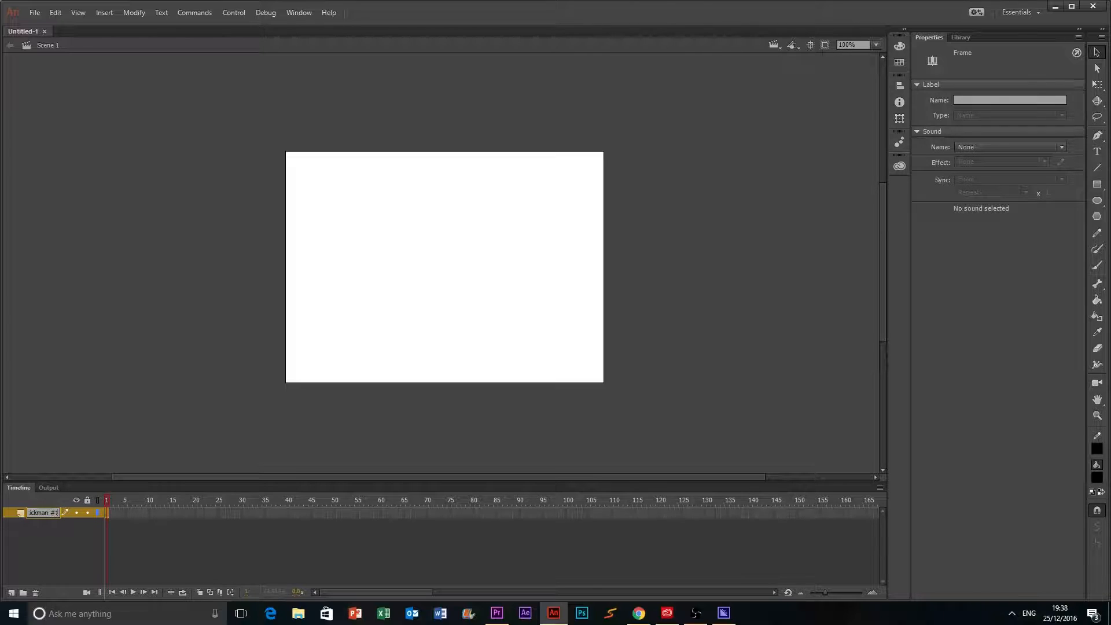
{"action": "left_click", "coordinate": [53, 542]}
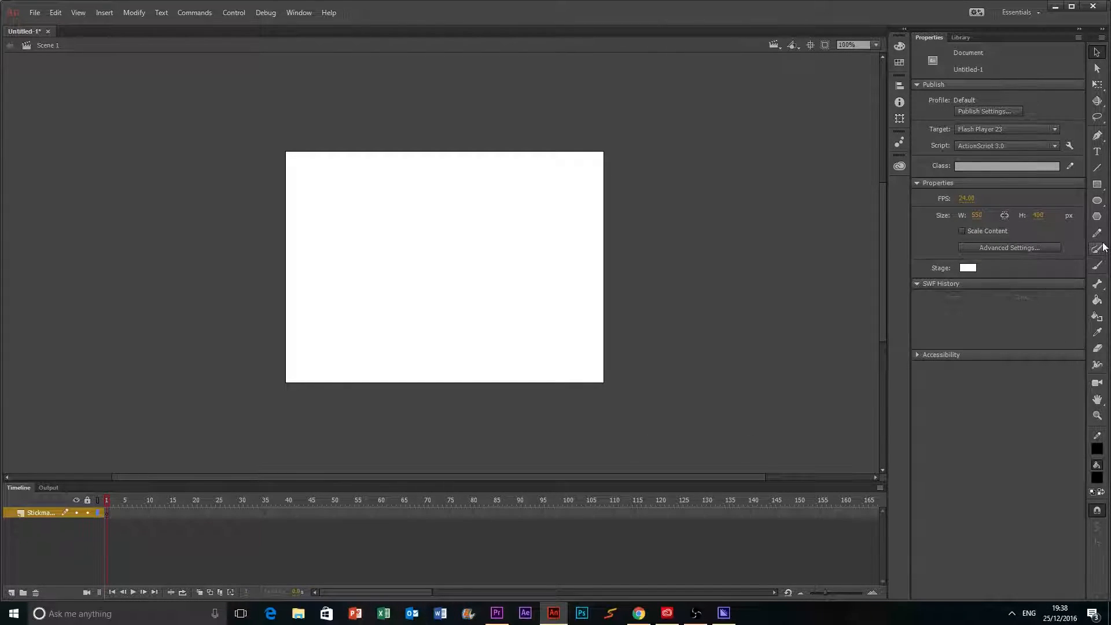
Paint a black stick figure's body and two legs with the Brush tool at size 18, on the right half of the stage.
{"action": "left_click", "coordinate": [1097, 265]}
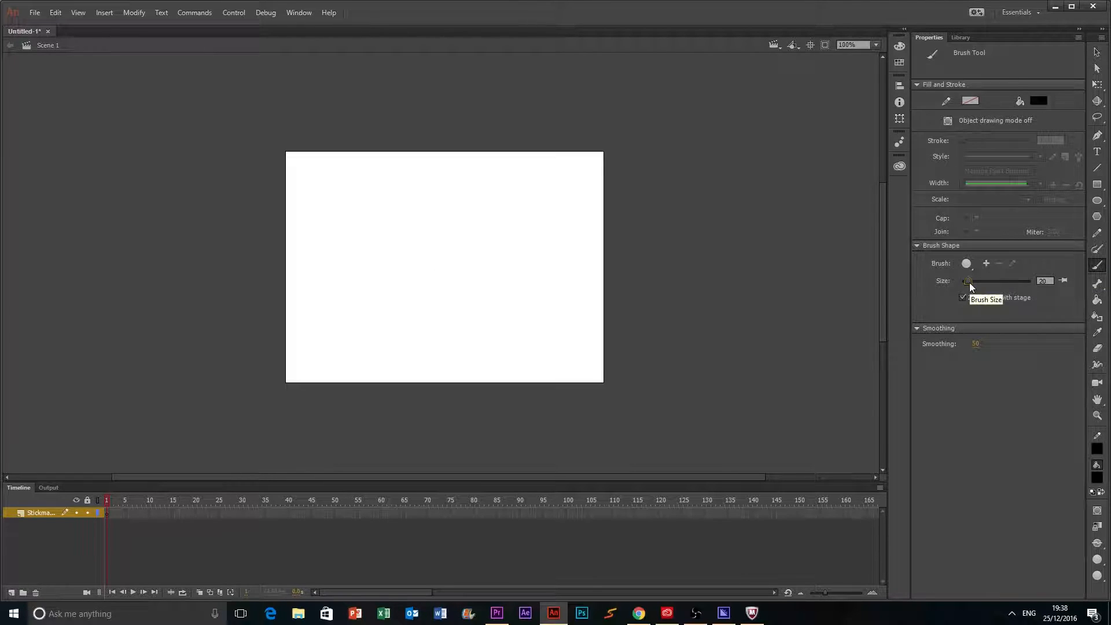
{"action": "left_click_drag", "start_coordinate": [439, 247], "coordinate": [442, 325]}
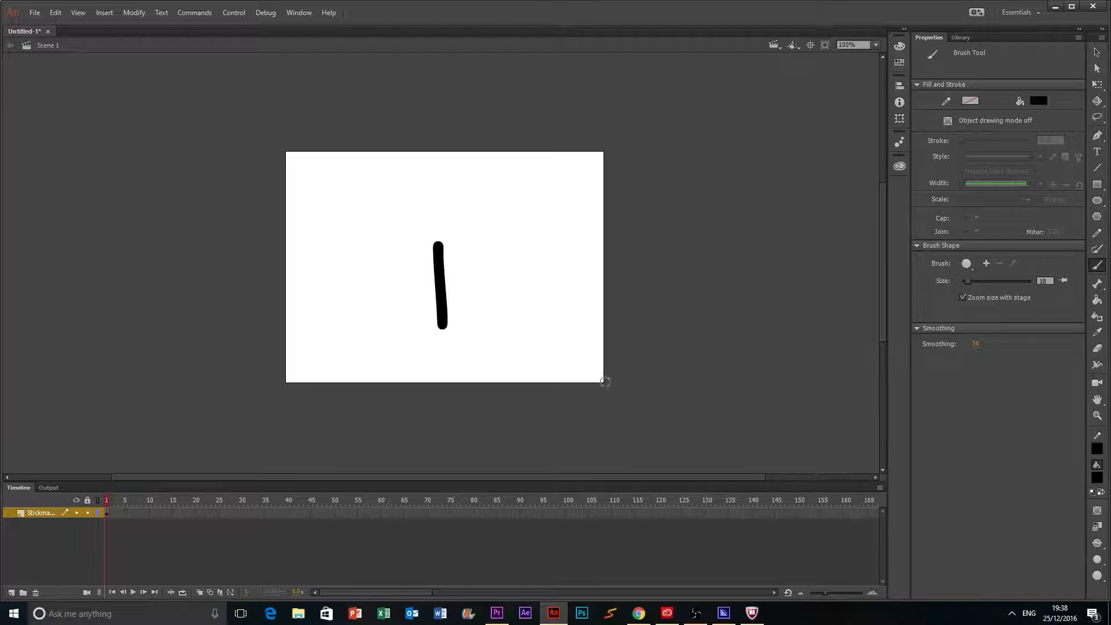
{"action": "key", "text": "ctrl+z"}
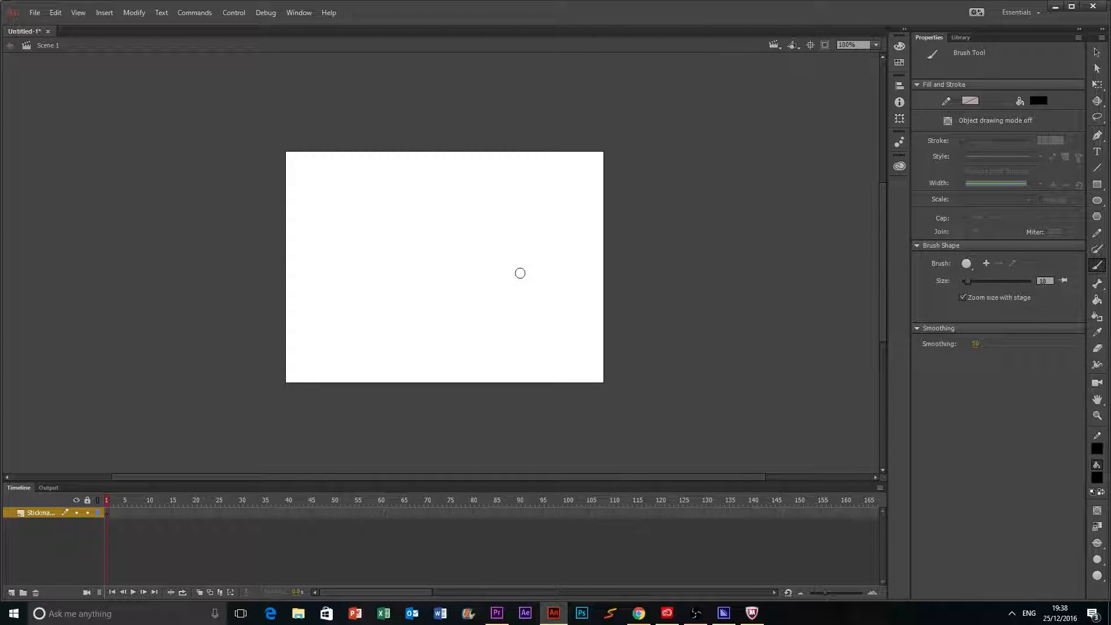
{"action": "mouse_move", "coordinate": [527, 253]}
{"action": "left_mouse_down"}
{"action": "mouse_move", "coordinate": [534, 312]}
{"action": "mouse_move", "coordinate": [514, 350]}
{"action": "left_mouse_up"}
{"action": "key", "text": "ctrl+z"}
{"action": "key", "text": "ctrl+z"}
{"action": "left_click_drag", "start_coordinate": [529, 310], "coordinate": [534, 351]}
Paint the stick figure's two arms hanging down alongside the body, redoing the first attempt.
{"action": "left_click_drag", "start_coordinate": [528, 250], "coordinate": [517, 295]}
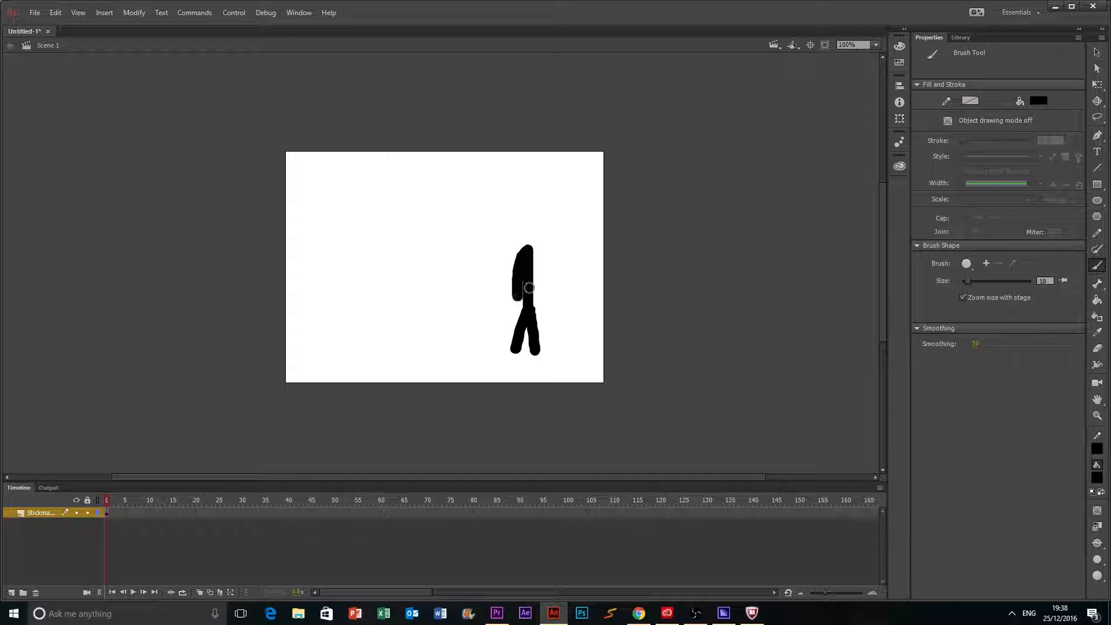
{"action": "key", "text": "ctrl+z"}
{"action": "key", "text": "ctrl+z"}
{"action": "mouse_move", "coordinate": [530, 250]}
{"action": "left_mouse_down"}
{"action": "mouse_move", "coordinate": [538, 266]}
{"action": "mouse_move", "coordinate": [523, 262]}
{"action": "mouse_move", "coordinate": [521, 298]}
{"action": "left_mouse_up"}
{"action": "left_click_drag", "start_coordinate": [531, 248], "coordinate": [536, 302]}
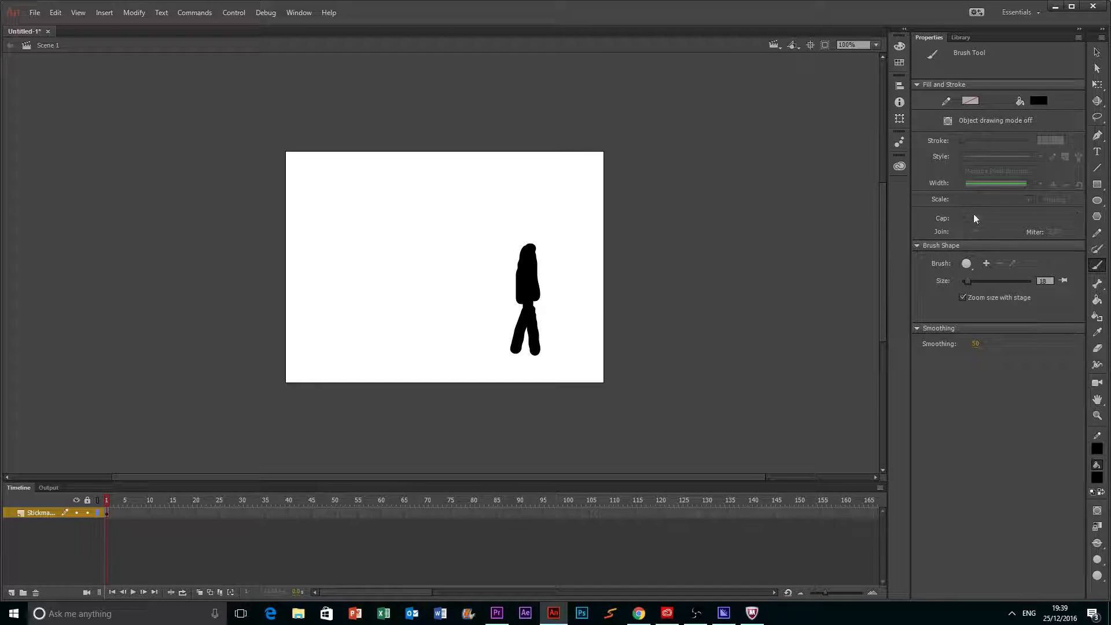
Turn on object drawing mode for the Brush tool.
{"action": "left_click", "coordinate": [1098, 200]}
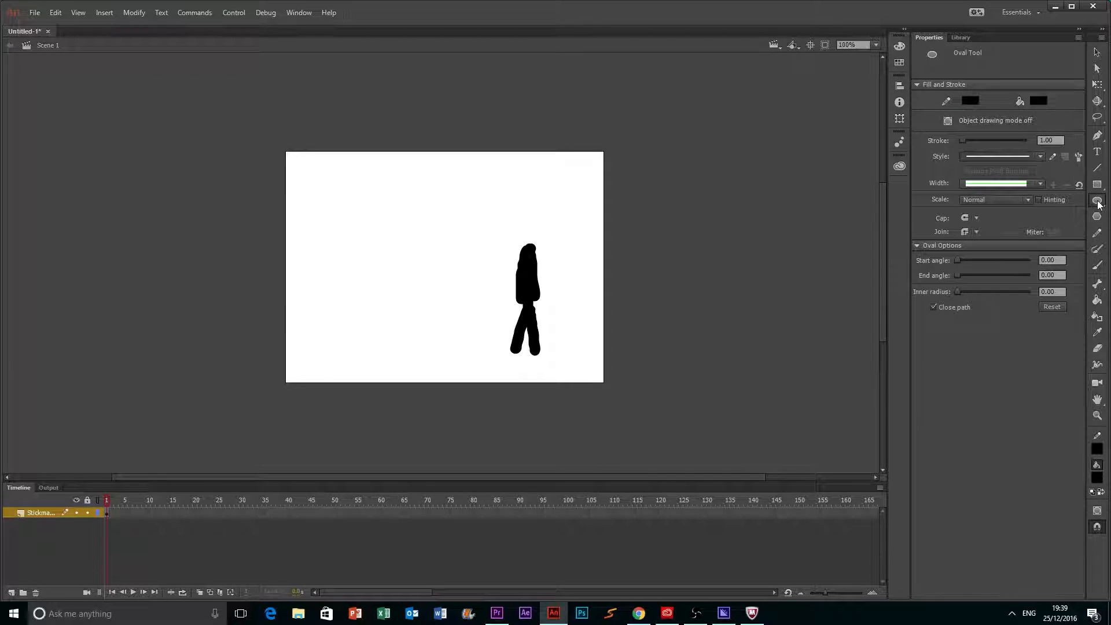
{"action": "left_click", "coordinate": [1097, 265]}
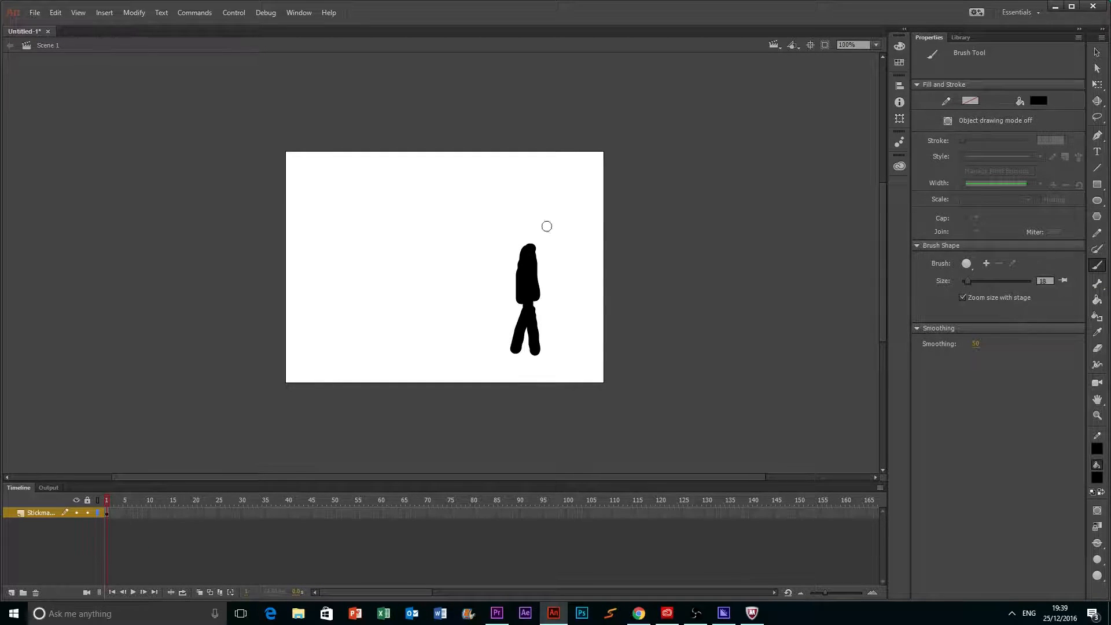
{"action": "left_click", "coordinate": [1097, 511]}
Test object drawing with two crossing brush strokes on the empty half of the stage and undo them.
{"action": "left_click_drag", "start_coordinate": [346, 300], "coordinate": [440, 245]}
{"action": "left_click_drag", "start_coordinate": [420, 337], "coordinate": [346, 246]}
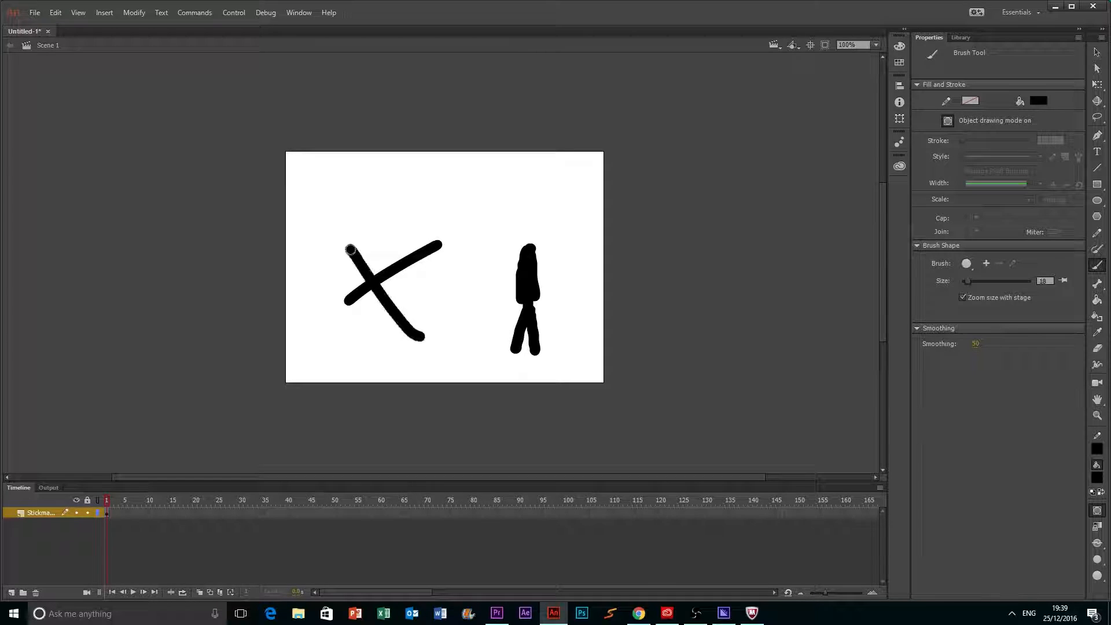
{"action": "key", "text": "ctrl+z"}
{"action": "key", "text": "ctrl+z"}
Delete the merged stick figure shape from the stage.
{"action": "left_click", "coordinate": [1098, 52]}
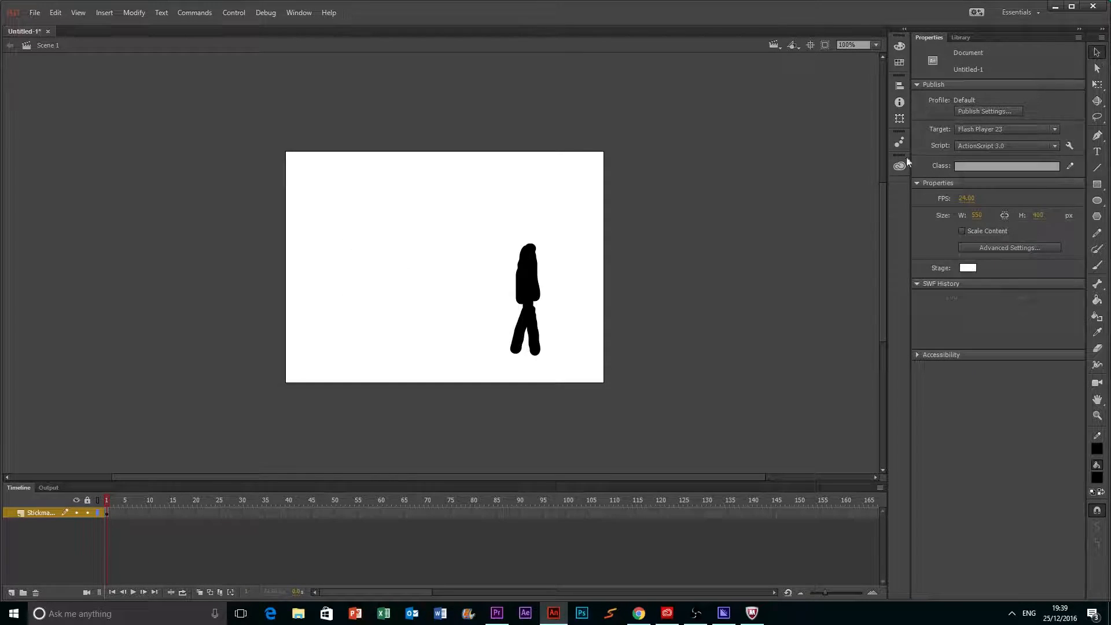
{"action": "left_click", "coordinate": [538, 338]}
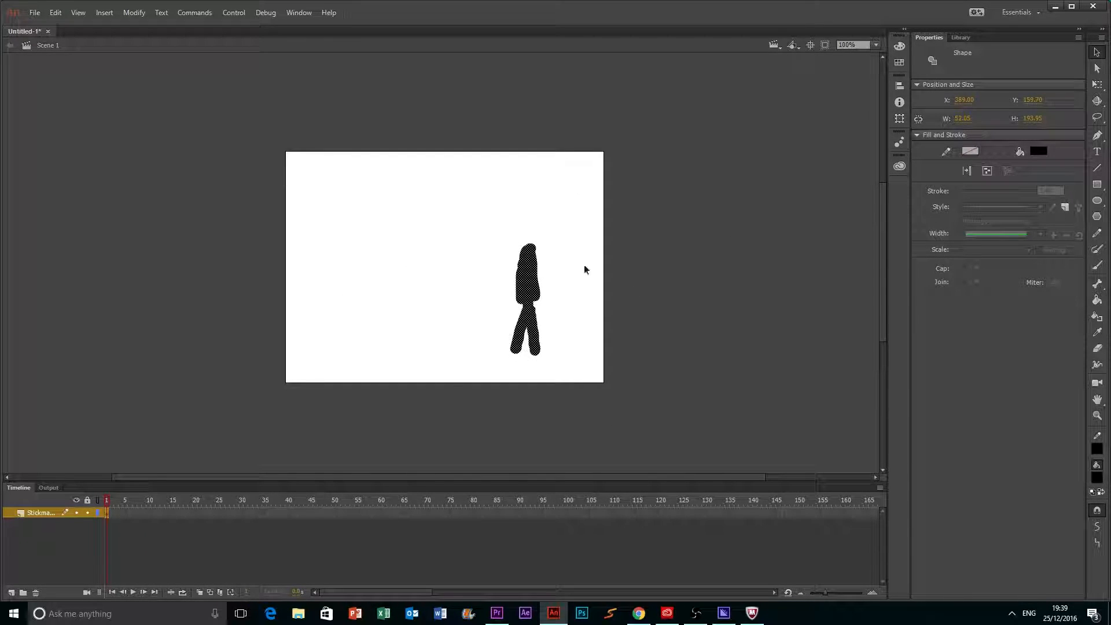
{"action": "key", "text": "Delete"}
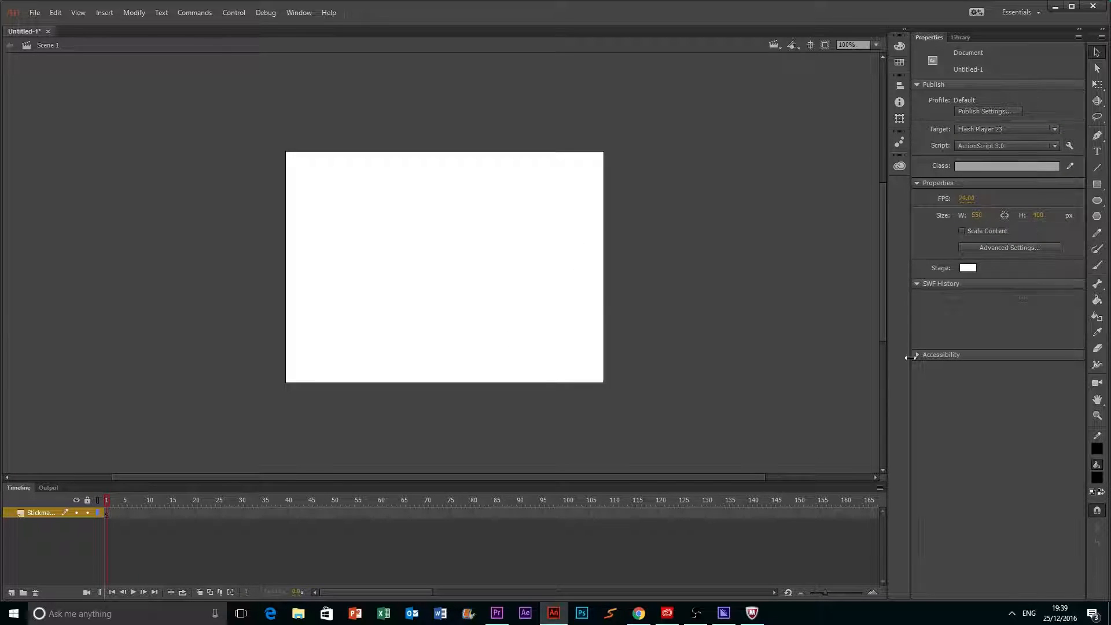
Paint a vertical body and two spread legs as separate Brush strokes on the right half of the stage.
{"action": "left_click", "coordinate": [1097, 265]}
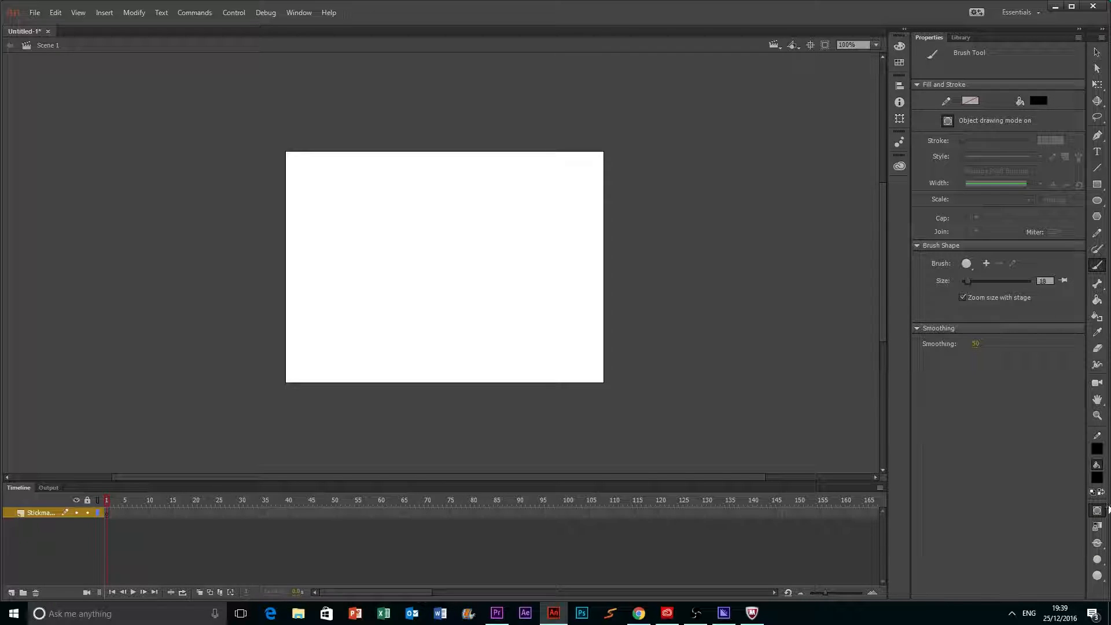
{"action": "left_click_drag", "start_coordinate": [526, 239], "coordinate": [529, 304]}
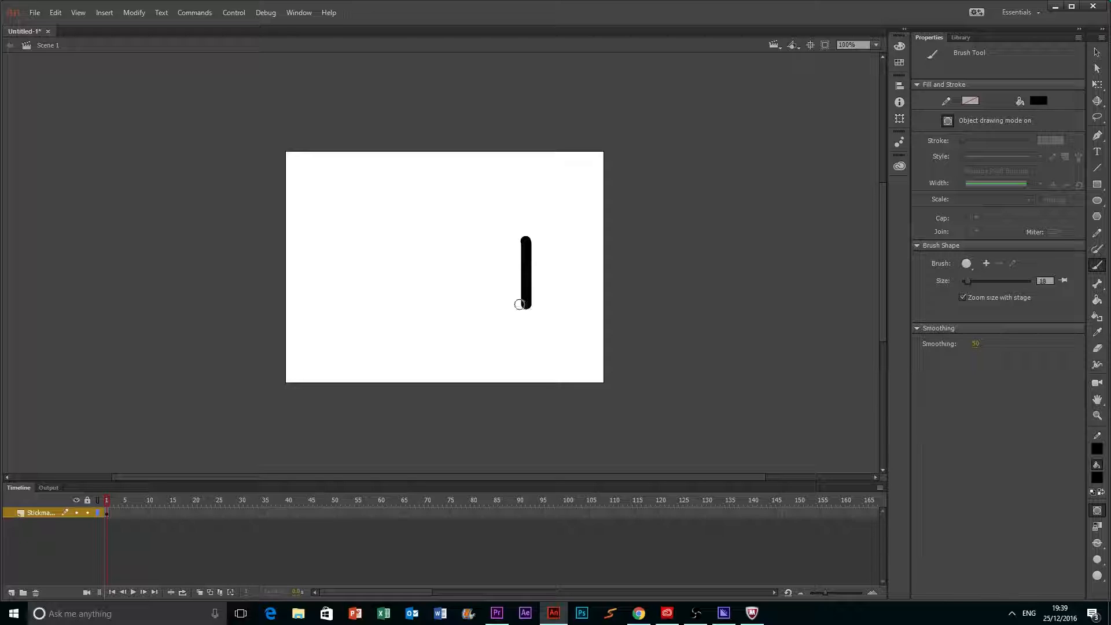
{"action": "left_click_drag", "start_coordinate": [524, 306], "coordinate": [512, 342]}
{"action": "left_click_drag", "start_coordinate": [525, 302], "coordinate": [535, 341]}
Paint the stick figure's two arms from the top of the body down along both sides, undoing misplaced strokes.
{"action": "left_click_drag", "start_coordinate": [524, 240], "coordinate": [513, 284]}
{"action": "key", "text": "ctrl+z"}
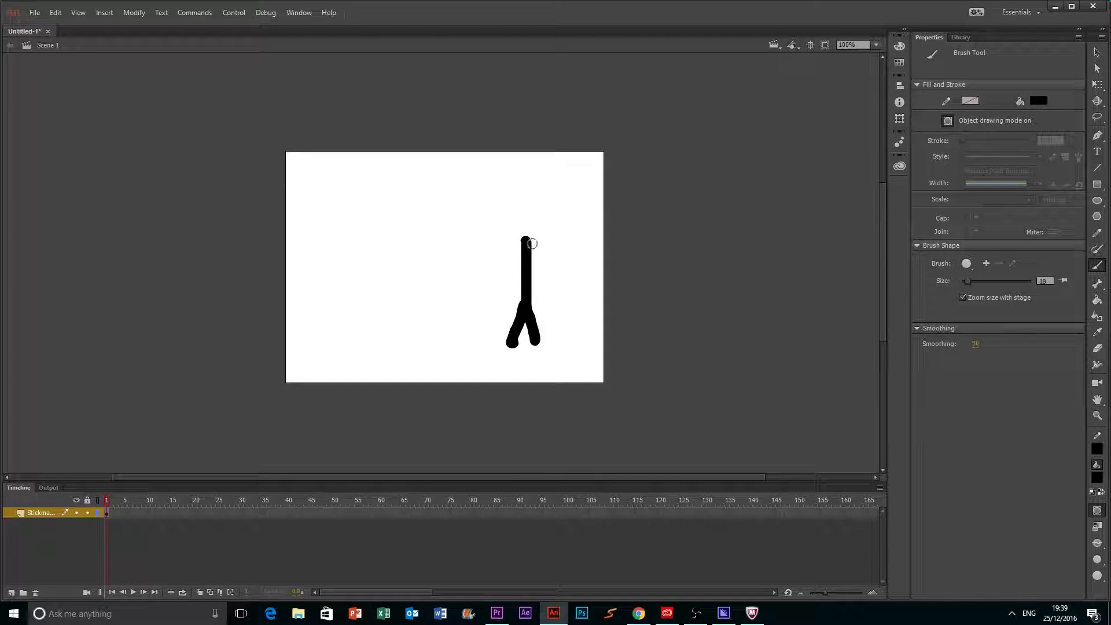
{"action": "left_click_drag", "start_coordinate": [525, 240], "coordinate": [519, 293]}
{"action": "key", "text": "ctrl+z"}
{"action": "left_click_drag", "start_coordinate": [524, 238], "coordinate": [518, 294]}
{"action": "mouse_move", "coordinate": [530, 244]}
{"action": "left_mouse_down"}
{"action": "mouse_move", "coordinate": [535, 286]}
{"action": "mouse_move", "coordinate": [540, 277]}
{"action": "left_mouse_up"}
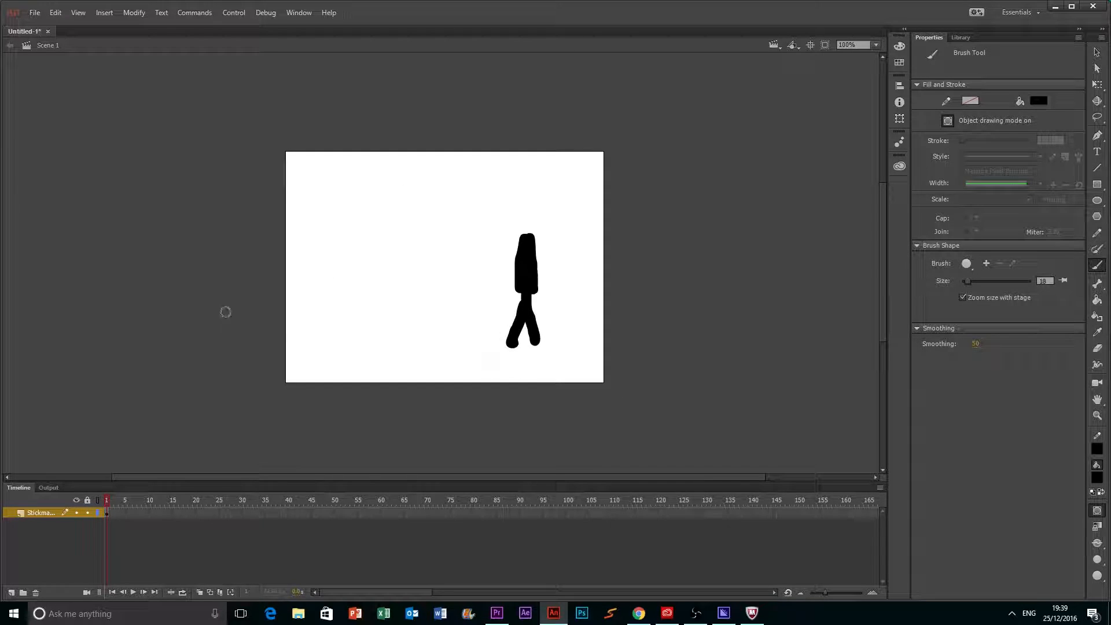
Delete the stick figure's left leg and repaint it with the Brush tool from the bottom of the body.
{"action": "left_click", "coordinate": [1097, 52]}
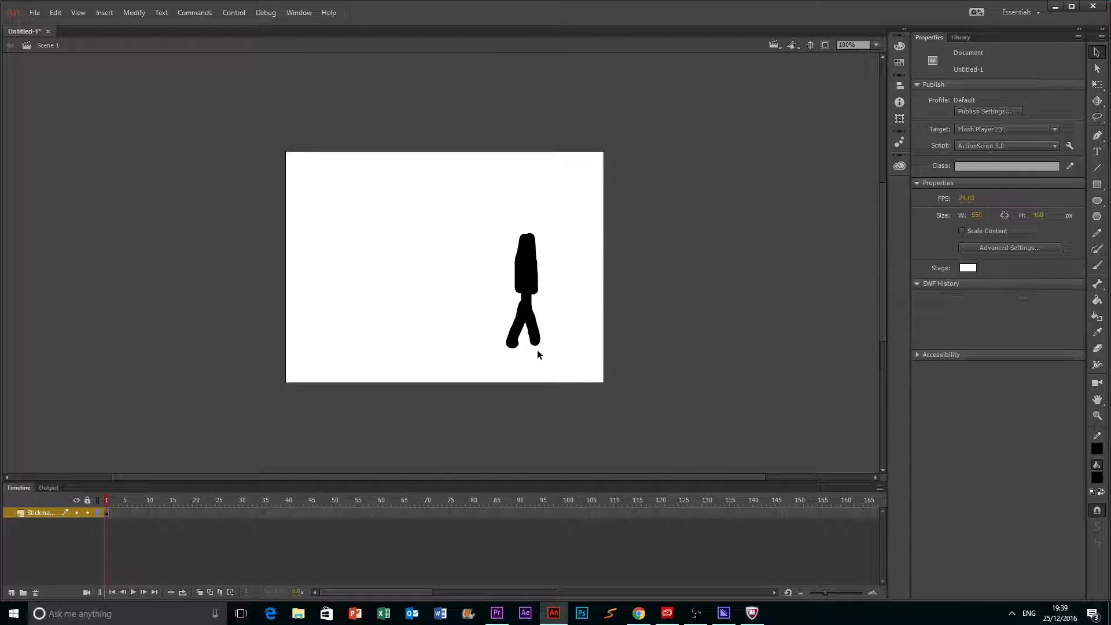
{"action": "left_click", "coordinate": [515, 339]}
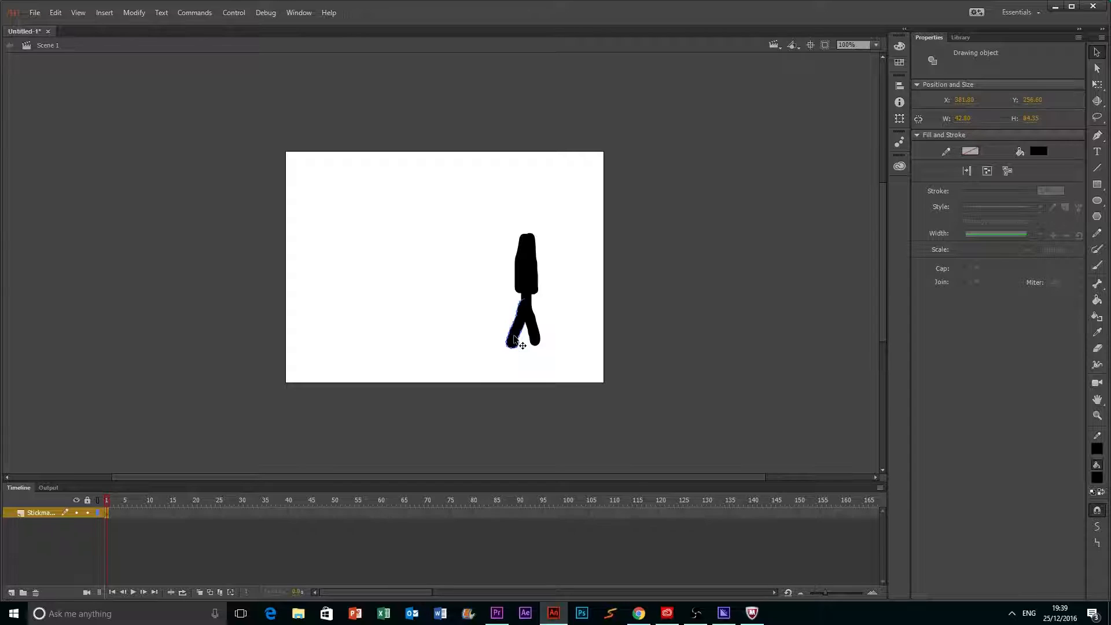
{"action": "key", "text": "Delete"}
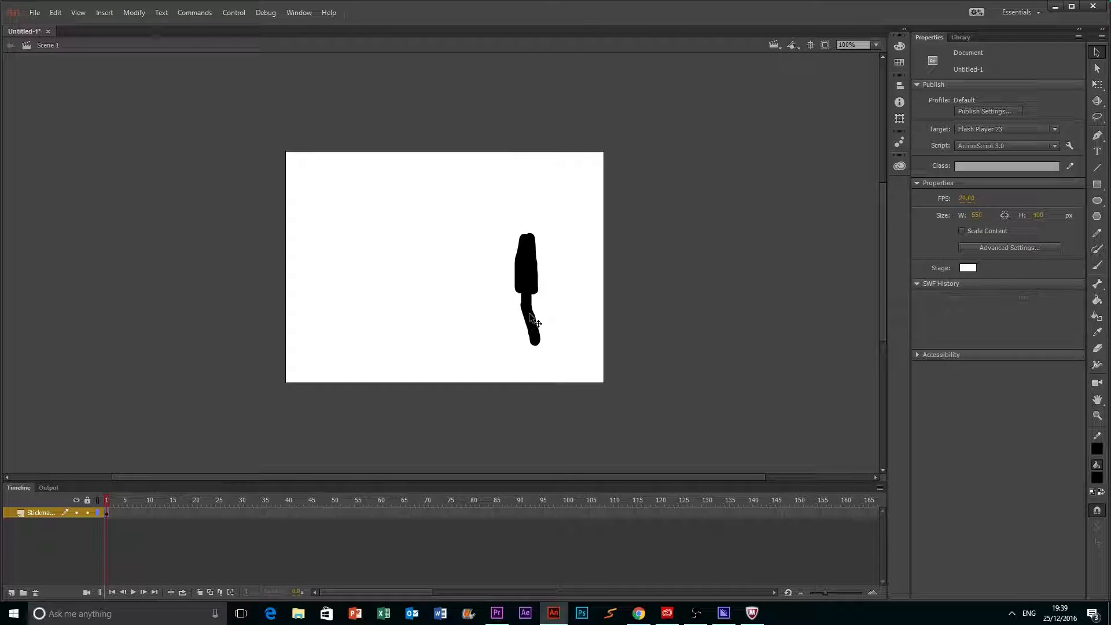
{"action": "left_click", "coordinate": [1097, 265]}
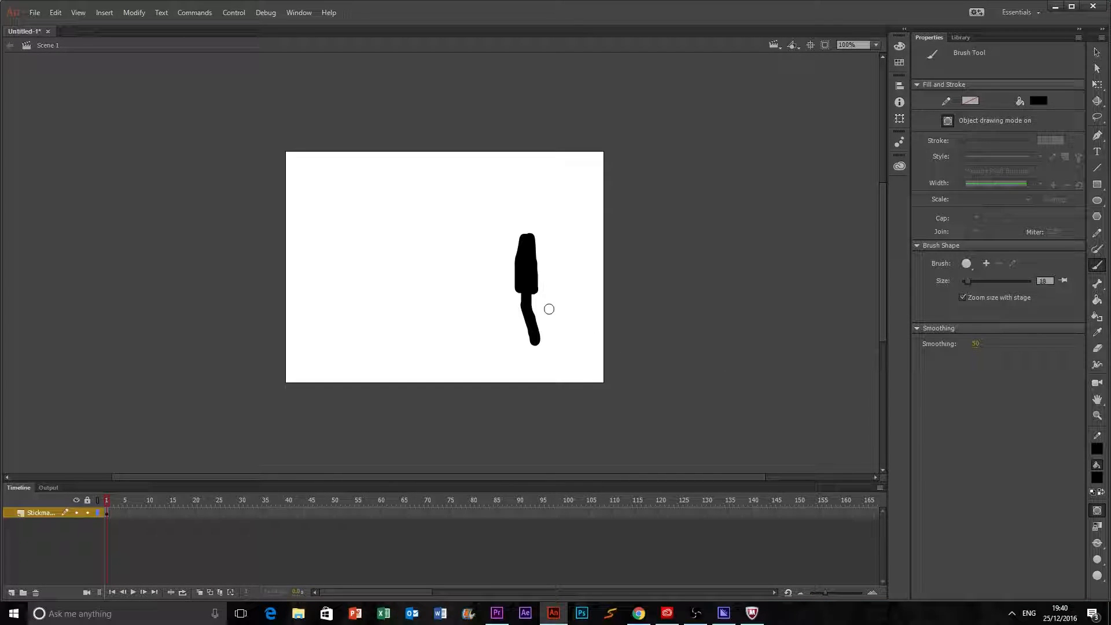
{"action": "left_click_drag", "start_coordinate": [526, 312], "coordinate": [513, 345]}
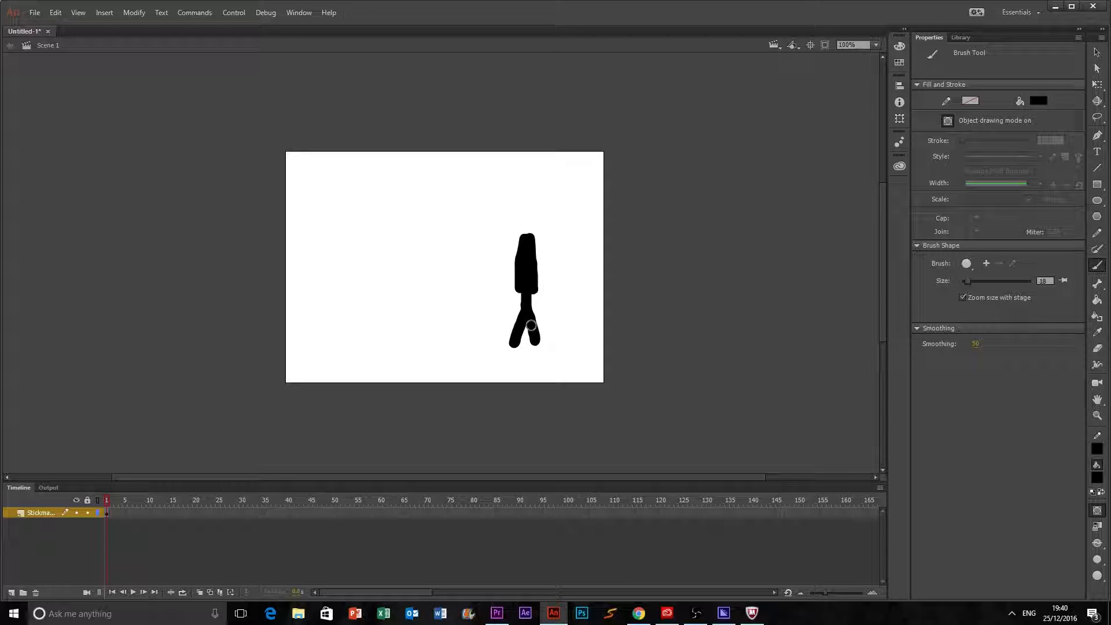
Draw a black circle about 62 px across with the Oval tool as the head on top of the body.
{"action": "left_click", "coordinate": [1097, 200]}
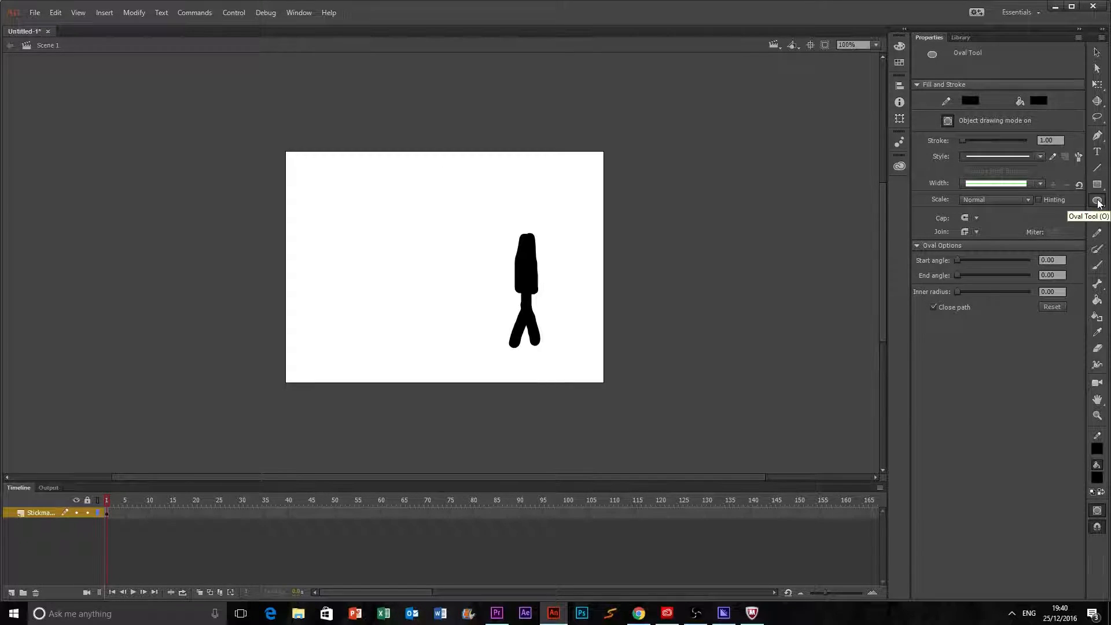
{"action": "key", "text": "o"}
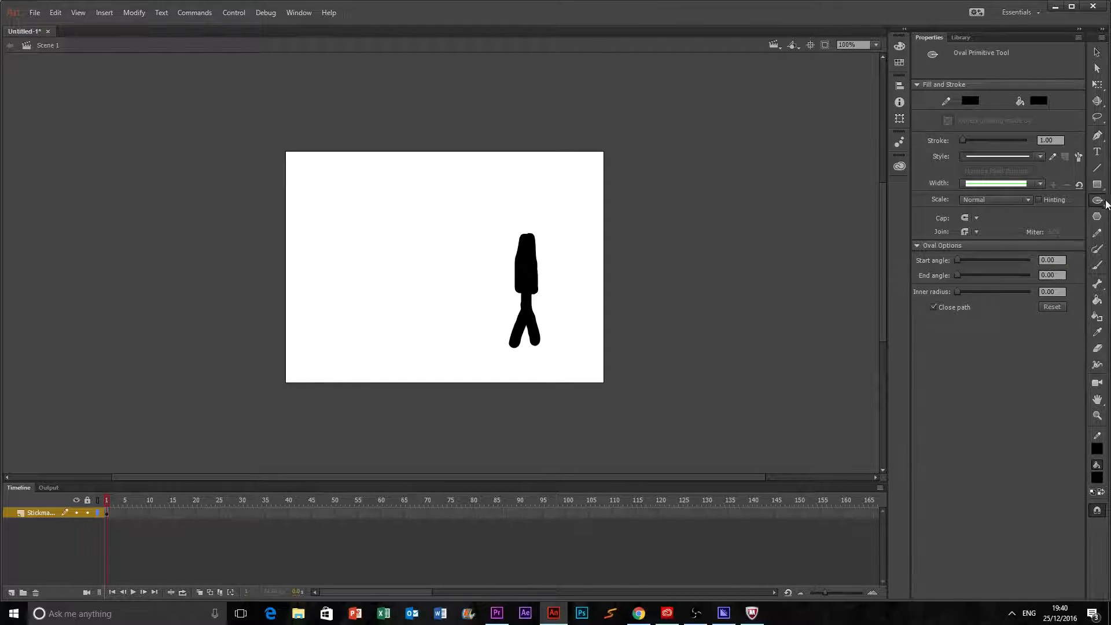
{"action": "key", "text": "o"}
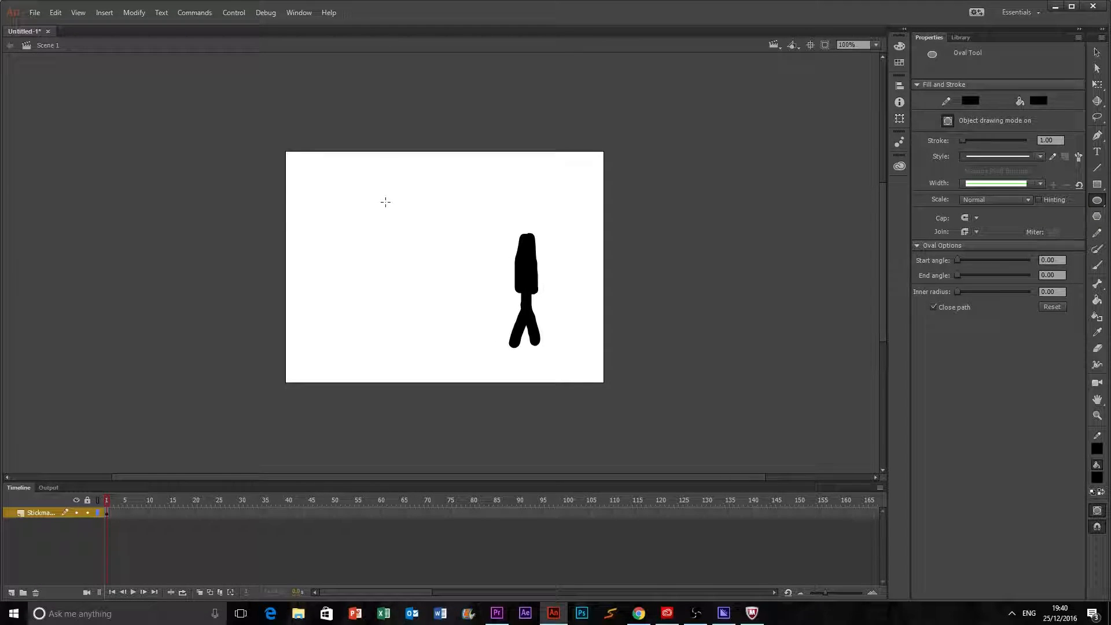
{"action": "left_click_drag", "start_coordinate": [323, 190], "coordinate": [531, 397]}
{"action": "left_click_drag", "start_coordinate": [513, 254], "coordinate": [394, 241]}
{"action": "mouse_move", "coordinate": [400, 245]}
{"action": "left_mouse_down"}
{"action": "mouse_move", "coordinate": [550, 246]}
{"action": "mouse_move", "coordinate": [504, 249]}
{"action": "mouse_move", "coordinate": [405, 213]}
{"action": "mouse_move", "coordinate": [380, 191]}
{"action": "mouse_move", "coordinate": [345, 195]}
{"action": "mouse_move", "coordinate": [570, 192]}
{"action": "mouse_move", "coordinate": [530, 213]}
{"action": "mouse_move", "coordinate": [531, 225]}
{"action": "left_mouse_up"}
{"action": "left_click", "coordinate": [1097, 52]}
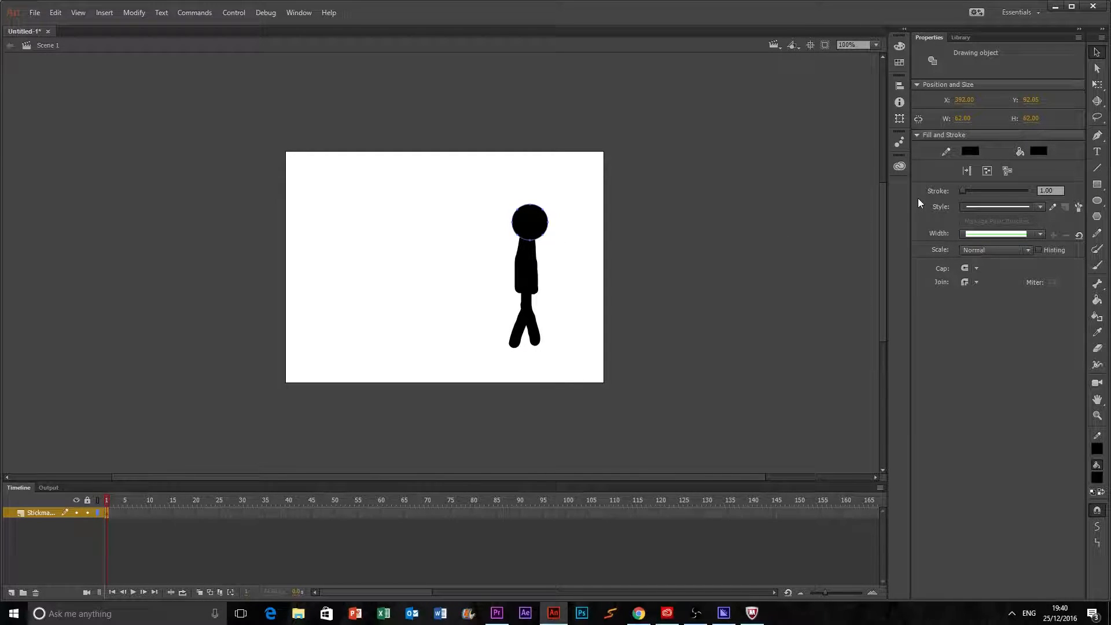
{"action": "left_click", "coordinate": [723, 212]}
{"action": "scroll", "coordinate": [553, 288], "scroll_direction": "up", "scroll_amount": 3}
{"action": "scroll", "coordinate": [553, 288], "scroll_direction": "down", "scroll_amount": 3}
{"action": "scroll", "coordinate": [565, 288], "scroll_direction": "up", "scroll_amount": 3}
{"action": "scroll", "coordinate": [566, 288], "scroll_direction": "down", "scroll_amount": 3}
{"action": "scroll", "coordinate": [566, 290], "scroll_direction": "up", "scroll_amount": 3}
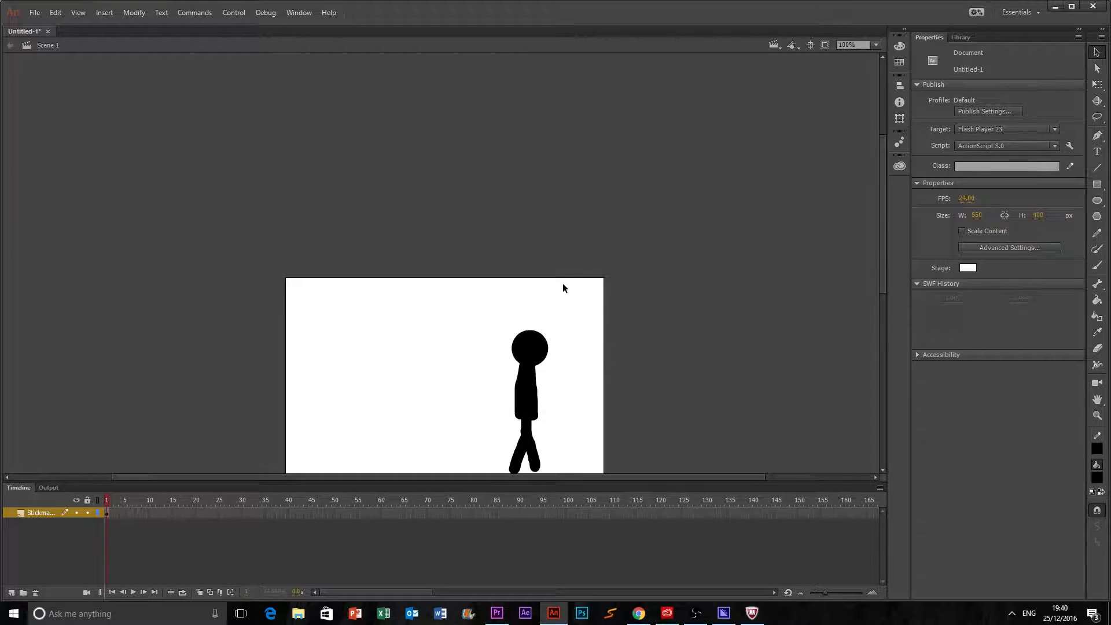
{"action": "scroll", "coordinate": [562, 288], "scroll_direction": "down", "scroll_amount": 3}
{"action": "left_click", "coordinate": [528, 248]}
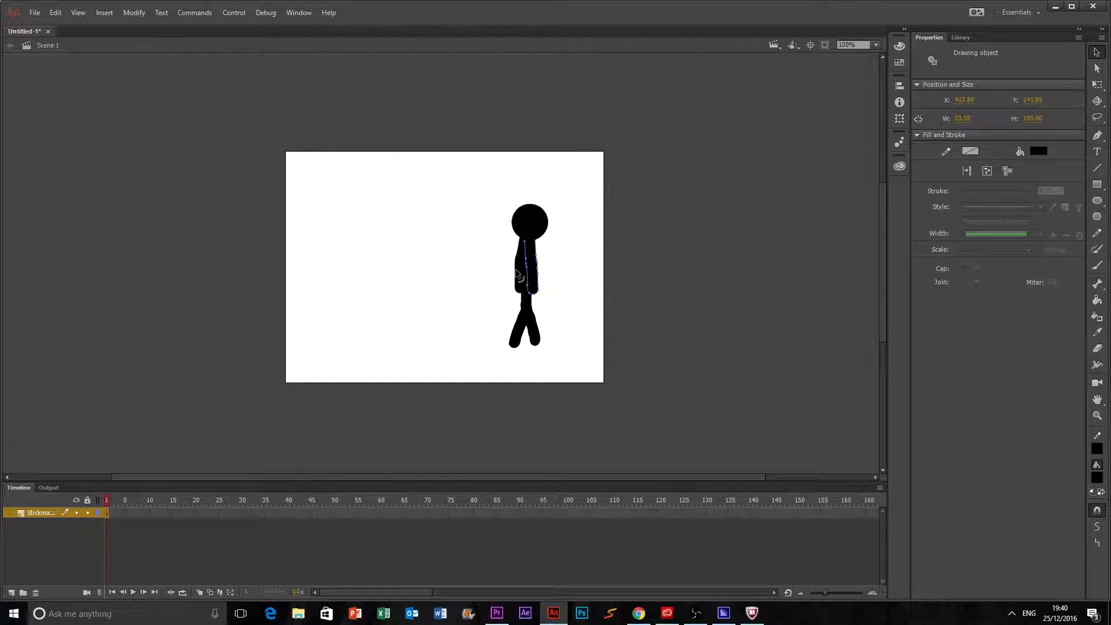
{"action": "left_click", "coordinate": [542, 331]}
{"action": "left_click", "coordinate": [551, 312]}
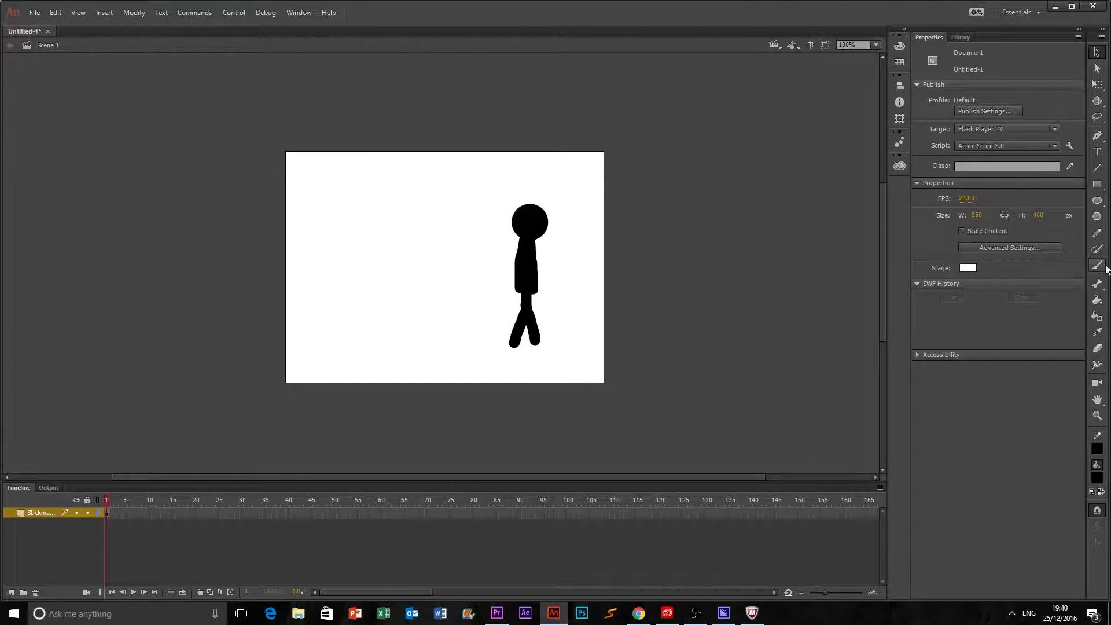
Draw trial horizontal lines from the stick figure's hip and neck to the stage's left edge with the Line tool and undo them.
{"action": "left_click", "coordinate": [1097, 167]}
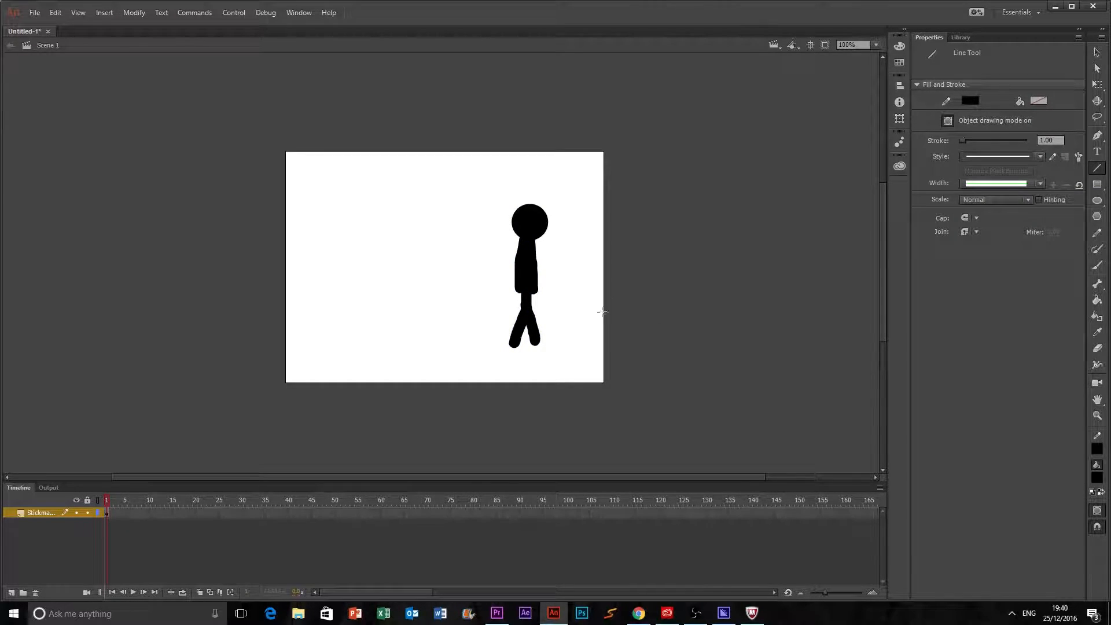
{"action": "left_click_drag", "start_coordinate": [524, 309], "coordinate": [278, 309]}
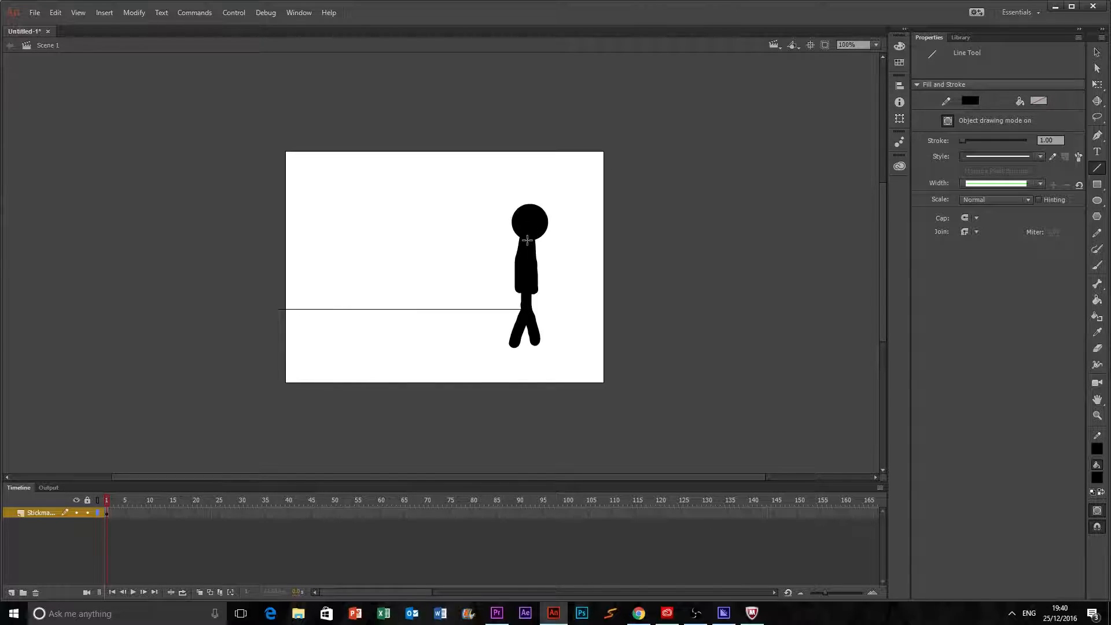
{"action": "left_click_drag", "start_coordinate": [520, 236], "coordinate": [278, 236]}
{"action": "key", "text": "ctrl+z"}
{"action": "key", "text": "ctrl+z"}
{"action": "left_click", "coordinate": [1091, 54]}
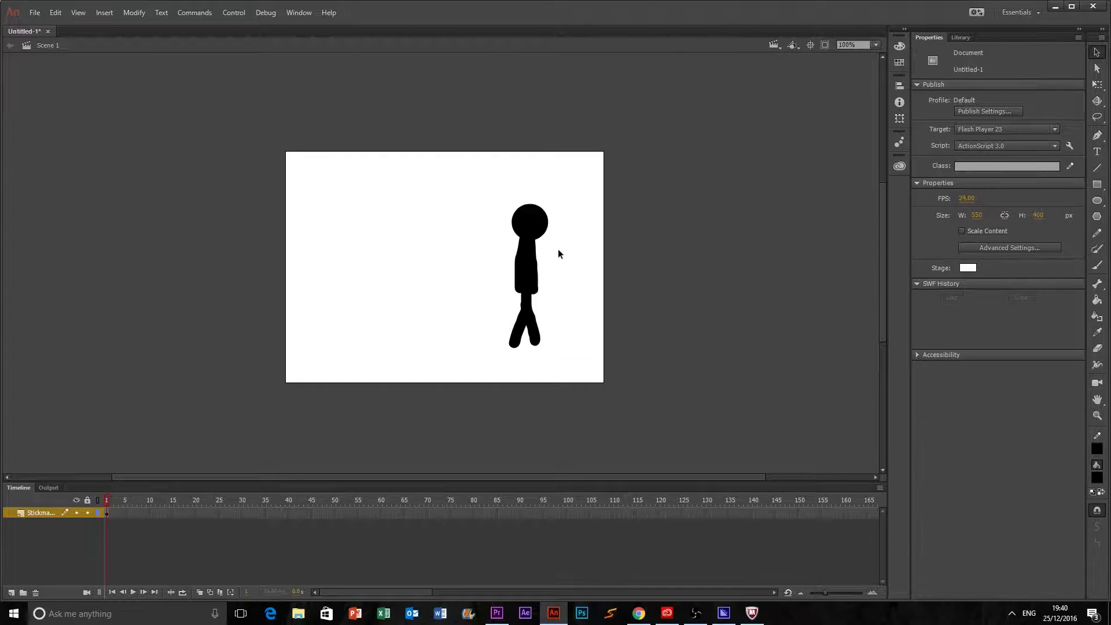
{"action": "left_click", "coordinate": [523, 251]}
{"action": "left_click", "coordinate": [534, 328]}
{"action": "left_click_drag", "start_coordinate": [538, 332], "coordinate": [537, 327]}
{"action": "left_click", "coordinate": [575, 356]}
{"action": "left_click_drag", "start_coordinate": [731, 429], "coordinate": [424, 133]}
{"action": "mouse_move", "coordinate": [311, 116]}
{"action": "left_mouse_down"}
{"action": "mouse_move", "coordinate": [633, 300]}
{"action": "mouse_move", "coordinate": [651, 382]}
{"action": "left_mouse_up"}
{"action": "left_click", "coordinate": [646, 380]}
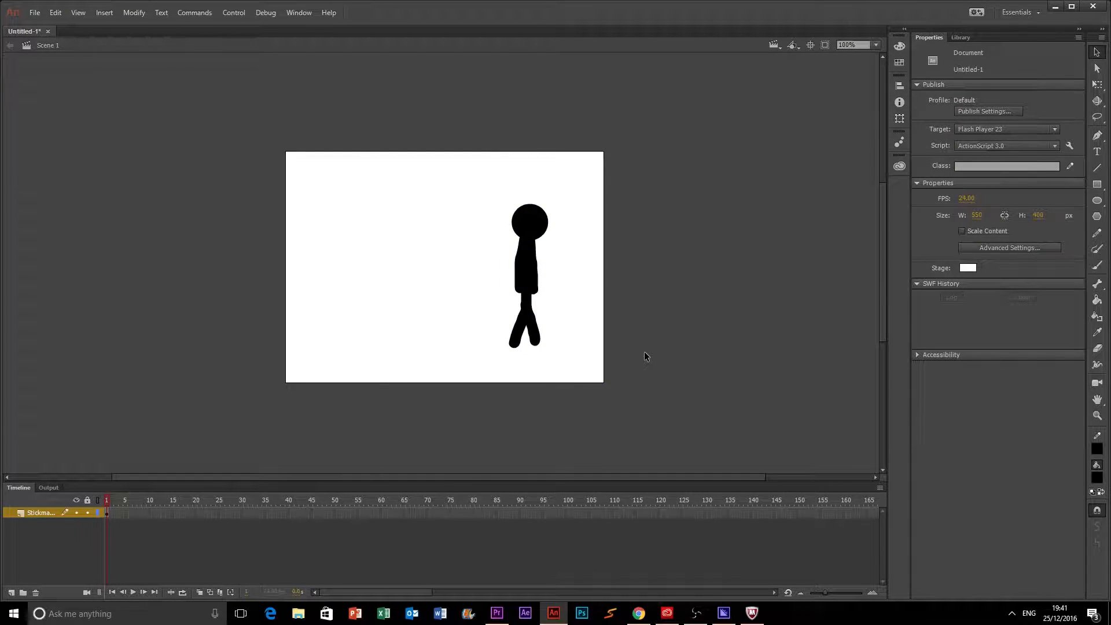
{"action": "mouse_move", "coordinate": [610, 401]}
{"action": "left_mouse_down"}
{"action": "mouse_move", "coordinate": [237, 154]}
{"action": "mouse_move", "coordinate": [233, 122]}
{"action": "mouse_move", "coordinate": [650, 390]}
{"action": "mouse_move", "coordinate": [278, 122]}
{"action": "left_mouse_up"}
{"action": "left_click", "coordinate": [704, 405]}
{"action": "left_click_drag", "start_coordinate": [277, 122], "coordinate": [655, 392]}
{"action": "left_click", "coordinate": [656, 392]}
{"action": "left_click", "coordinate": [540, 333]}
{"action": "left_click", "coordinate": [303, 200]}
{"action": "left_click_drag", "start_coordinate": [298, 186], "coordinate": [412, 294]}
{"action": "left_click_drag", "start_coordinate": [335, 171], "coordinate": [416, 318]}
Select the stick figure's arms, legs and head one at a time to check that they are separate drawing objects.
{"action": "left_click", "coordinate": [516, 266]}
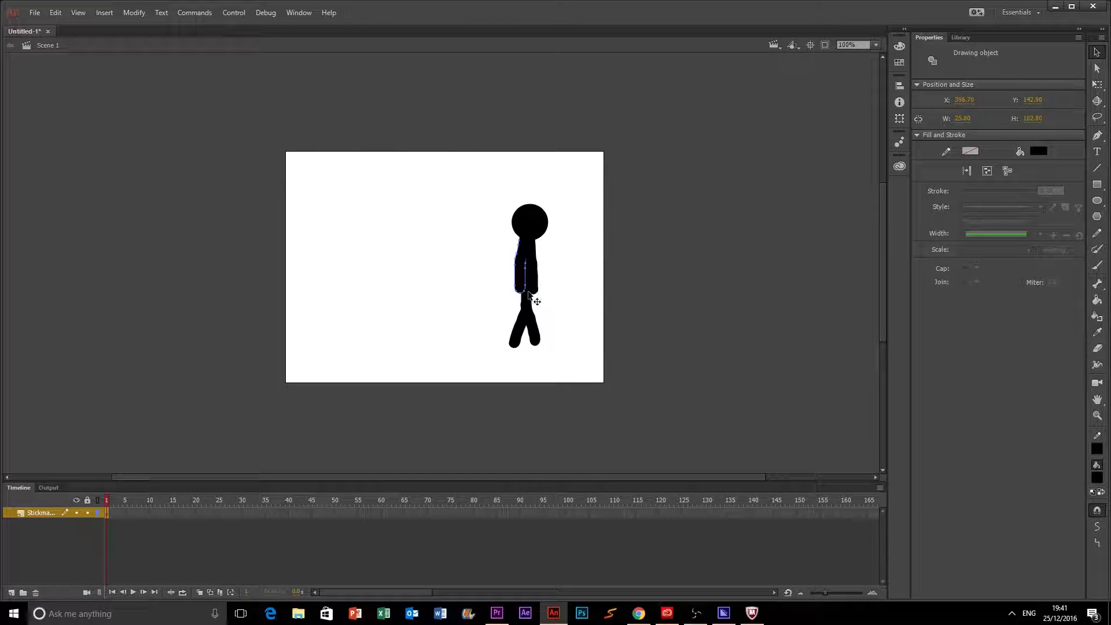
{"action": "left_click", "coordinate": [528, 334]}
{"action": "left_click", "coordinate": [534, 326]}
{"action": "left_click", "coordinate": [533, 269]}
{"action": "left_click", "coordinate": [533, 220]}
{"action": "left_click", "coordinate": [613, 289]}
{"action": "left_click_drag", "start_coordinate": [244, 168], "coordinate": [400, 352]}
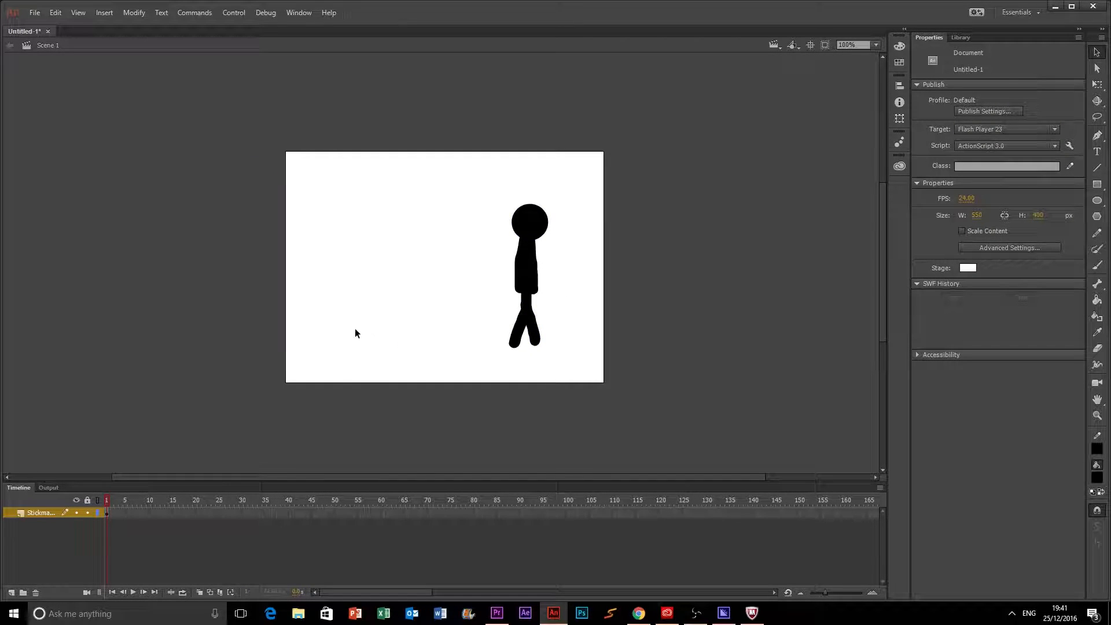
Extend the stick figure's first keyframe to frame 8 with inserted frames, and undo the extension.
{"action": "left_click", "coordinate": [108, 512]}
{"action": "left_click", "coordinate": [110, 516]}
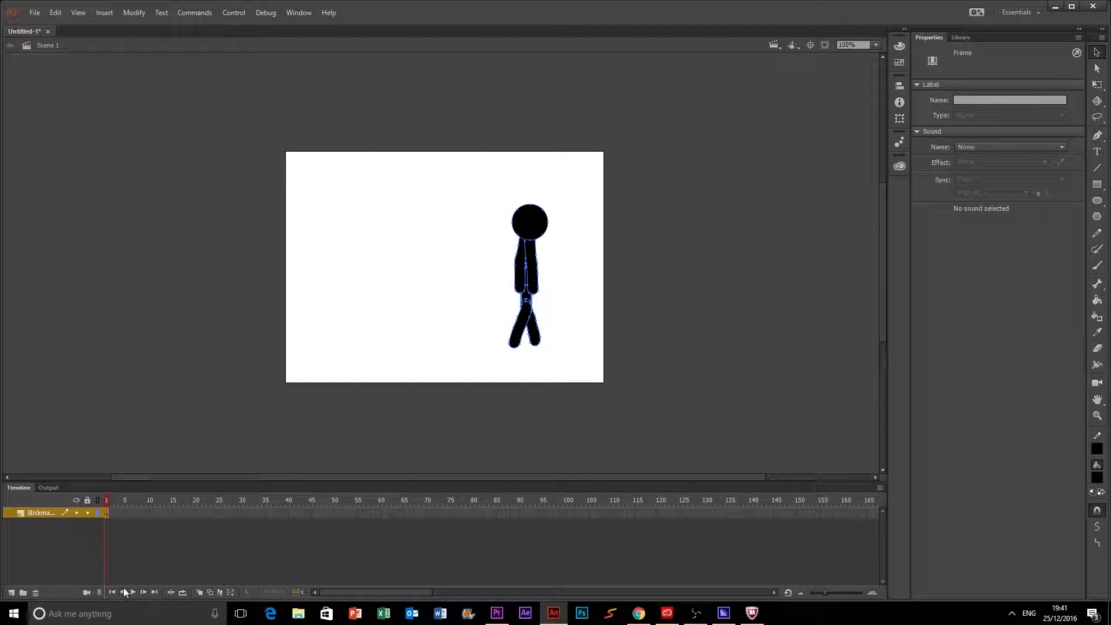
{"action": "left_click", "coordinate": [115, 527]}
{"action": "left_click", "coordinate": [110, 514]}
{"action": "left_click", "coordinate": [111, 514]}
{"action": "key", "text": "F5"}
{"action": "key", "text": "F5"}
{"action": "key", "text": "F5"}
{"action": "key", "text": "F5"}
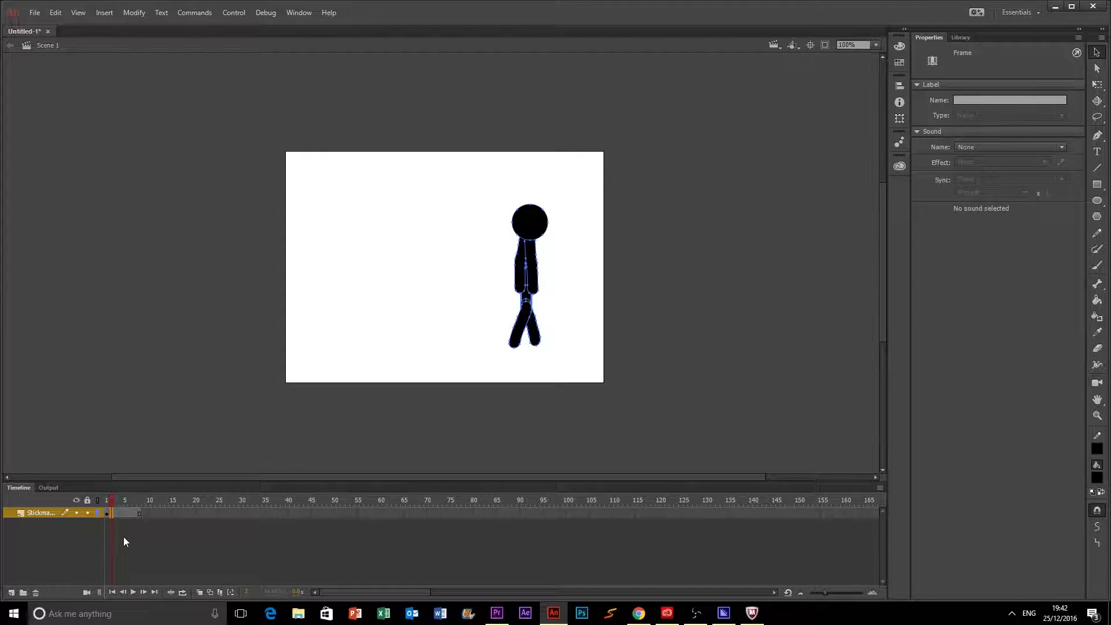
{"action": "key", "text": "ctrl+z"}
{"action": "key", "text": "ctrl+z"}
{"action": "key", "text": "ctrl+z"}
{"action": "key", "text": "ctrl+z"}
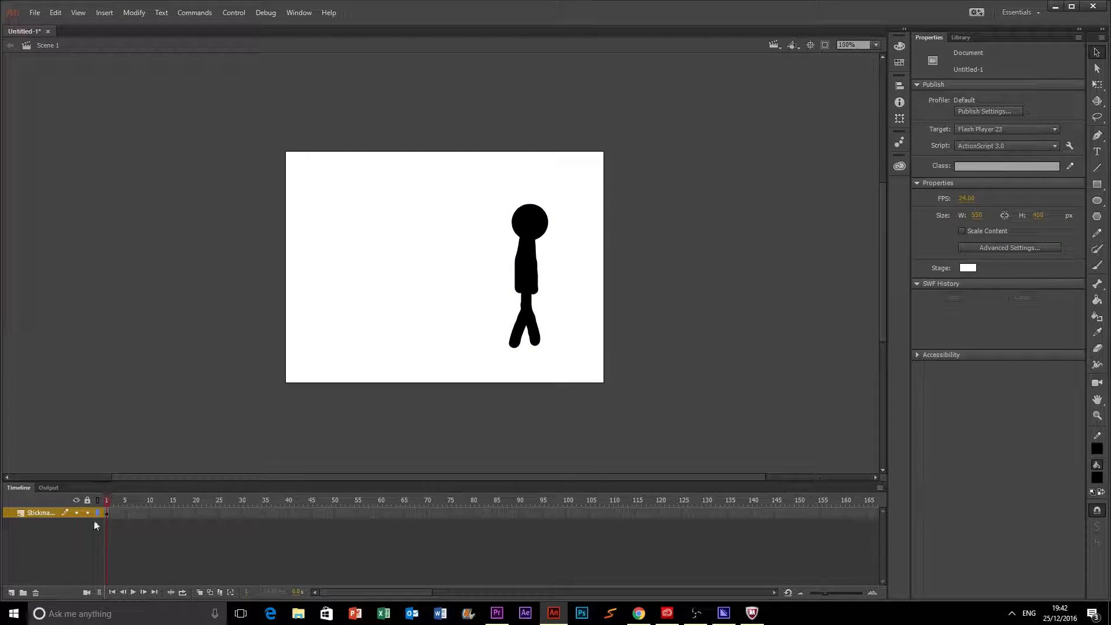
Insert a keyframe that copies the stick figure at frame 2, compare it with frame 1, and undo it.
{"action": "left_click", "coordinate": [113, 514]}
{"action": "left_click", "coordinate": [117, 519]}
{"action": "left_click", "coordinate": [107, 514]}
{"action": "left_click", "coordinate": [112, 514]}
{"action": "left_click", "coordinate": [108, 515]}
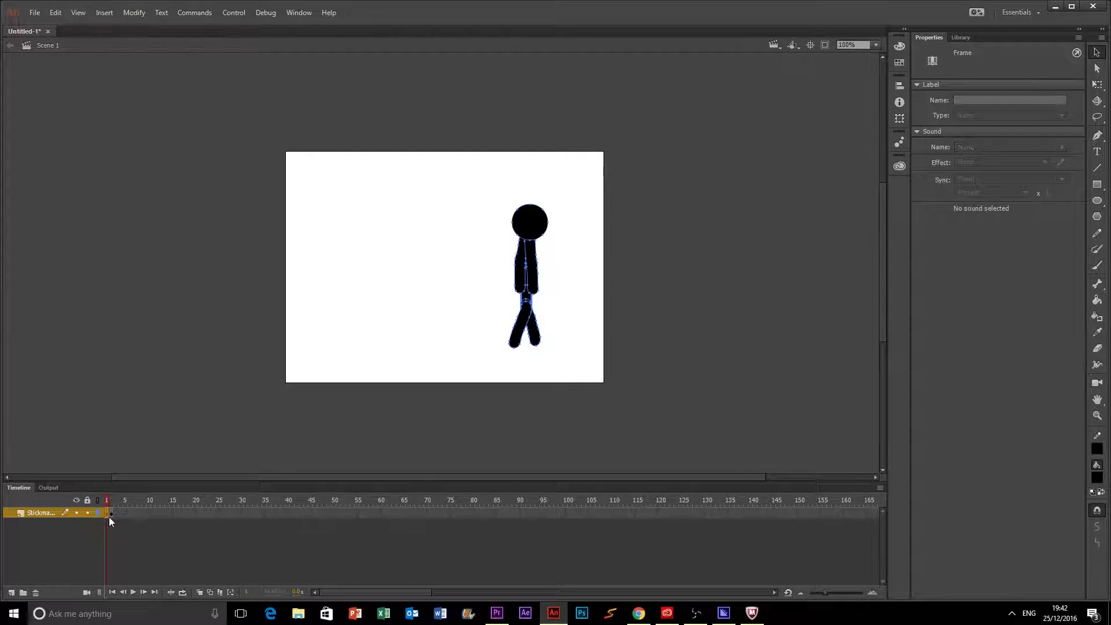
{"action": "left_click", "coordinate": [113, 515]}
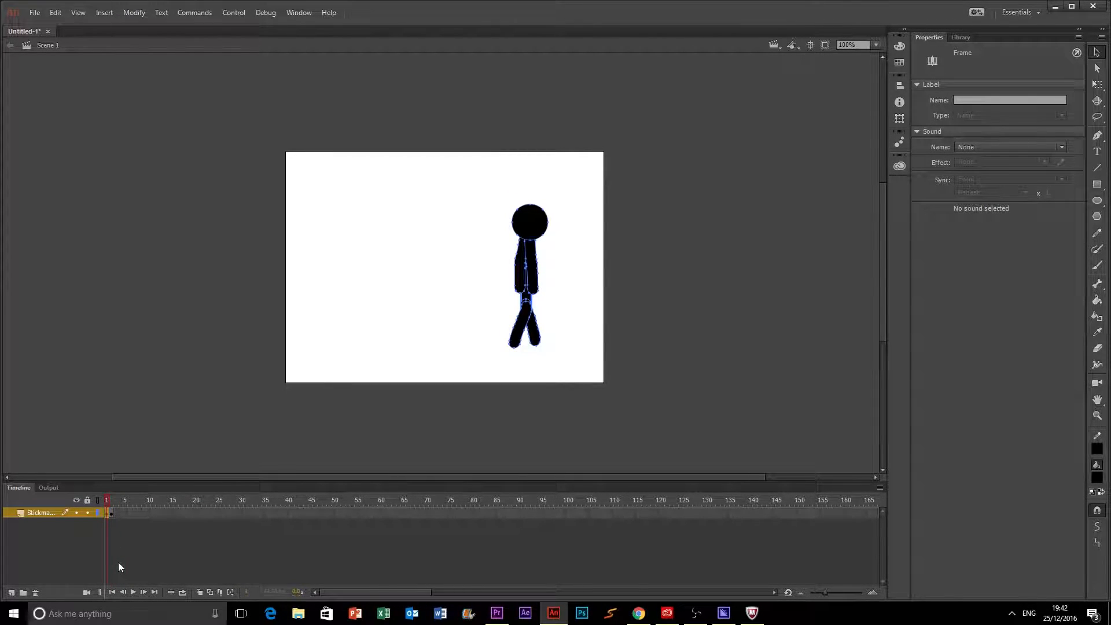
{"action": "key", "text": "ctrl+z"}
{"action": "key", "text": "ctrl+z"}
{"action": "key", "text": "ctrl+z"}
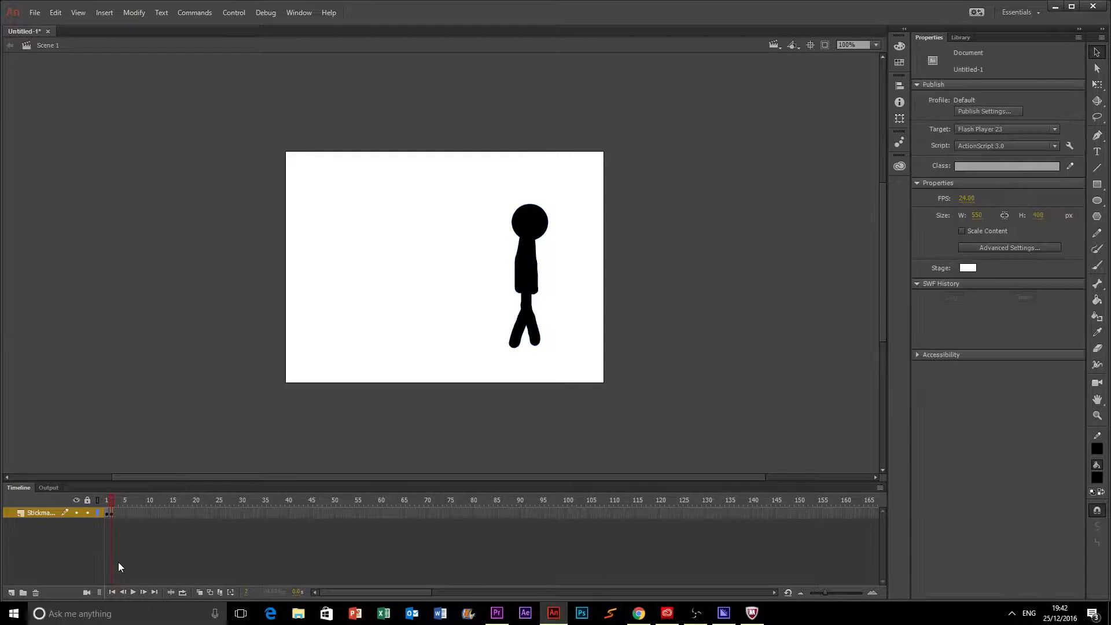
Insert a blank keyframe at frame 2 and undo it.
{"action": "left_click", "coordinate": [139, 512]}
{"action": "left_click", "coordinate": [106, 512]}
{"action": "left_click_drag", "start_coordinate": [106, 512], "coordinate": [109, 510]}
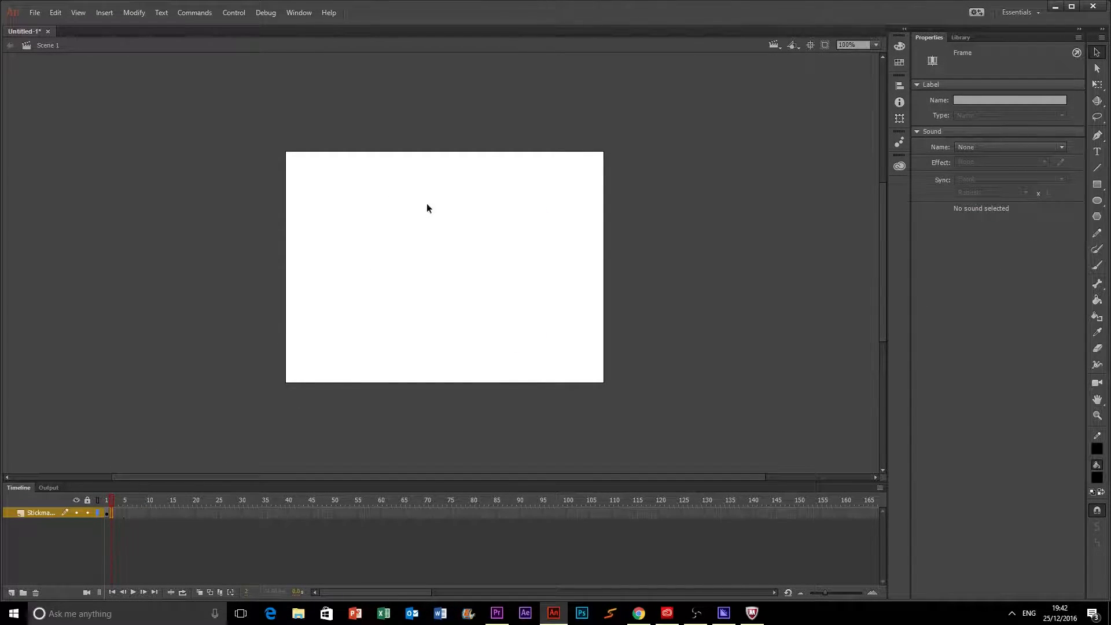
{"action": "left_click", "coordinate": [125, 528]}
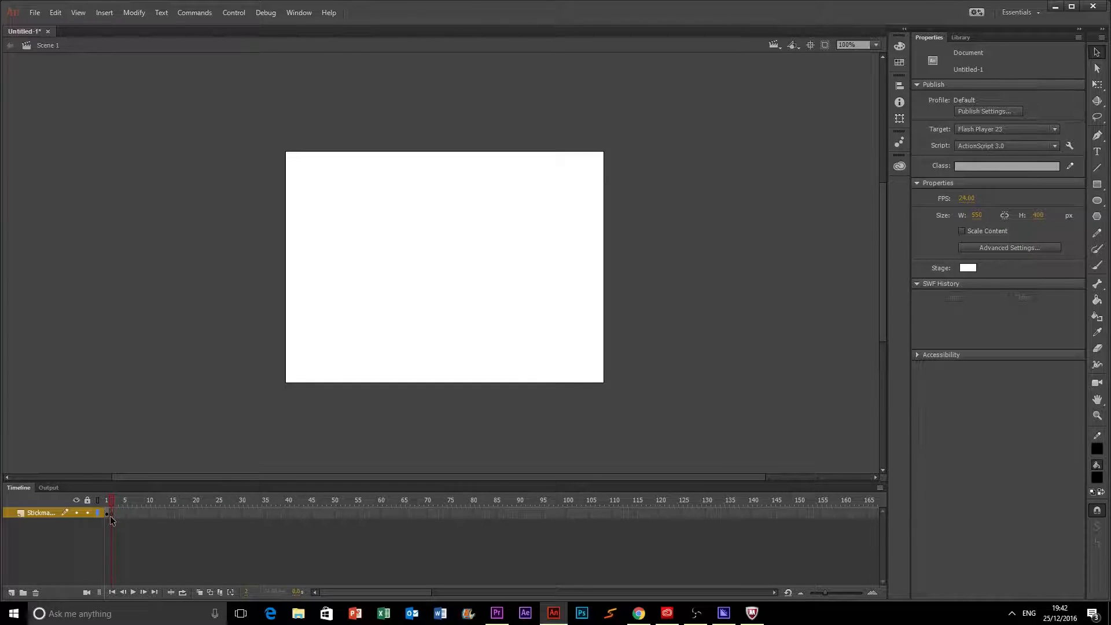
{"action": "left_click", "coordinate": [112, 516]}
{"action": "key", "text": "ctrl+z"}
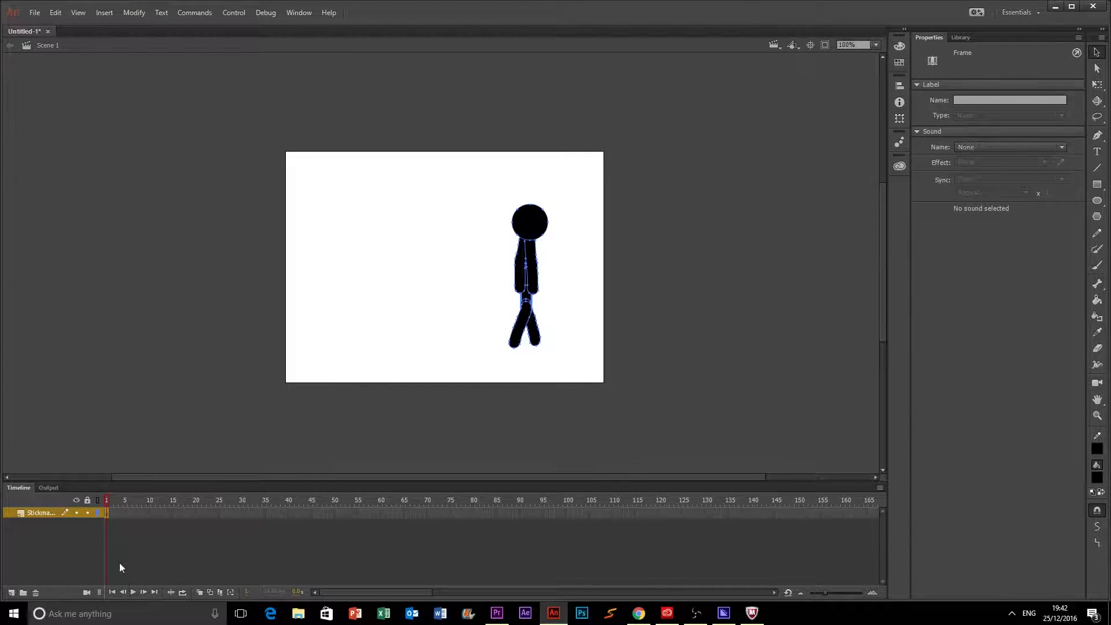
Insert a keyframe at frame 2 and delete the figure's legs, arms and body there, keeping only the head.
{"action": "left_click", "coordinate": [112, 516]}
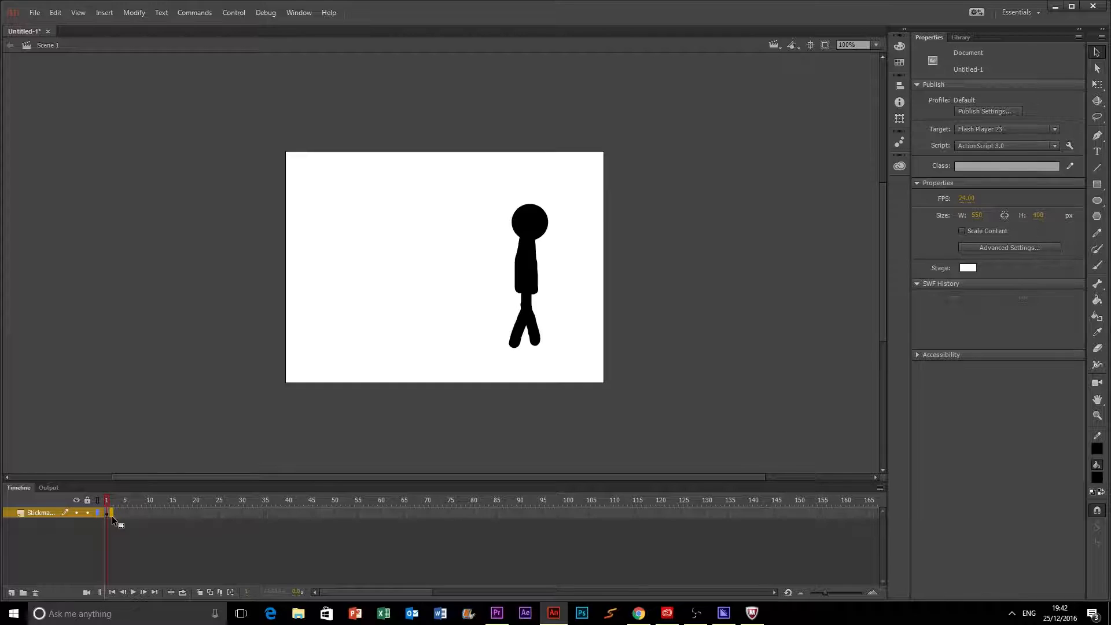
{"action": "left_click", "coordinate": [112, 516]}
{"action": "left_click", "coordinate": [528, 322]}
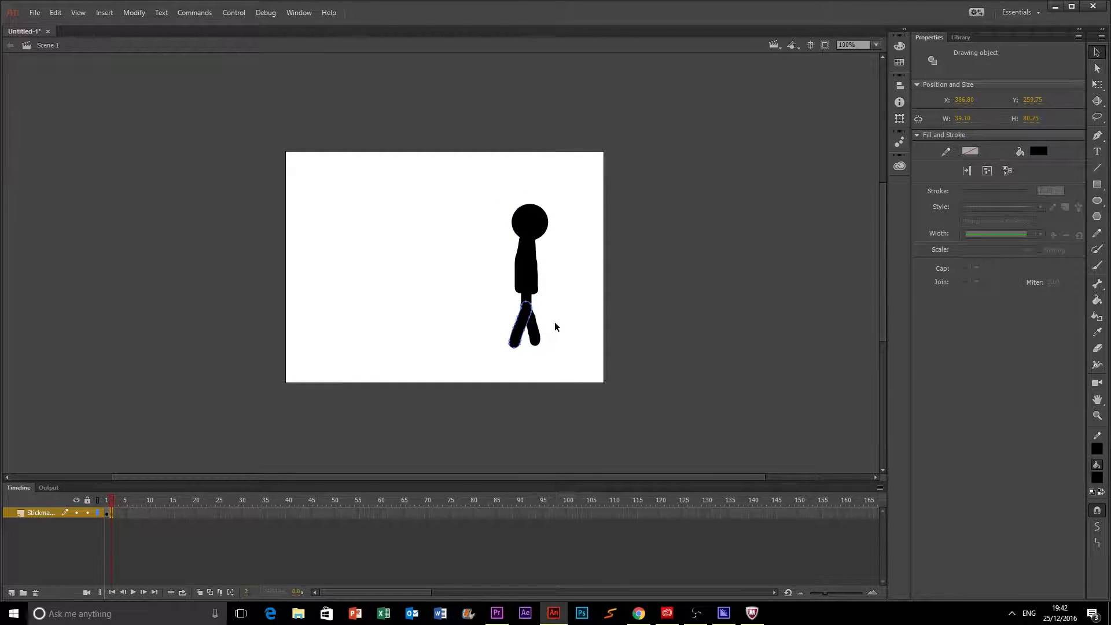
{"action": "key", "text": "Delete"}
{"action": "left_click", "coordinate": [536, 335]}
{"action": "key", "text": "Delete"}
{"action": "left_click", "coordinate": [528, 286]}
{"action": "key", "text": "Delete"}
{"action": "left_click", "coordinate": [528, 288]}
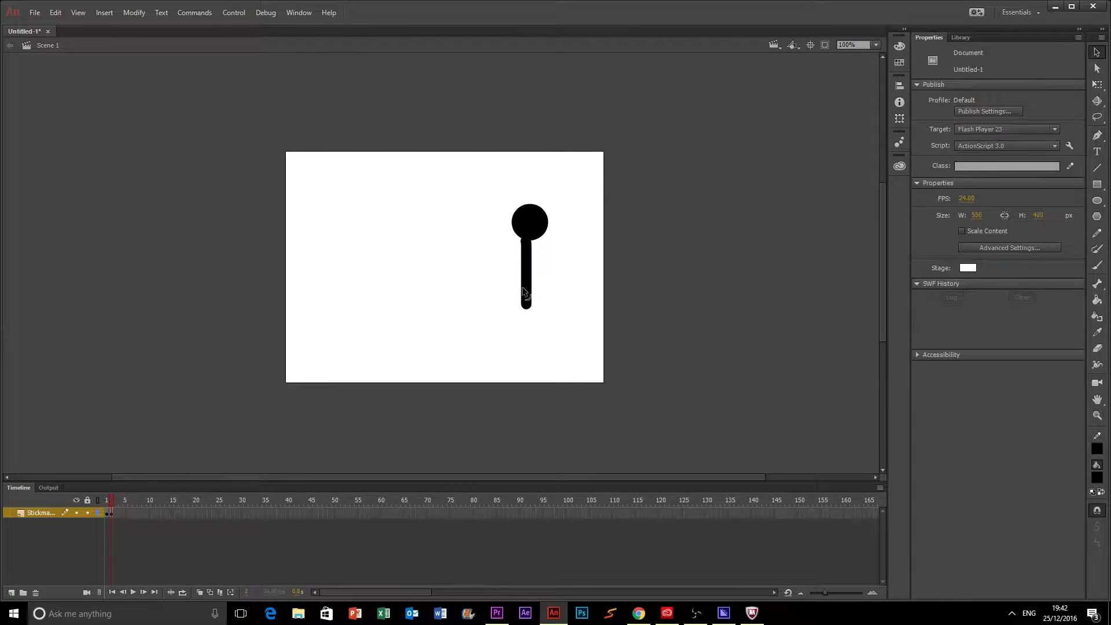
{"action": "key", "text": "Delete"}
{"action": "left_click", "coordinate": [529, 223]}
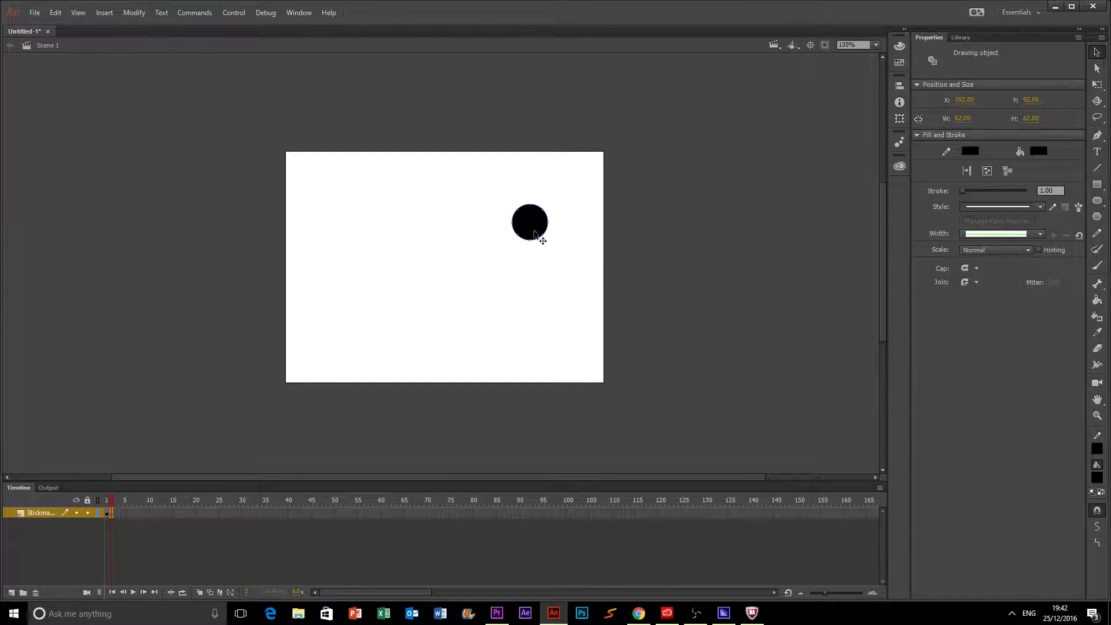
{"action": "left_click", "coordinate": [598, 310]}
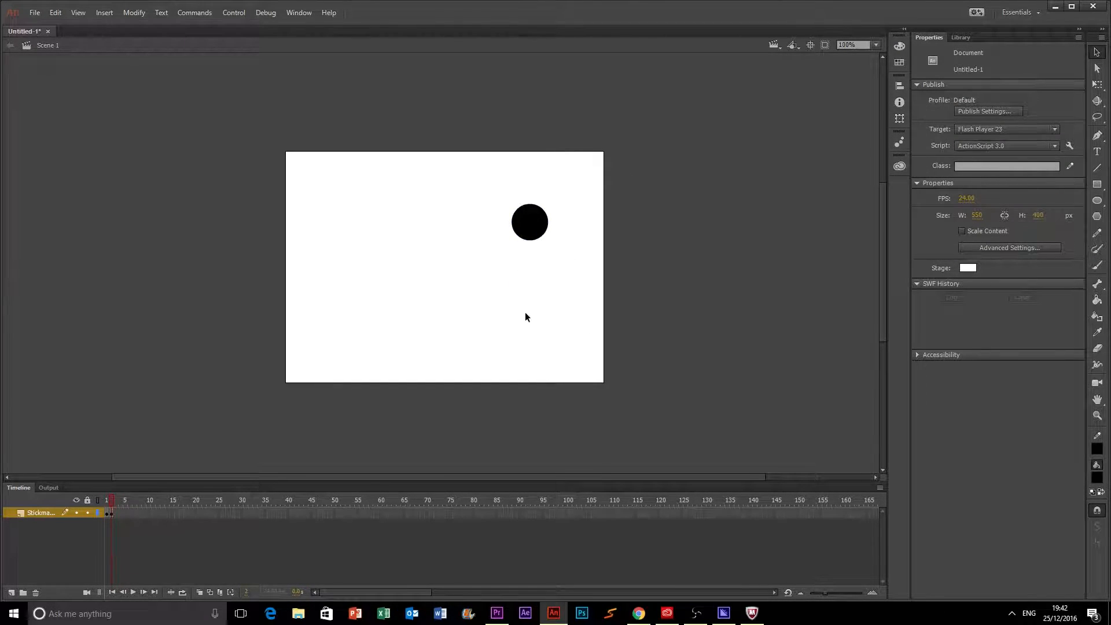
Turn on onion skinning and move the head on frame 2 down and left to about X 368, Y 127.
{"action": "left_click_drag", "start_coordinate": [111, 500], "coordinate": [112, 501]}
{"action": "left_click", "coordinate": [199, 595]}
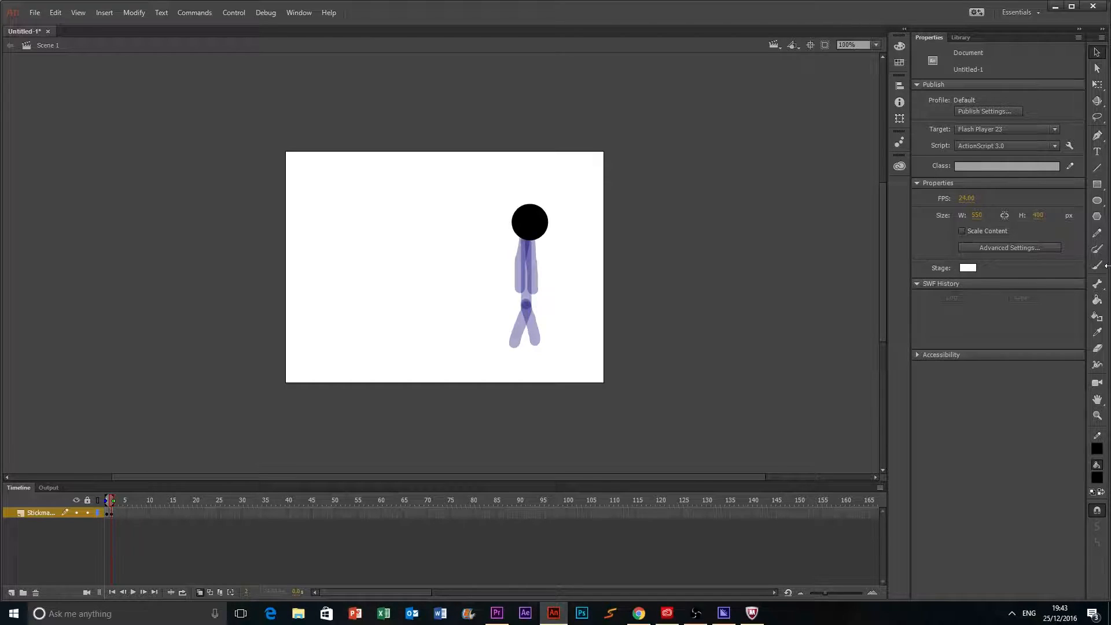
{"action": "key", "text": "b"}
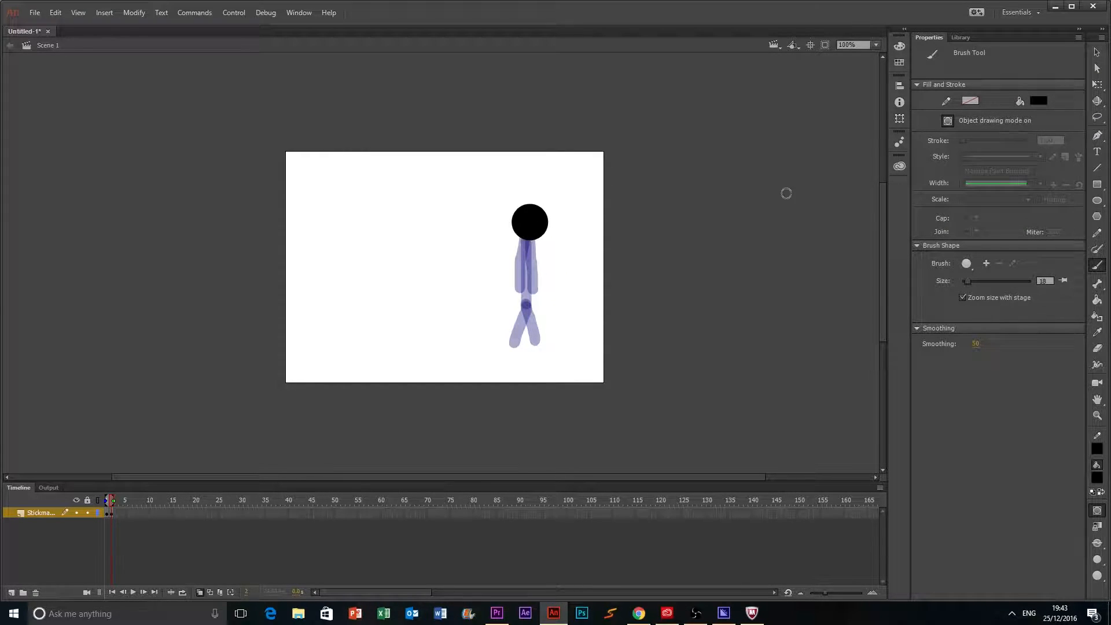
{"action": "left_click", "coordinate": [1097, 52]}
{"action": "left_click_drag", "start_coordinate": [530, 225], "coordinate": [515, 244]}
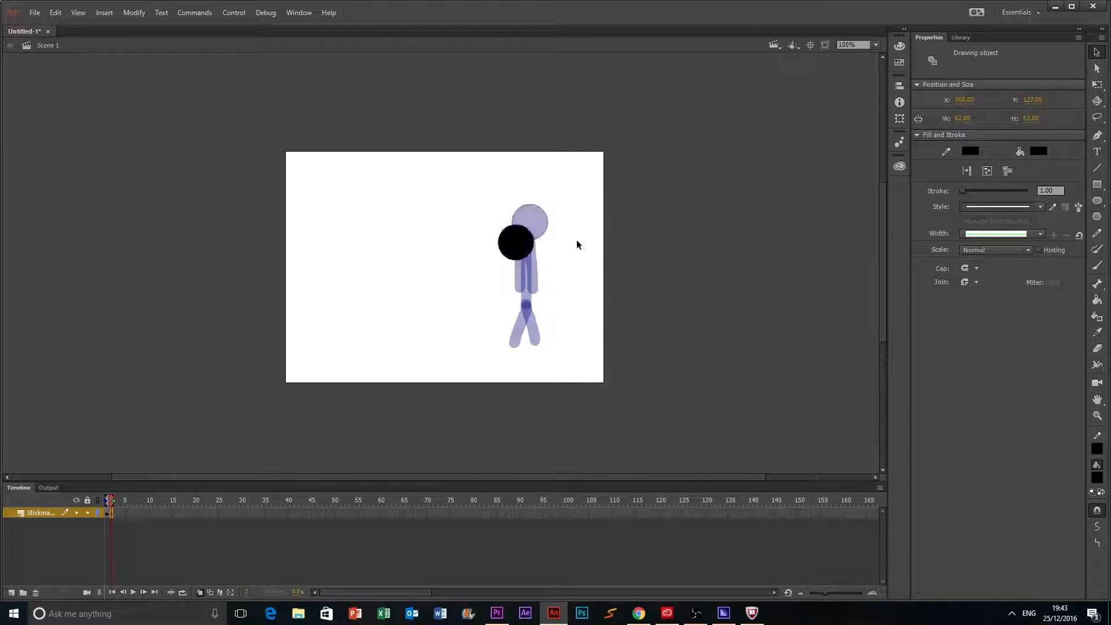
Paint a forward-leaning body, a straight leg, a bent leg and two trailing arms from the head on frame 2 with the Brush tool.
{"action": "left_click", "coordinate": [1096, 265]}
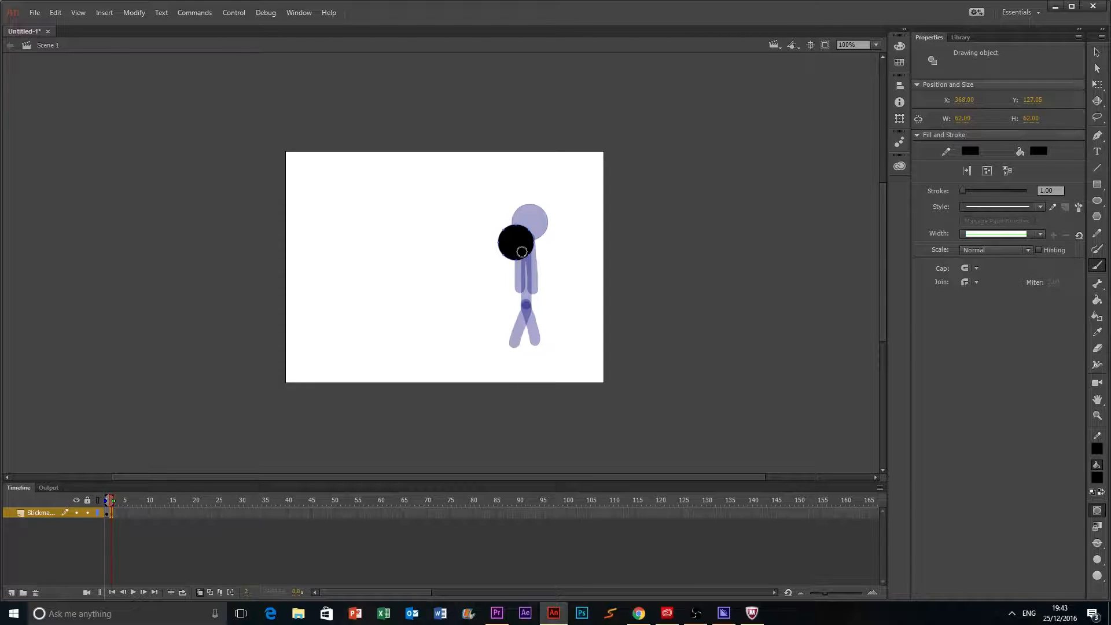
{"action": "mouse_move", "coordinate": [517, 246]}
{"action": "left_mouse_down"}
{"action": "mouse_move", "coordinate": [560, 330]}
{"action": "mouse_move", "coordinate": [535, 309]}
{"action": "mouse_move", "coordinate": [540, 340]}
{"action": "left_mouse_up"}
{"action": "mouse_move", "coordinate": [525, 254]}
{"action": "left_mouse_down"}
{"action": "mouse_move", "coordinate": [566, 286]}
{"action": "mouse_move", "coordinate": [554, 270]}
{"action": "mouse_move", "coordinate": [564, 273]}
{"action": "left_mouse_up"}
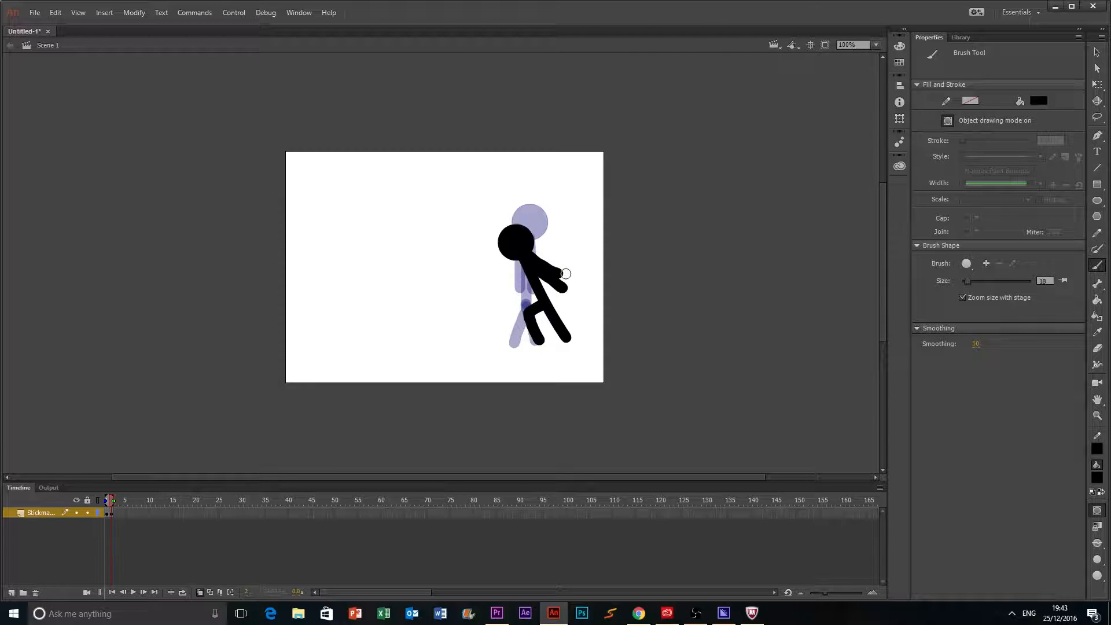
Insert a keyframe at frame 3 and delete the copied body, bent leg and both arms there, keeping only the head.
{"action": "left_click", "coordinate": [116, 514]}
{"action": "key", "text": "F6"}
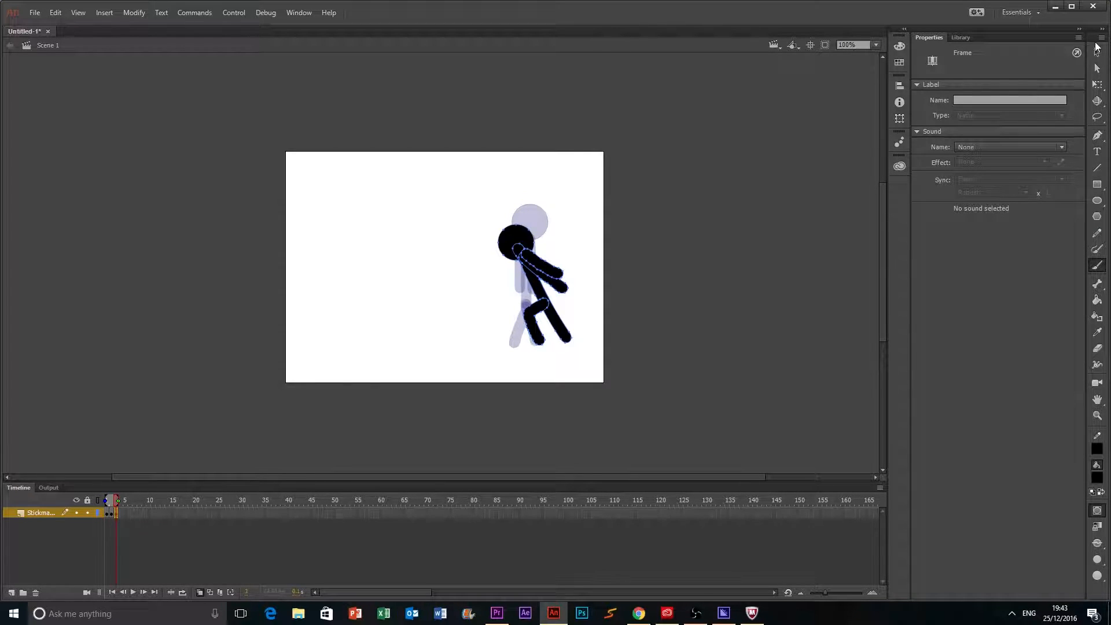
{"action": "left_click", "coordinate": [1097, 51]}
{"action": "left_click", "coordinate": [654, 318]}
{"action": "left_click", "coordinate": [535, 345]}
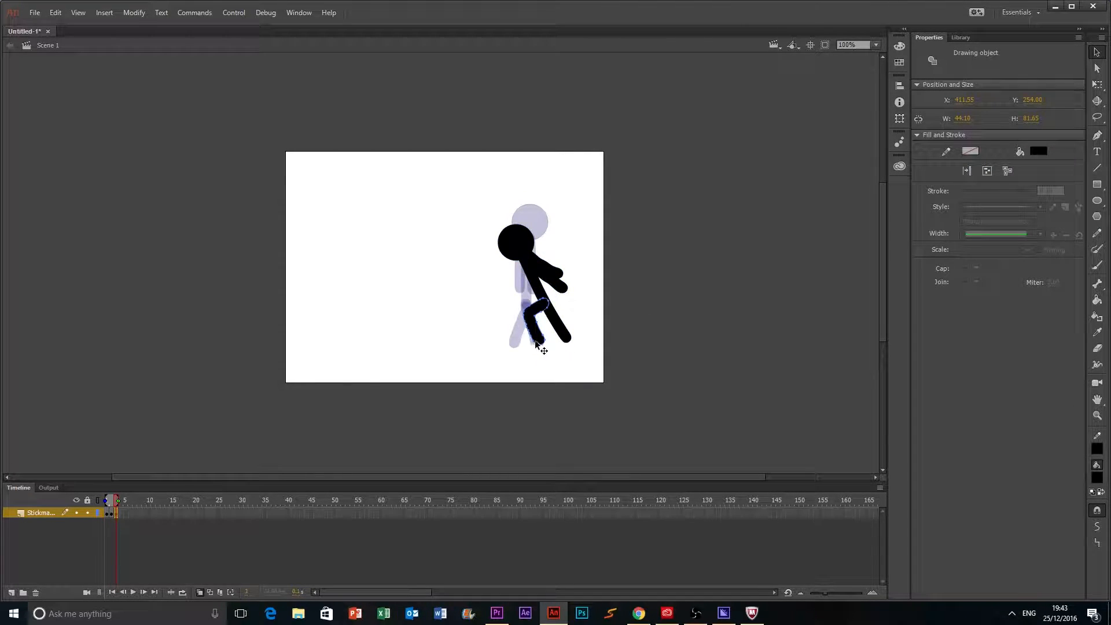
{"action": "key", "text": "Delete"}
{"action": "left_click", "coordinate": [554, 317]}
{"action": "key", "text": "Delete"}
{"action": "left_click", "coordinate": [556, 284]}
{"action": "key", "text": "Delete"}
{"action": "left_click", "coordinate": [549, 268]}
{"action": "key", "text": "Delete"}
Move the head on frame 3 to about X 329, Y 204 and paint a near-horizontal body, two legs and two trailing arms.
{"action": "left_click_drag", "start_coordinate": [513, 254], "coordinate": [491, 299]}
{"action": "left_click", "coordinate": [1097, 265]}
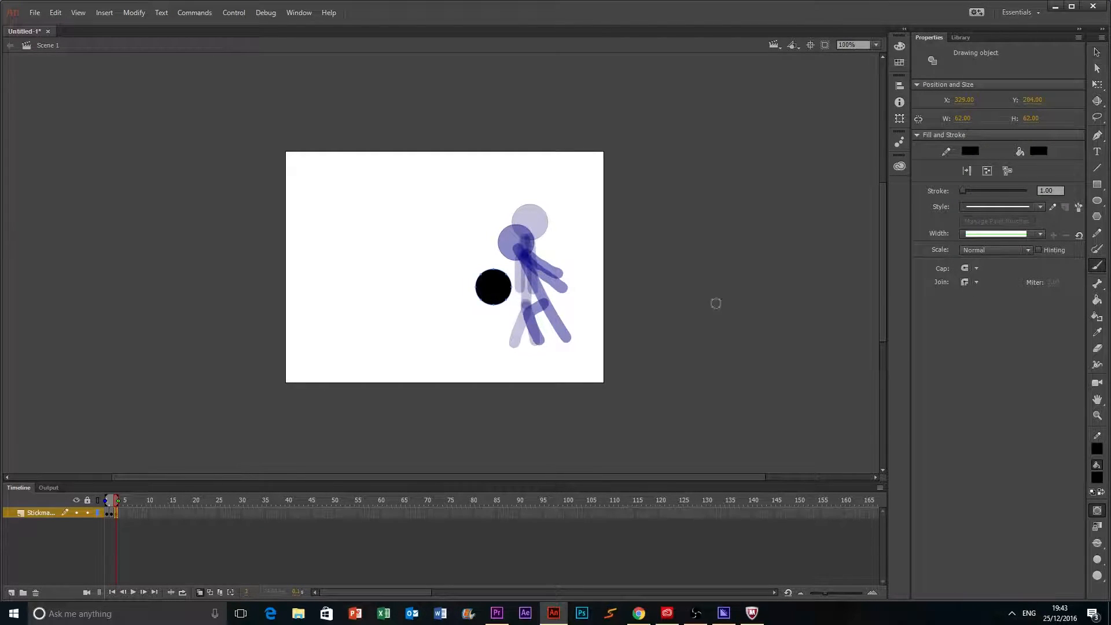
{"action": "mouse_move", "coordinate": [498, 295]}
{"action": "left_mouse_down"}
{"action": "mouse_move", "coordinate": [578, 329]}
{"action": "mouse_move", "coordinate": [539, 307]}
{"action": "mouse_move", "coordinate": [530, 323]}
{"action": "mouse_move", "coordinate": [550, 345]}
{"action": "left_mouse_up"}
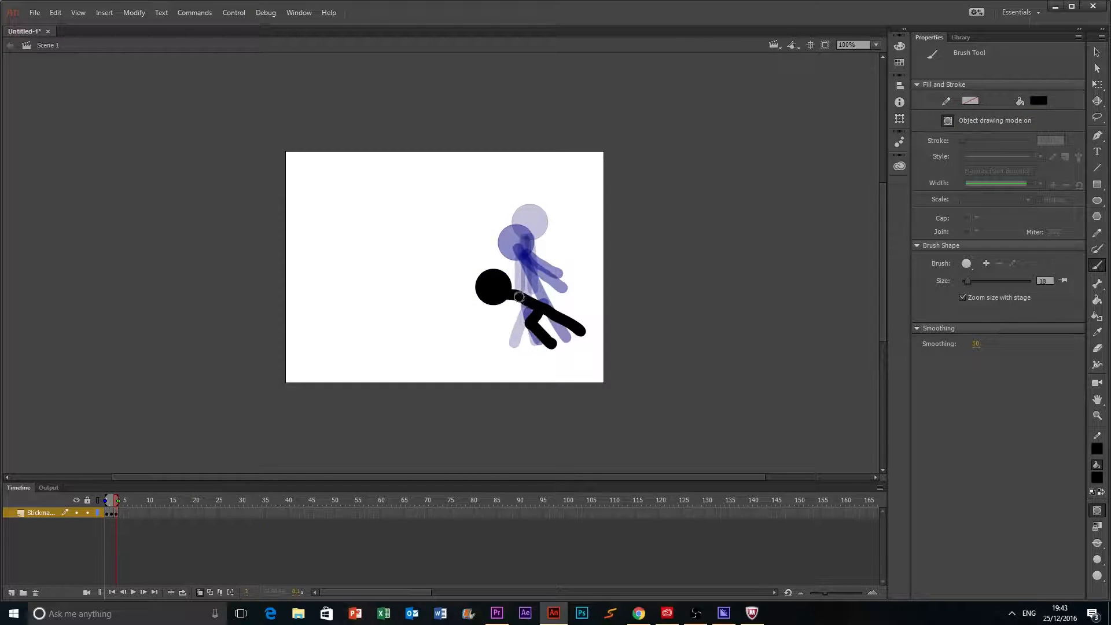
{"action": "mouse_move", "coordinate": [512, 288]}
{"action": "left_mouse_down"}
{"action": "mouse_move", "coordinate": [563, 289]}
{"action": "mouse_move", "coordinate": [541, 280]}
{"action": "mouse_move", "coordinate": [552, 277]}
{"action": "left_mouse_up"}
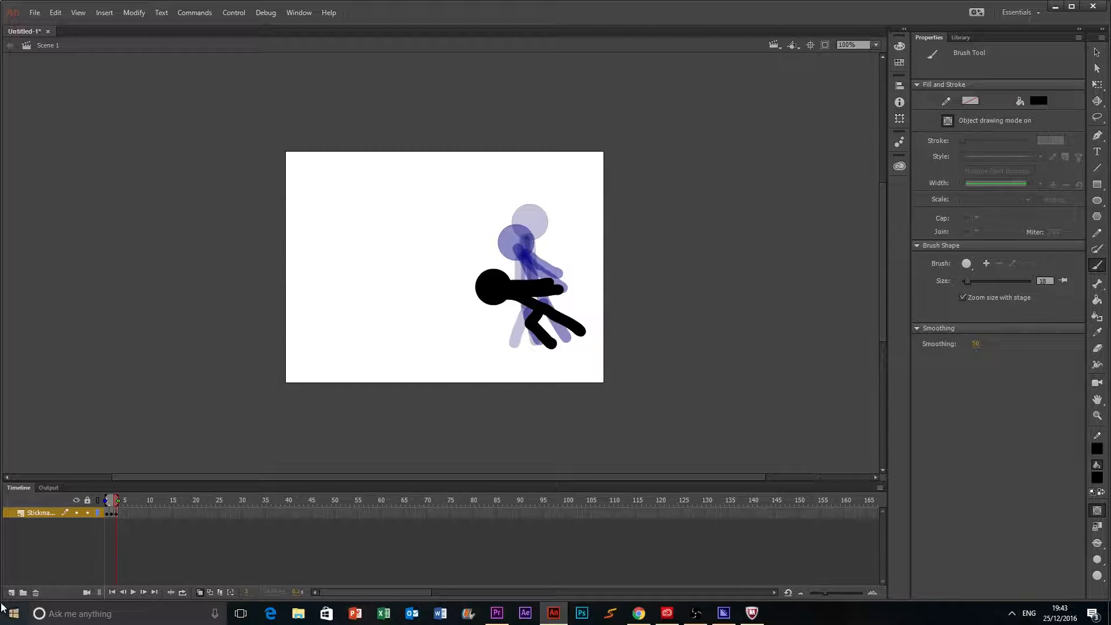
Play the three-frame animation from the first frame to check the motion.
{"action": "left_click", "coordinate": [111, 592]}
{"action": "left_click", "coordinate": [134, 592]}
{"action": "left_click", "coordinate": [134, 592]}
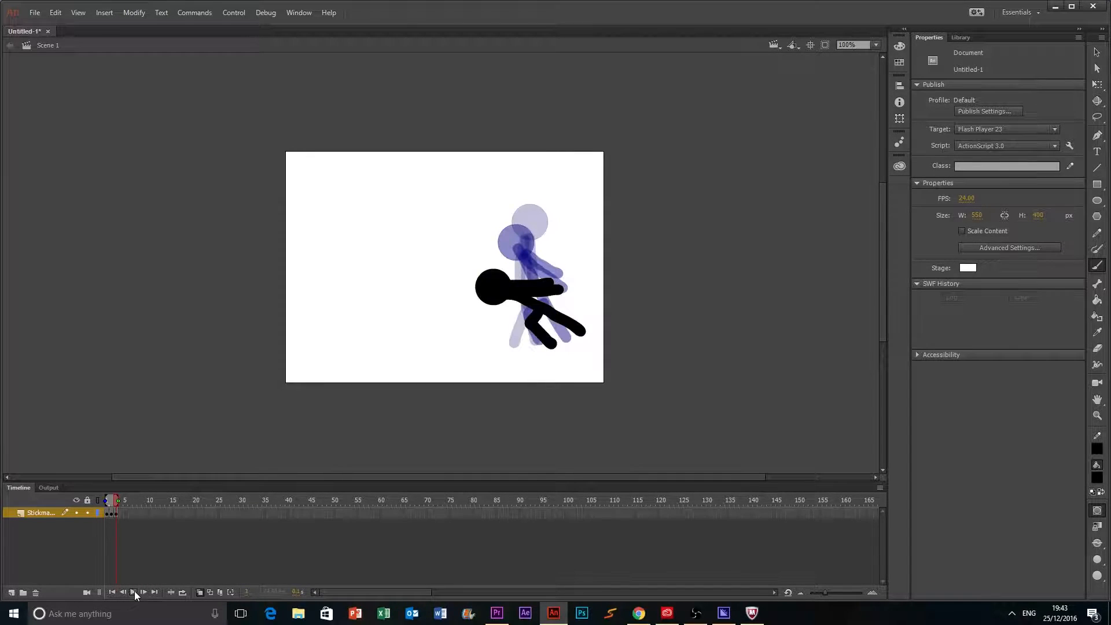
Insert one extra frame after each of the three keyframes so every pose lasts two frames.
{"action": "left_click_drag", "start_coordinate": [116, 504], "coordinate": [108, 512]}
{"action": "left_click", "coordinate": [108, 513]}
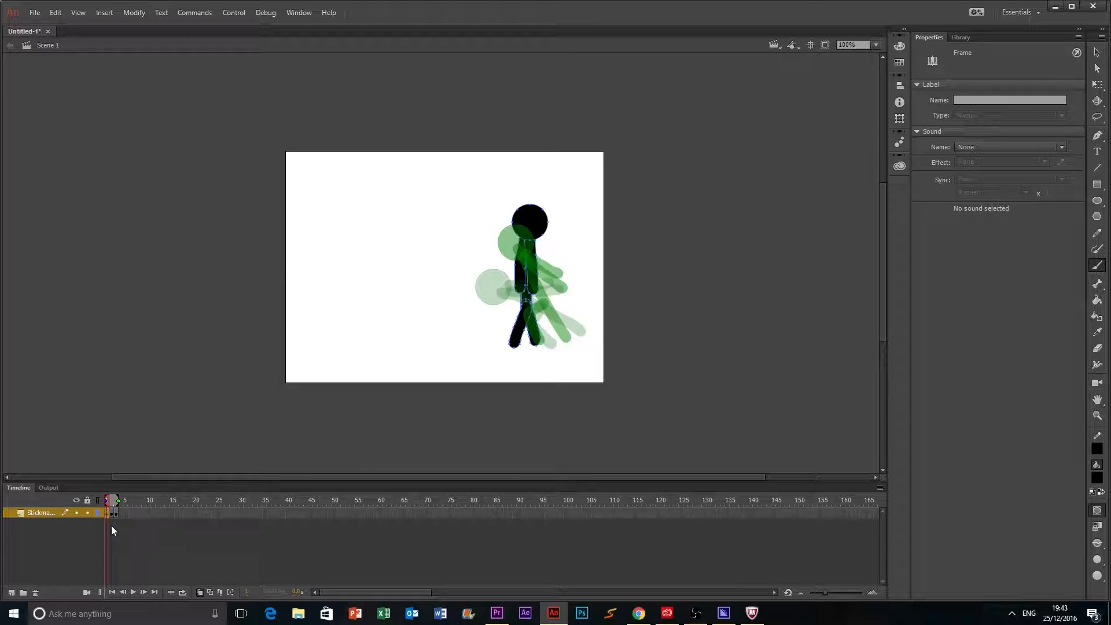
{"action": "key", "text": "F5"}
{"action": "left_click", "coordinate": [115, 514]}
{"action": "key", "text": "F5"}
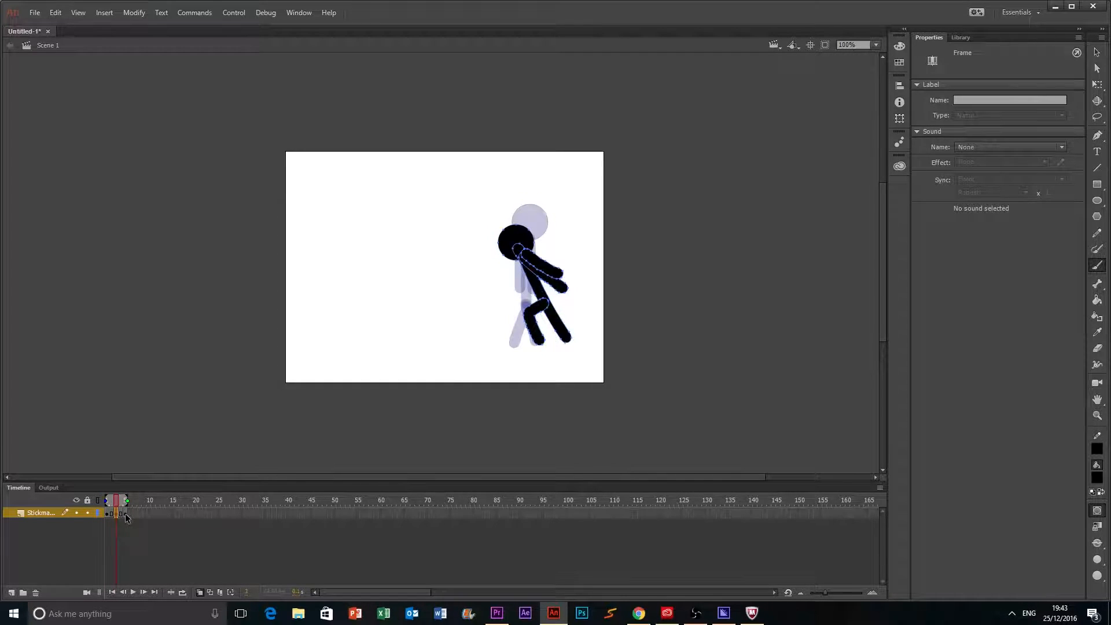
{"action": "left_click", "coordinate": [125, 514]}
{"action": "key", "text": "F5"}
Play the lengthened animation from the start to check its speed, and return to frame 1.
{"action": "left_click_drag", "start_coordinate": [126, 504], "coordinate": [83, 509]}
{"action": "left_click", "coordinate": [133, 591]}
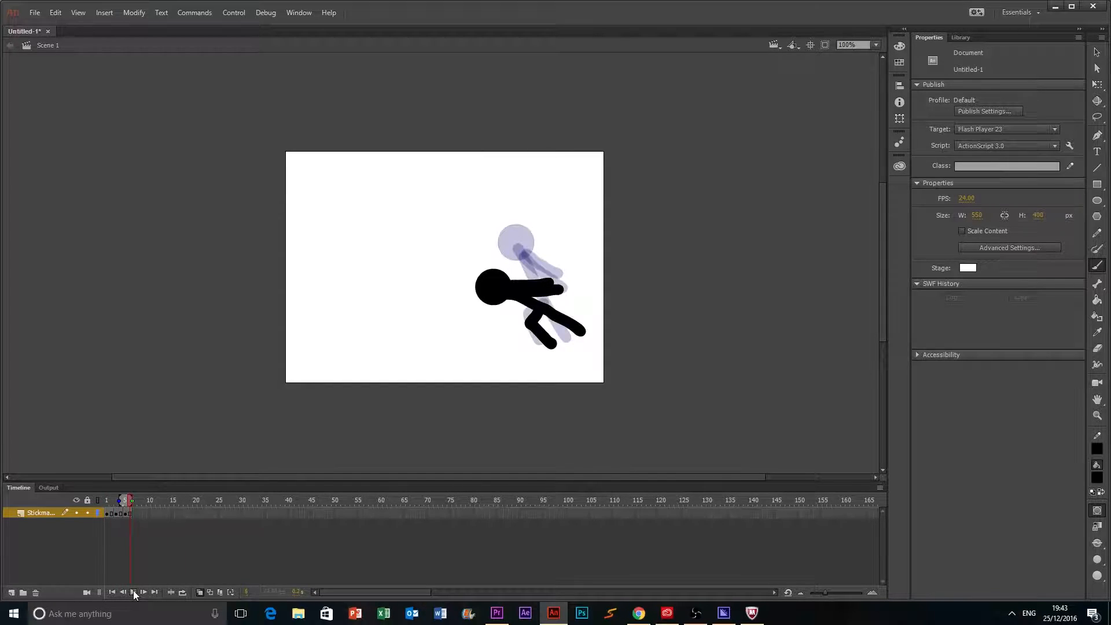
{"action": "left_click", "coordinate": [109, 514]}
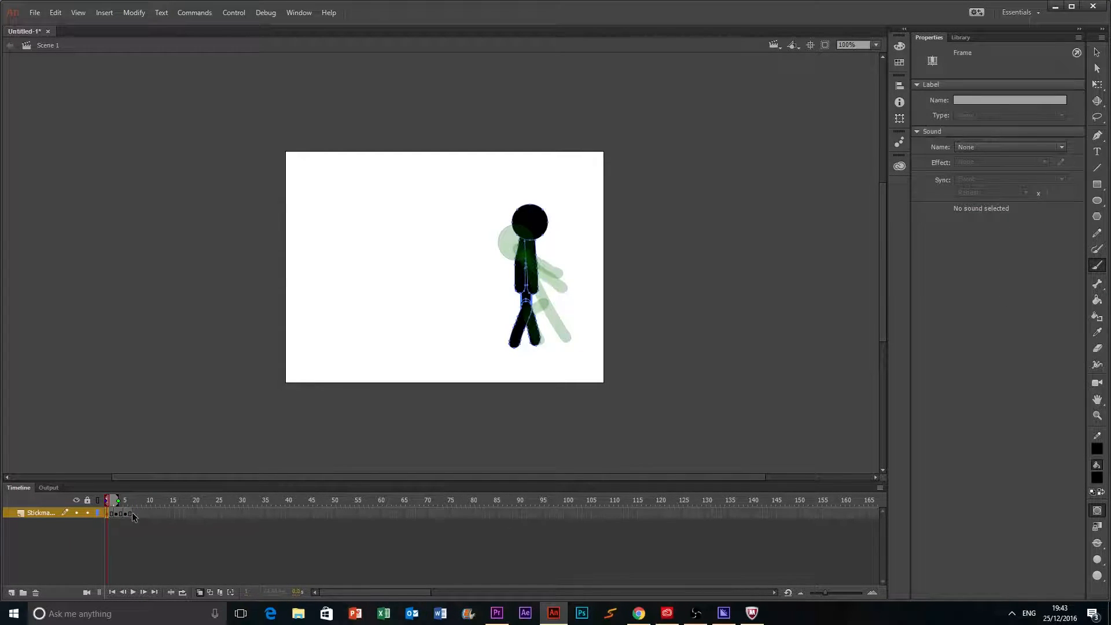
Apply a classic tween to all six frames of the stick figure layer and return to frame 1.
{"action": "left_click", "coordinate": [132, 514]}
{"action": "right_click", "coordinate": [132, 513]}
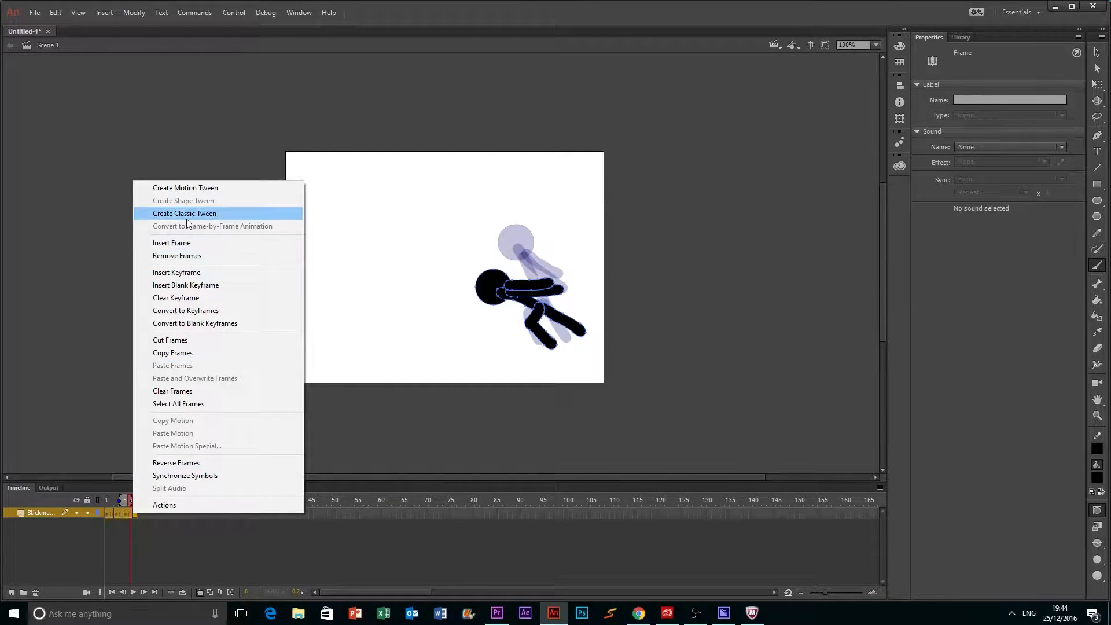
{"action": "left_click", "coordinate": [165, 214]}
{"action": "left_click", "coordinate": [114, 592]}
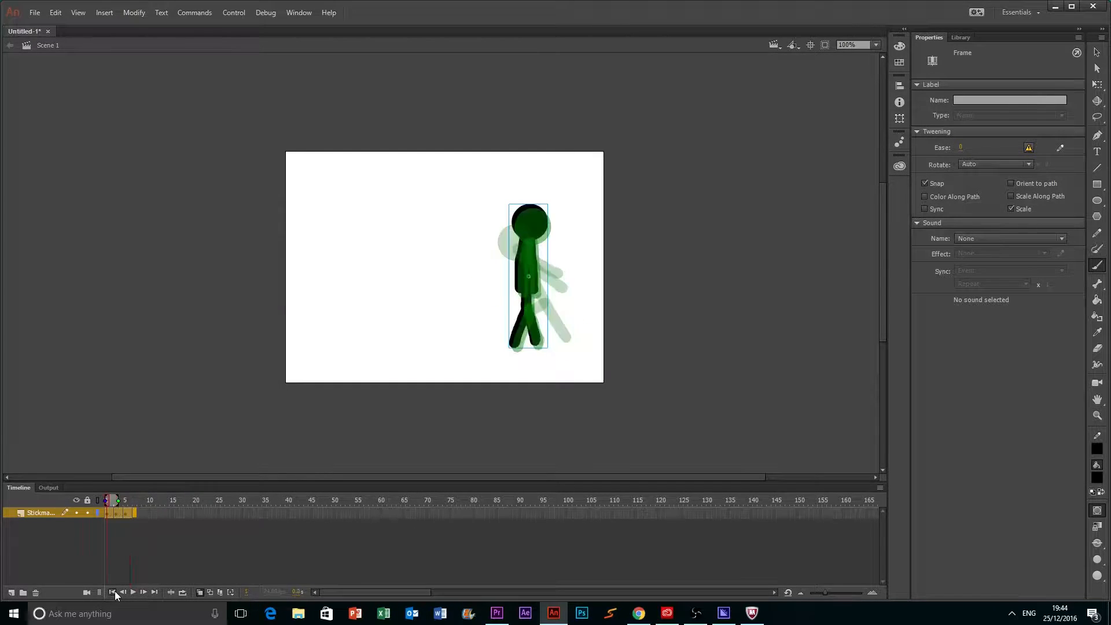
{"action": "left_click", "coordinate": [147, 533]}
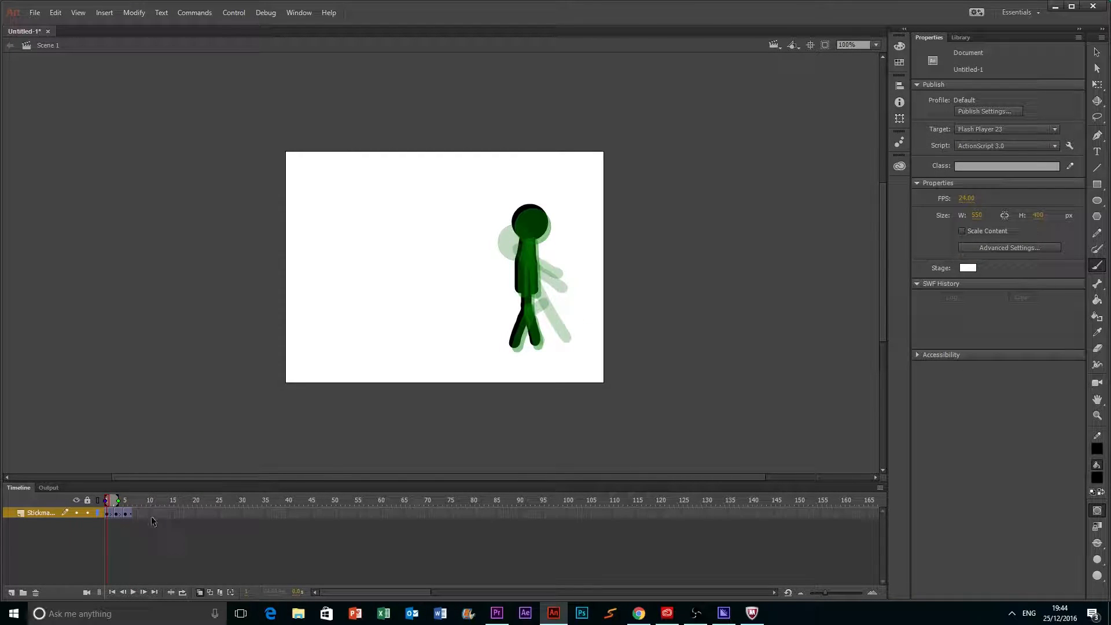
Play the tweened animation and scrub back and forth between its frames to examine the in-between poses.
{"action": "left_click", "coordinate": [130, 592]}
{"action": "left_click", "coordinate": [130, 591]}
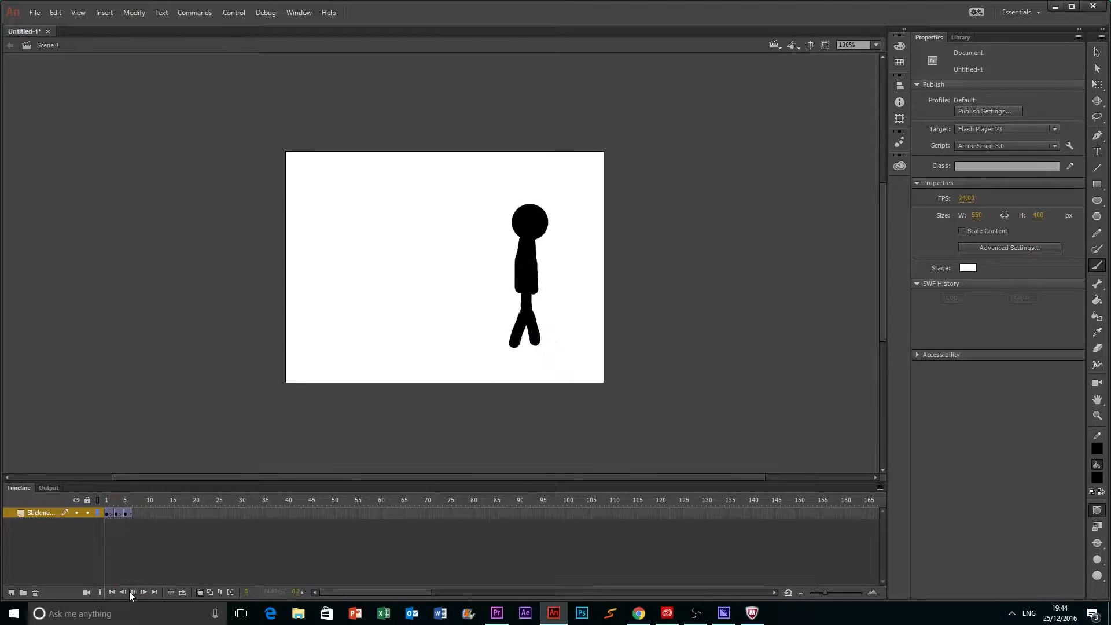
{"action": "left_click", "coordinate": [133, 592]}
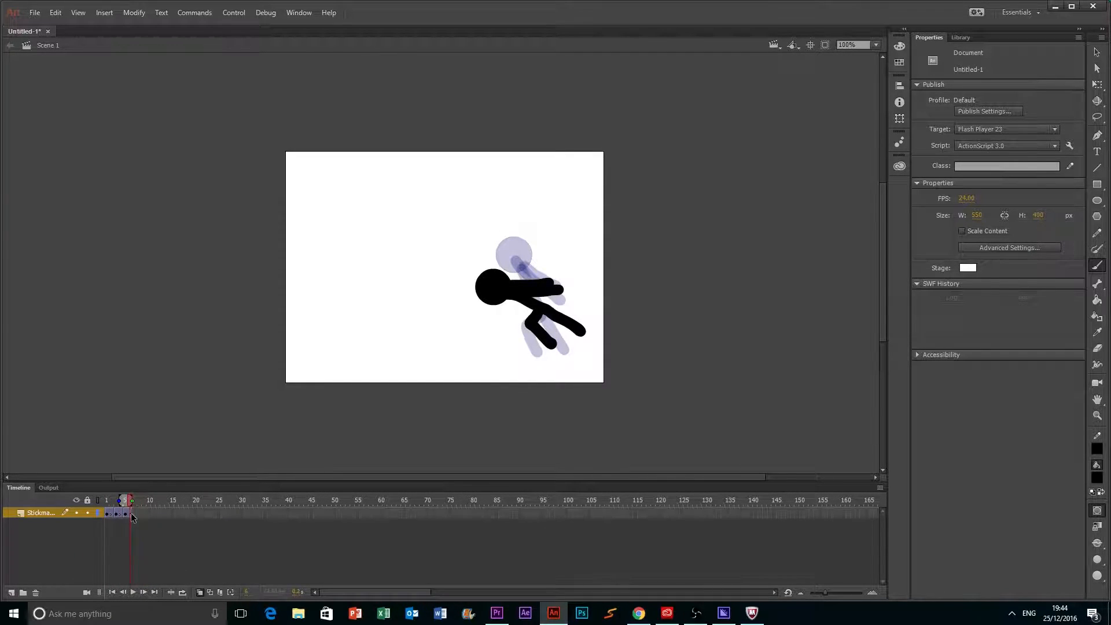
{"action": "left_click", "coordinate": [170, 514]}
{"action": "left_click_drag", "start_coordinate": [128, 503], "coordinate": [115, 507]}
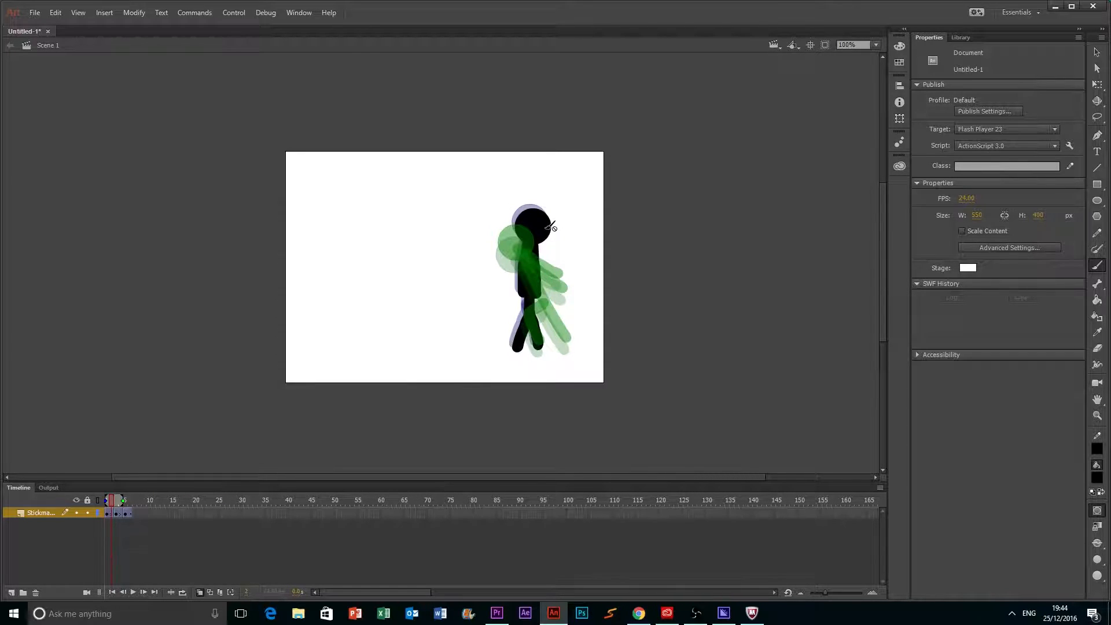
{"action": "left_click_drag", "start_coordinate": [113, 500], "coordinate": [132, 518]}
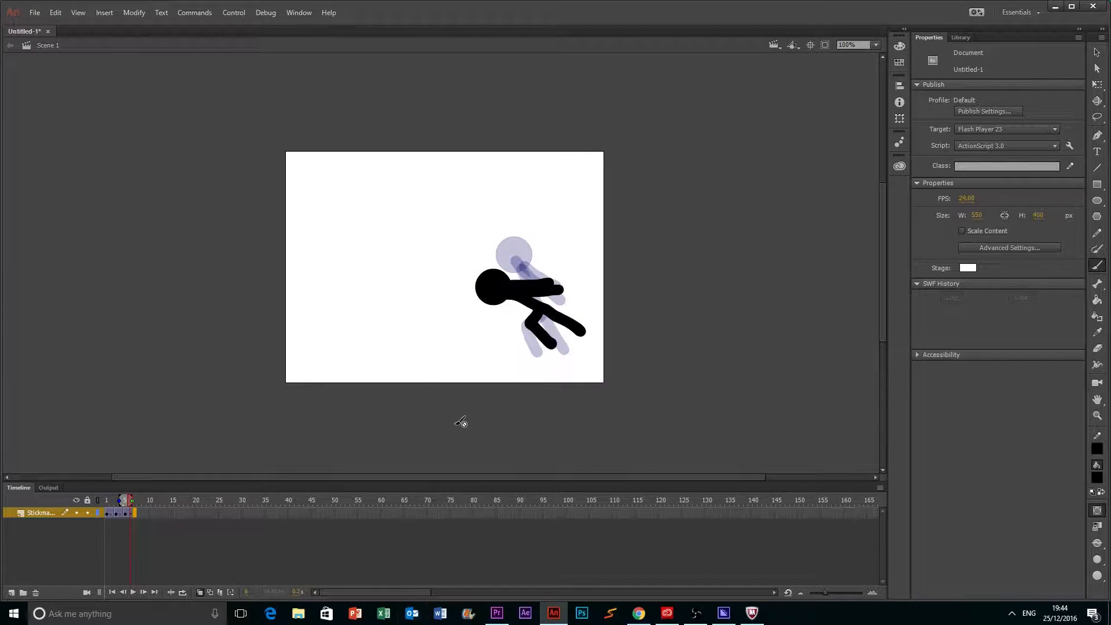
Add a keyframe on frame 7 and move the whole figure up and left to about X 393, Y 246.
{"action": "left_click", "coordinate": [134, 513]}
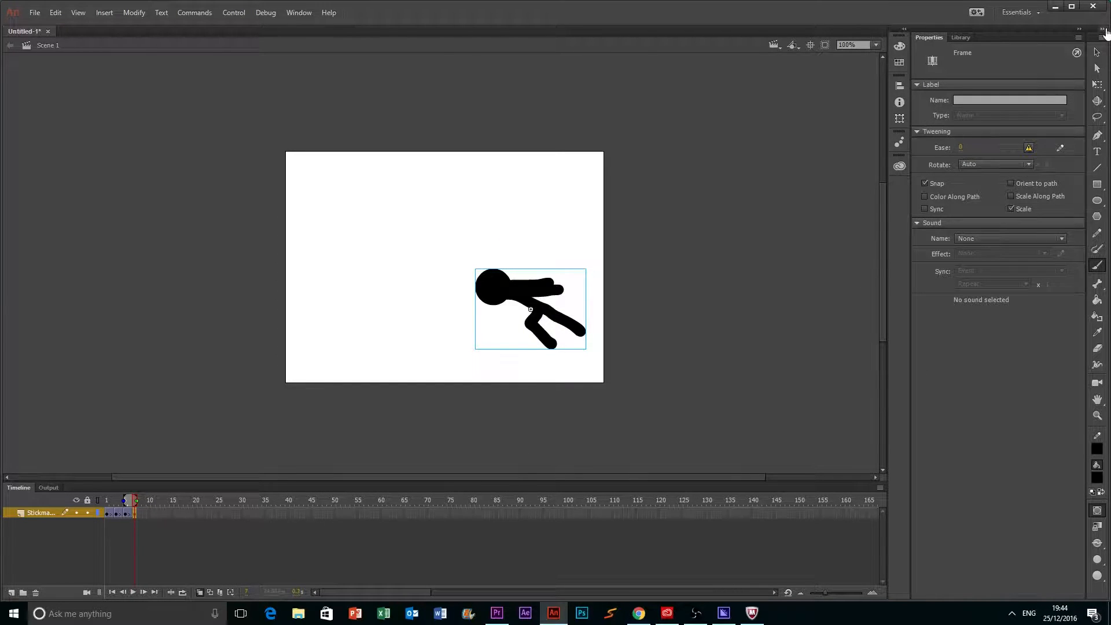
{"action": "left_click", "coordinate": [1097, 84]}
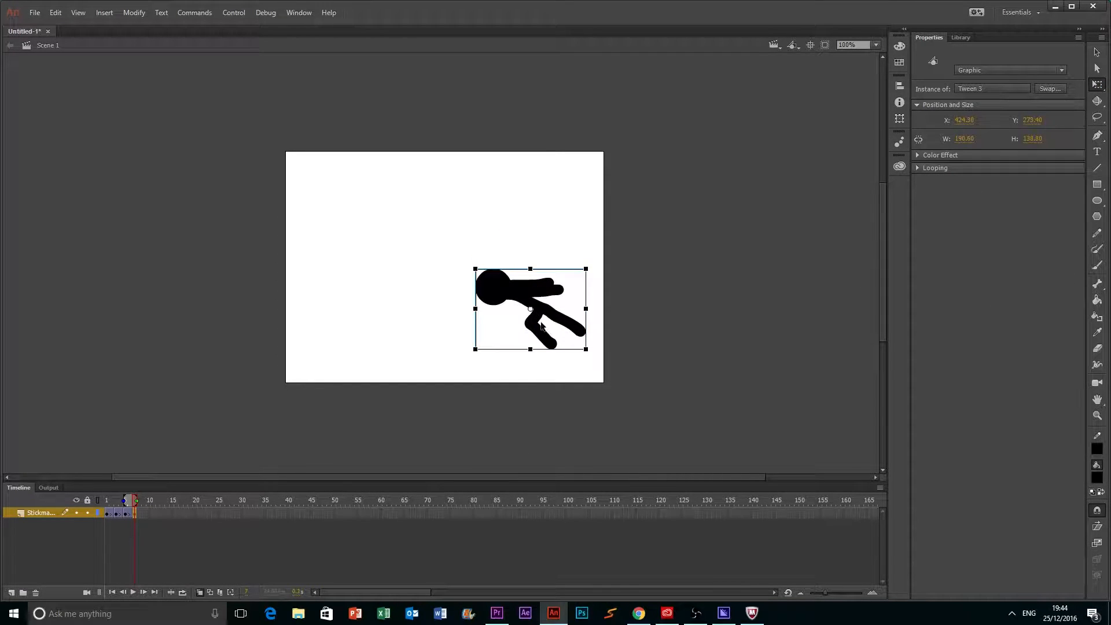
{"action": "left_click_drag", "start_coordinate": [535, 329], "coordinate": [517, 313]}
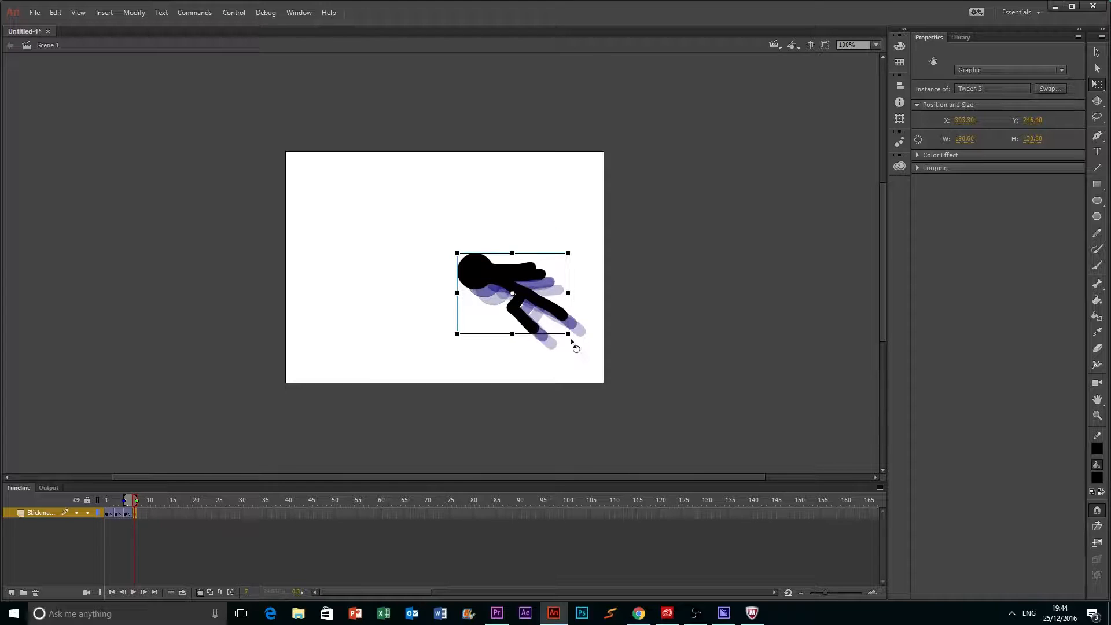
{"action": "left_click", "coordinate": [588, 437]}
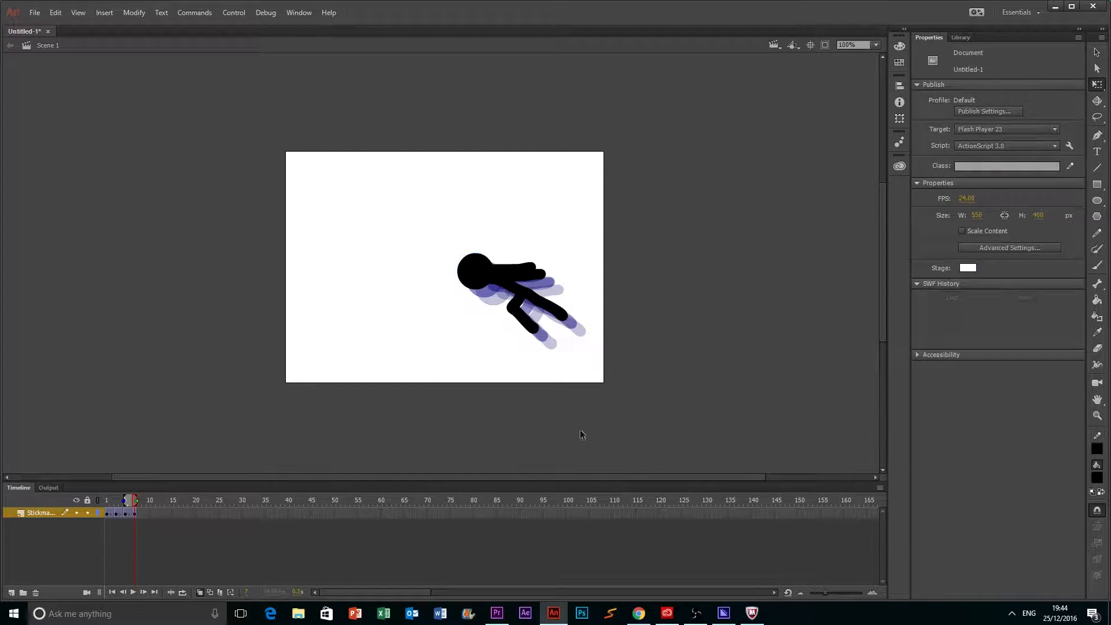
{"action": "left_click", "coordinate": [526, 317]}
{"action": "left_click", "coordinate": [496, 418]}
Add keyframes on frames 8, 9 and 10, moving the figure further up and left each time, to about X 263, Y 138 on frame 10.
{"action": "left_click", "coordinate": [141, 512]}
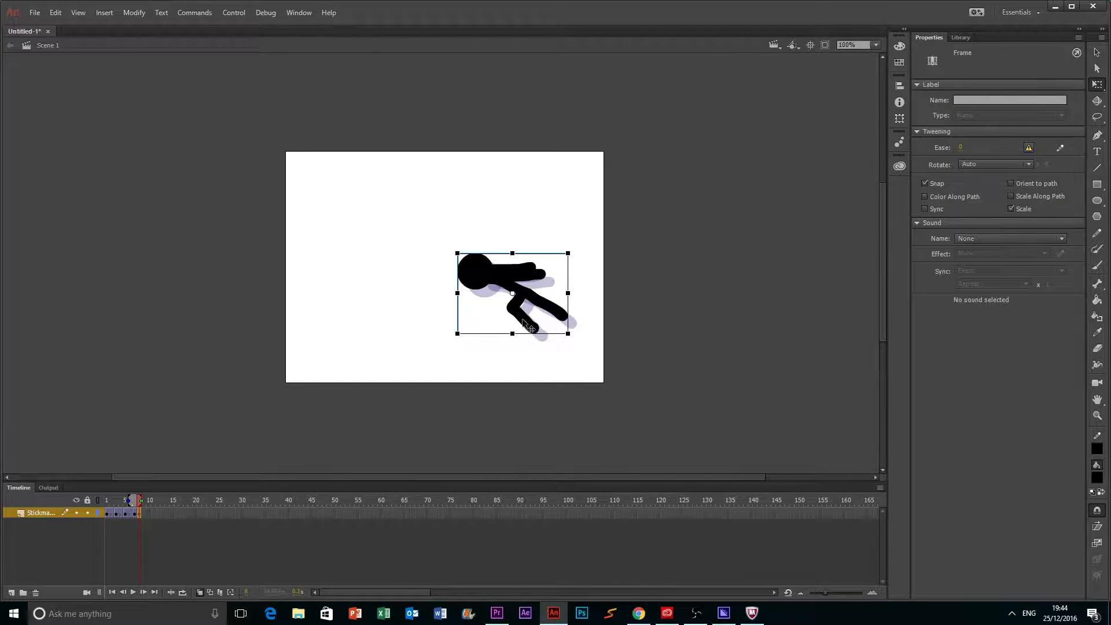
{"action": "left_click_drag", "start_coordinate": [528, 324], "coordinate": [500, 304]}
{"action": "left_click", "coordinate": [144, 513]}
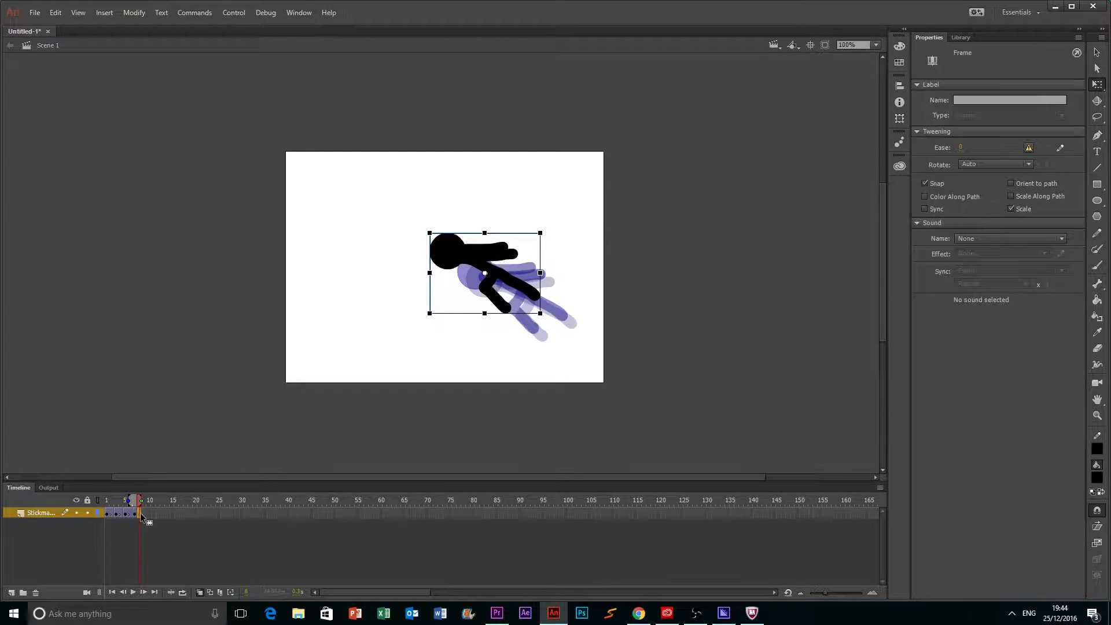
{"action": "left_click_drag", "start_coordinate": [504, 311], "coordinate": [472, 283]}
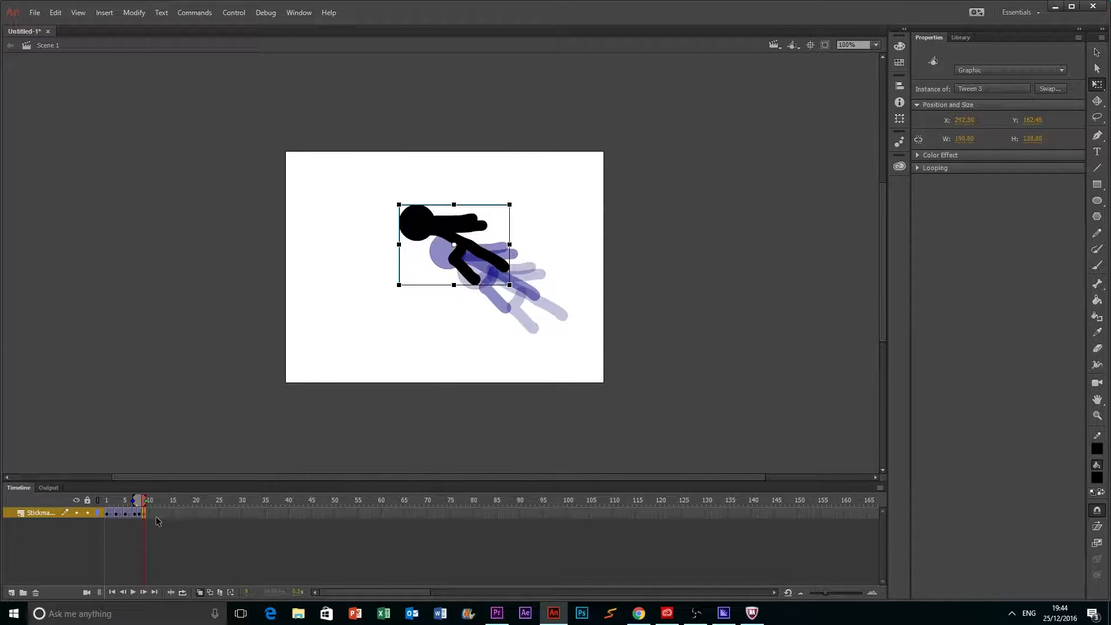
{"action": "left_click", "coordinate": [277, 561]}
{"action": "left_click", "coordinate": [149, 512]}
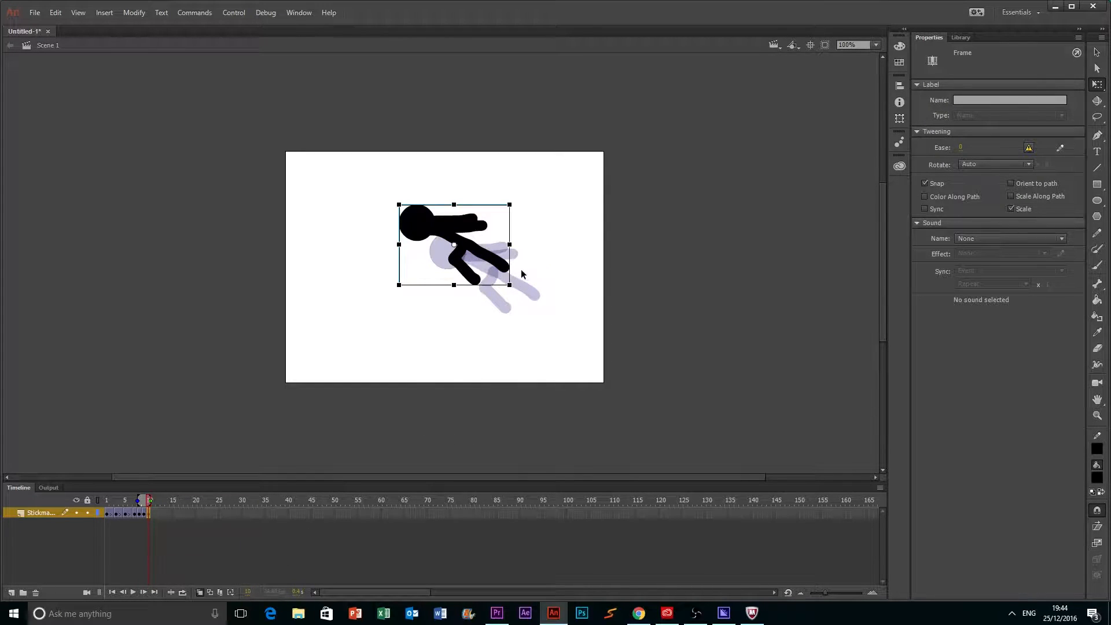
{"action": "left_click_drag", "start_coordinate": [462, 281], "coordinate": [444, 266]}
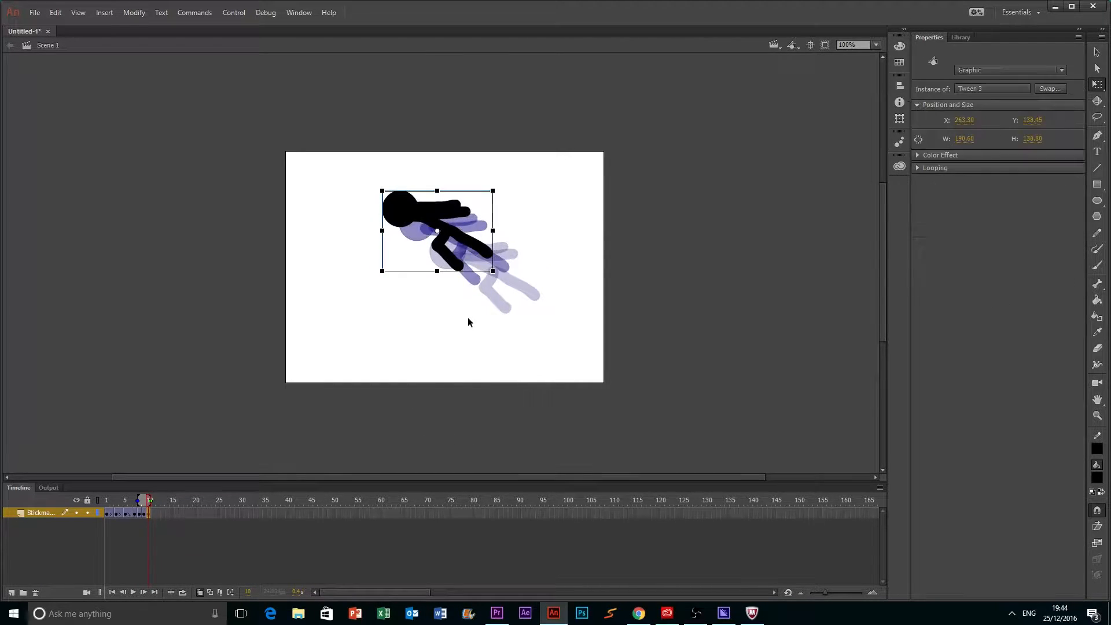
{"action": "double_click", "coordinate": [463, 217]}
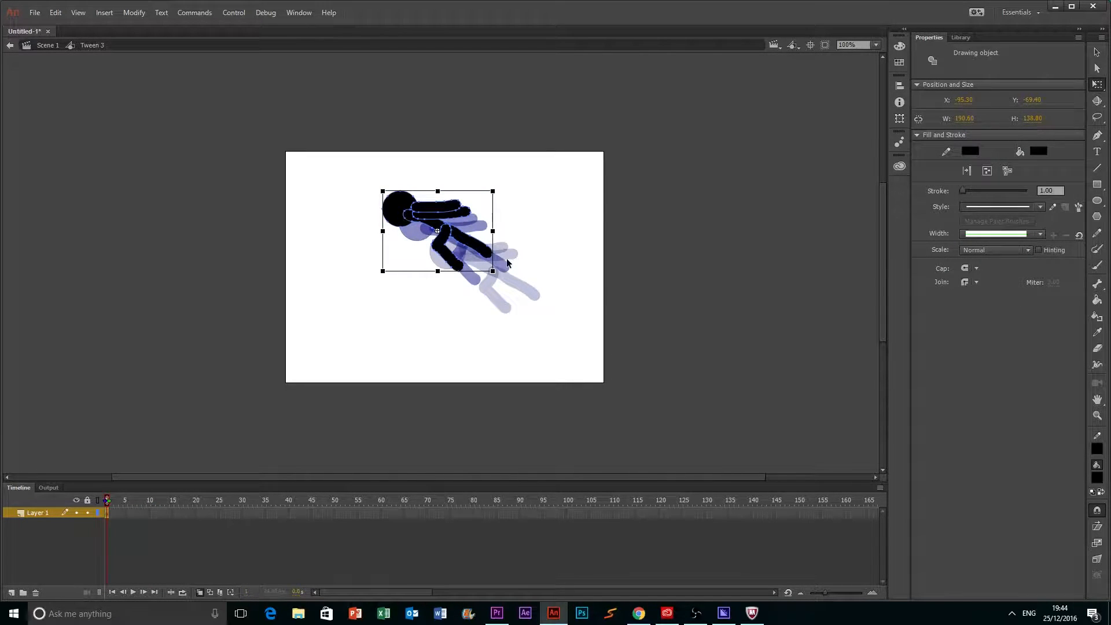
{"action": "left_click", "coordinate": [254, 421]}
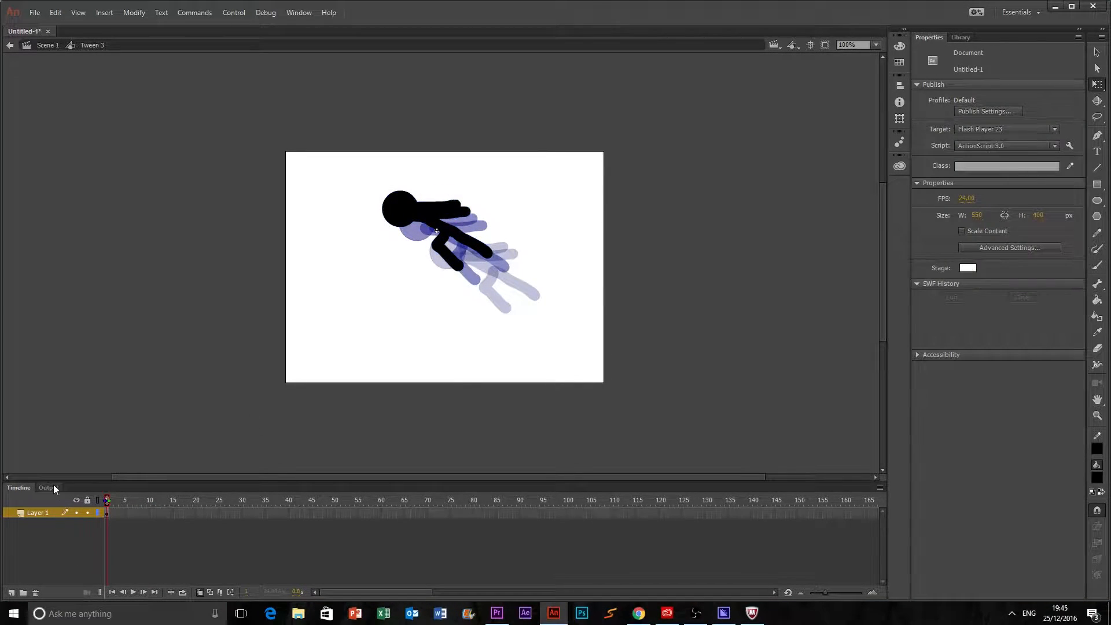
{"action": "left_click", "coordinate": [49, 46]}
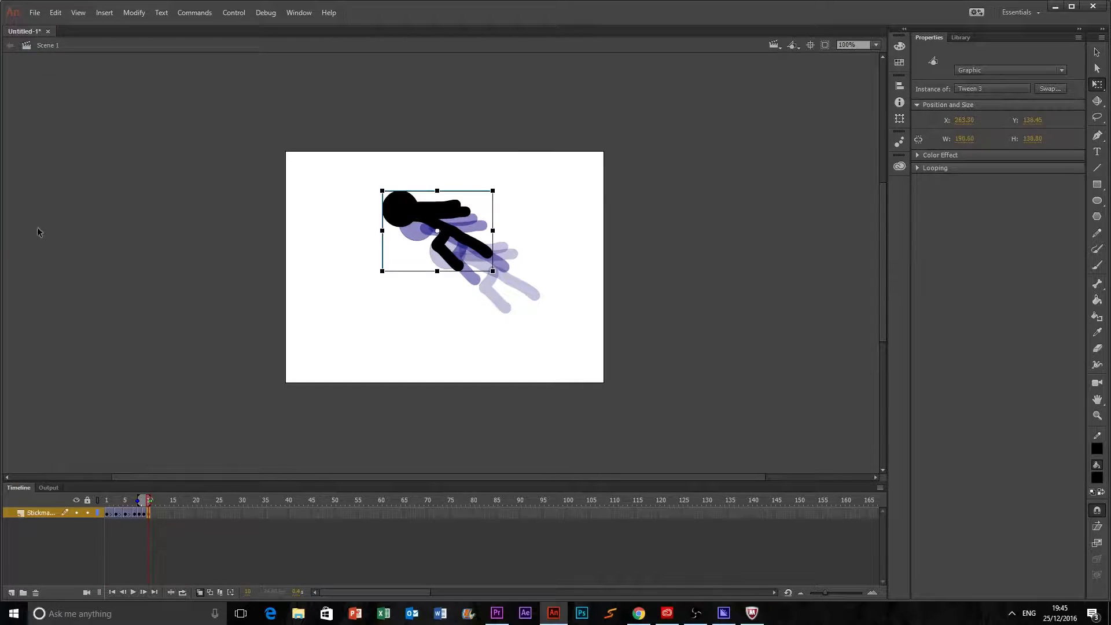
Remove the classic tween from frames 7 to 10.
{"action": "left_click", "coordinate": [192, 557]}
{"action": "left_click", "coordinate": [133, 513]}
{"action": "left_click", "coordinate": [147, 513]}
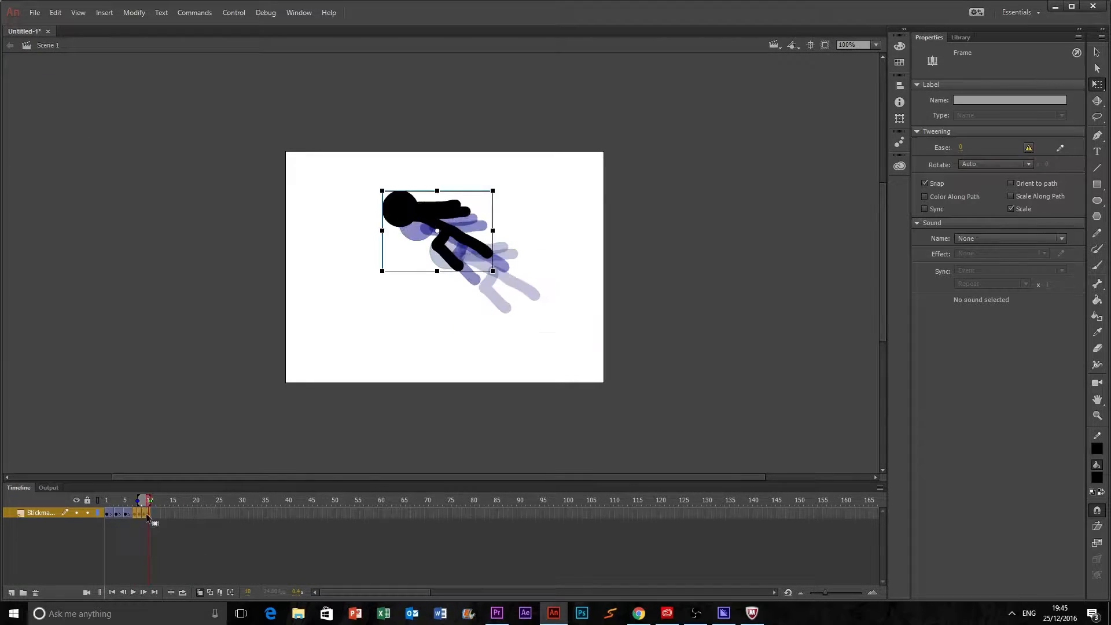
{"action": "right_click", "coordinate": [147, 513]}
{"action": "left_click", "coordinate": [190, 189]}
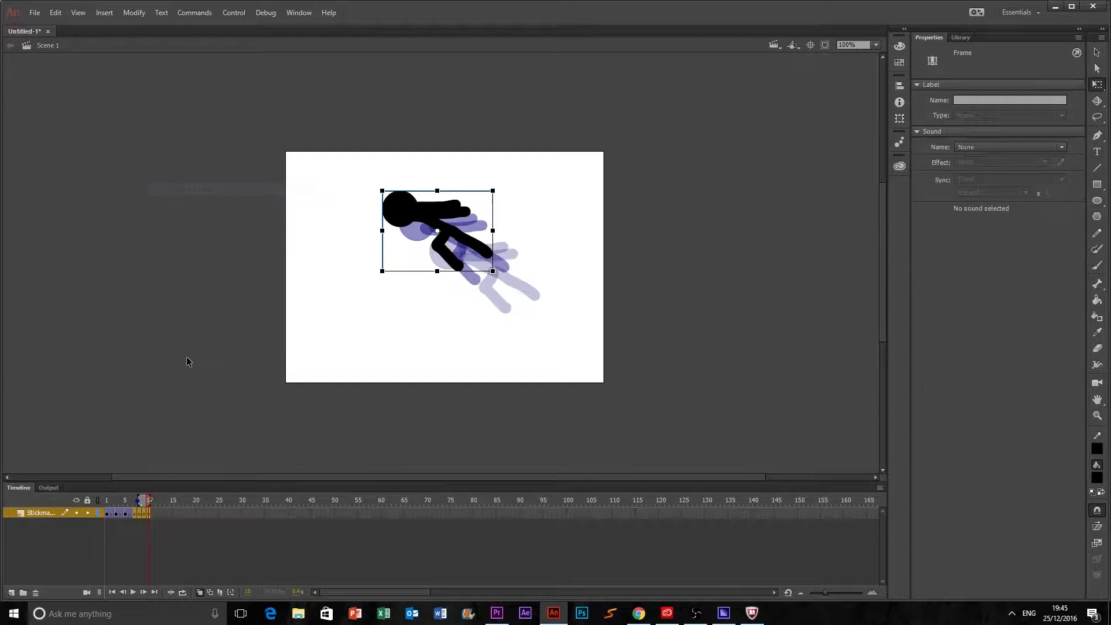
{"action": "left_click", "coordinate": [151, 566]}
{"action": "left_click", "coordinate": [467, 250]}
{"action": "double_click", "coordinate": [467, 246]}
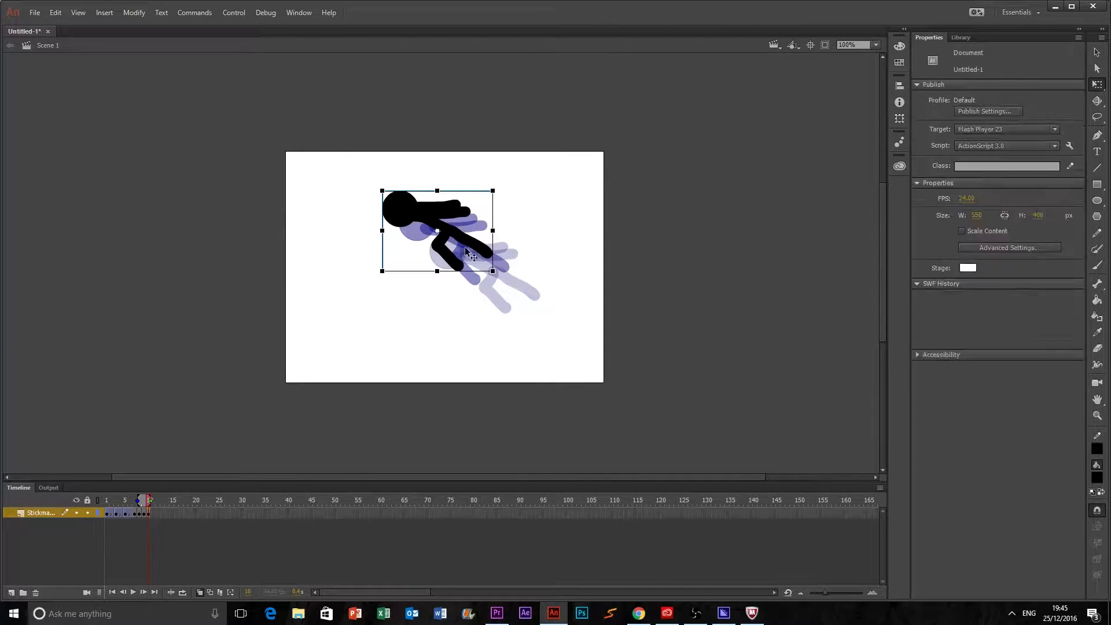
{"action": "left_click", "coordinate": [471, 248]}
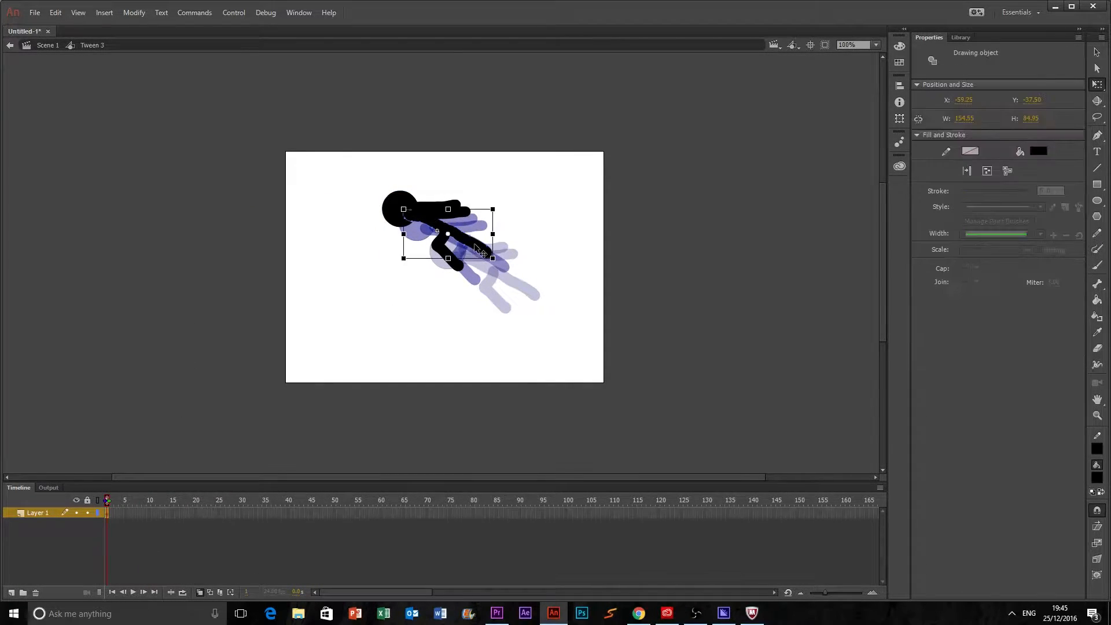
{"action": "left_click", "coordinate": [47, 45]}
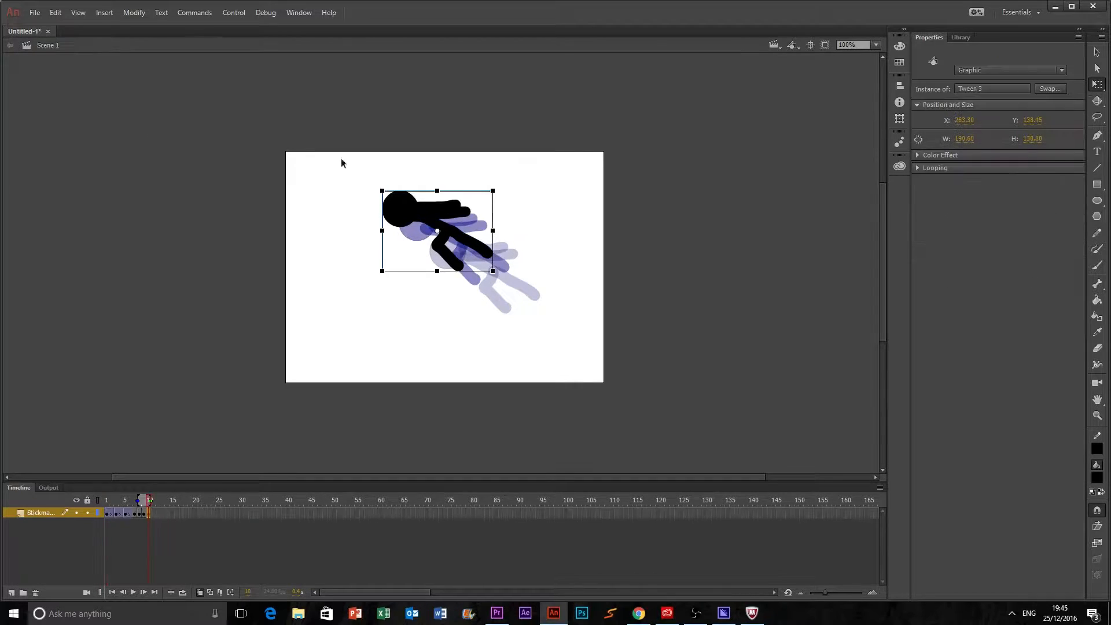
Try stripping the figure's symbol down to its head by deleting the body, legs and arms, and return to the scene.
{"action": "double_click", "coordinate": [475, 248]}
{"action": "left_click", "coordinate": [484, 280]}
{"action": "left_click", "coordinate": [481, 251]}
{"action": "key", "text": "Delete"}
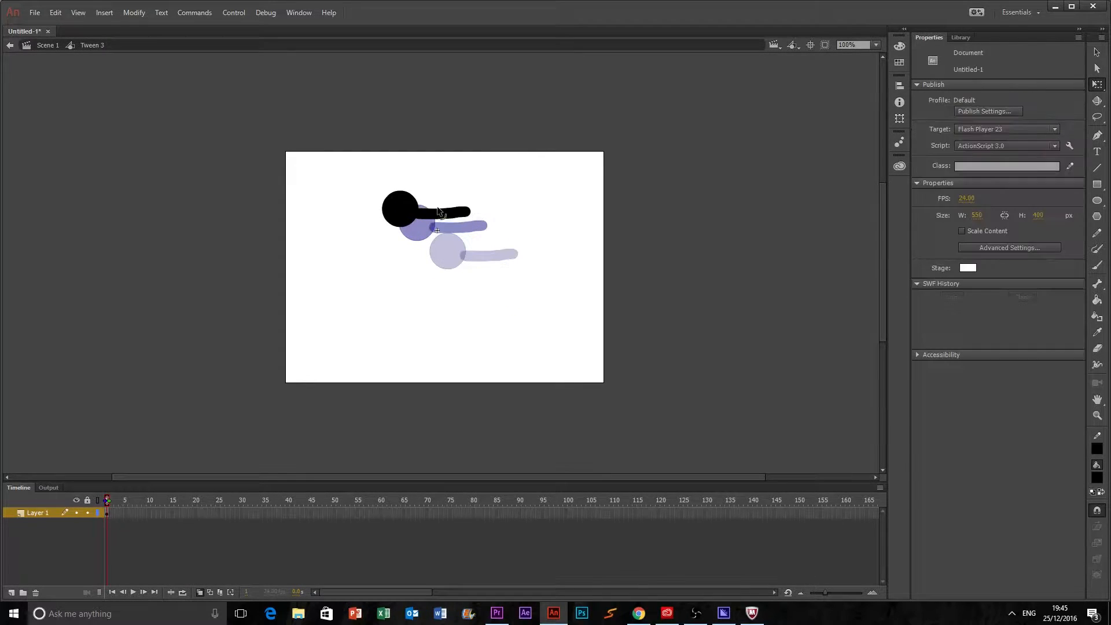
{"action": "key", "text": "Delete"}
{"action": "left_click", "coordinate": [43, 45]}
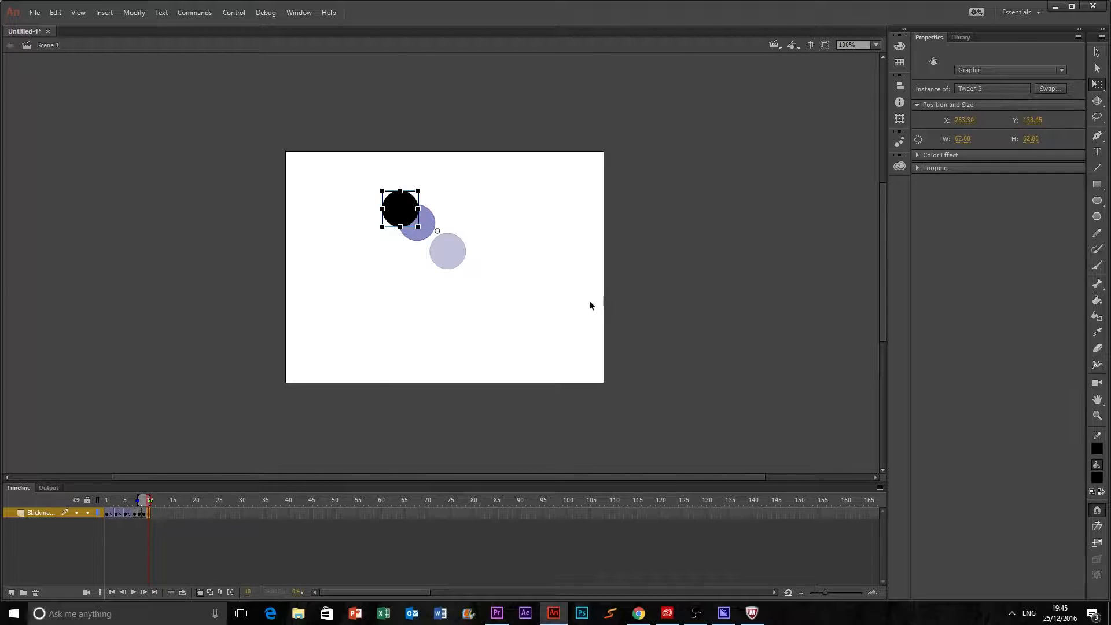
Undo the deletions inside the figure's symbol and return to the main scene with the figure selected.
{"action": "key", "text": "ctrl+e"}
{"action": "key", "text": "ctrl+z"}
{"action": "key", "text": "ctrl+z"}
{"action": "key", "text": "ctrl+z"}
{"action": "key", "text": "ctrl+z"}
{"action": "key", "text": "ctrl+z"}
{"action": "key", "text": "ctrl+z"}
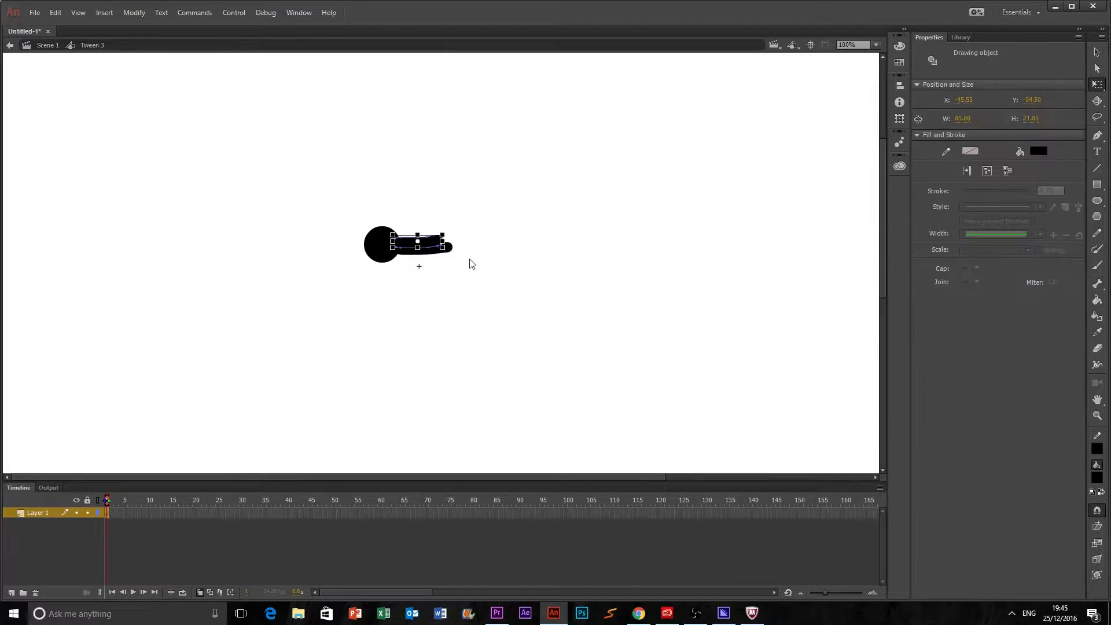
{"action": "left_click", "coordinate": [471, 263]}
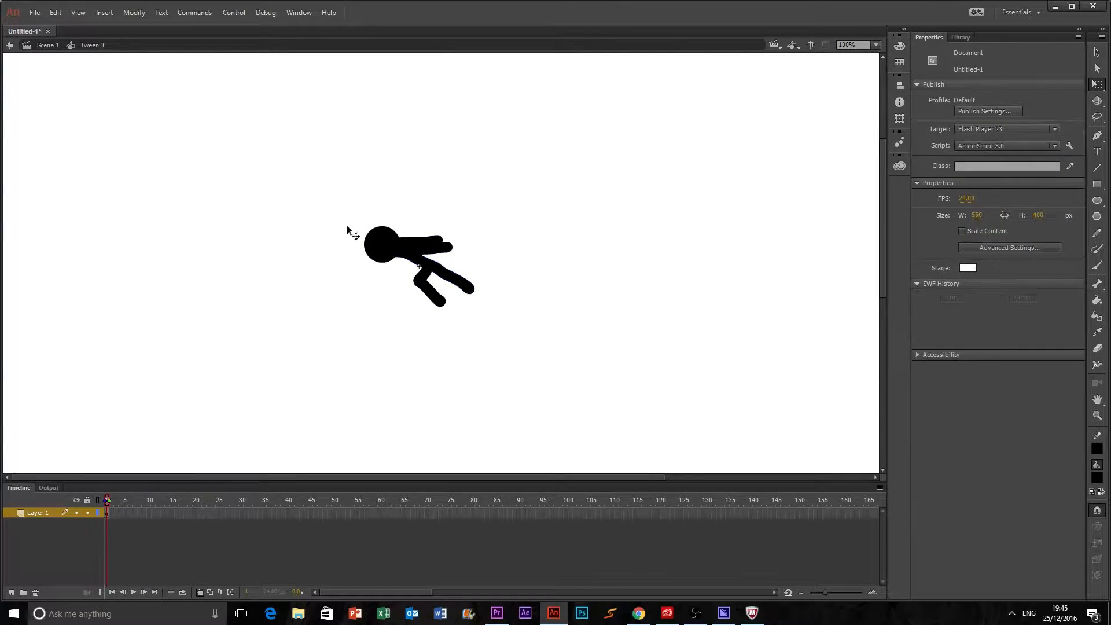
{"action": "left_click", "coordinate": [47, 45]}
{"action": "left_click", "coordinate": [658, 416]}
{"action": "left_click", "coordinate": [457, 233]}
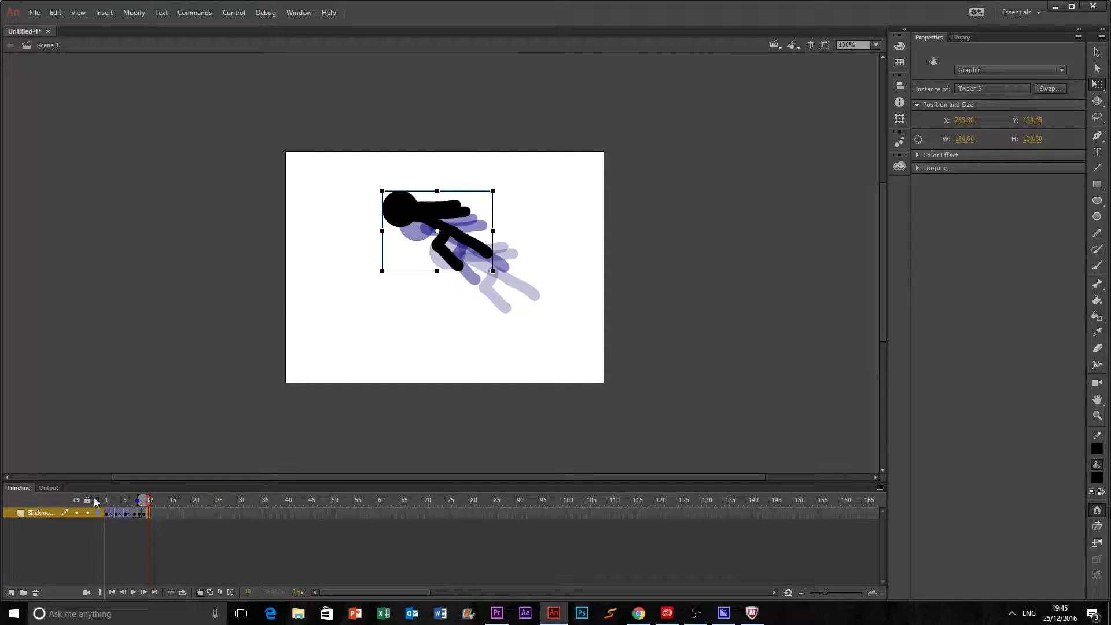
Remove the classic tween from frame 5 and select the figure there.
{"action": "mouse_move", "coordinate": [147, 501]}
{"action": "left_mouse_down"}
{"action": "mouse_move", "coordinate": [133, 501]}
{"action": "mouse_move", "coordinate": [148, 502]}
{"action": "left_mouse_up"}
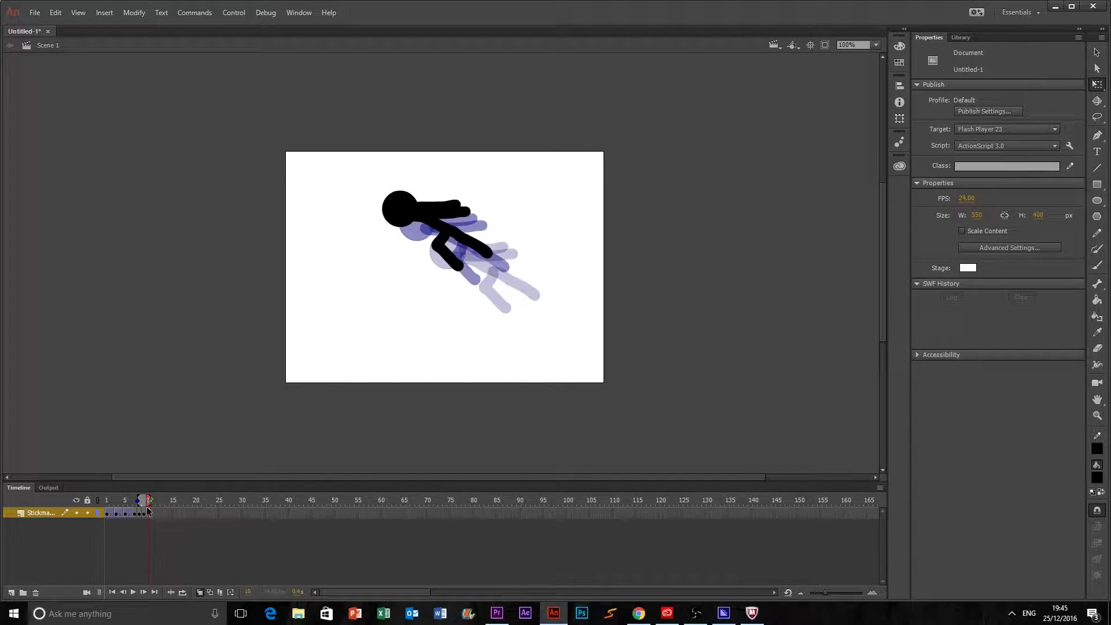
{"action": "right_click", "coordinate": [126, 513]}
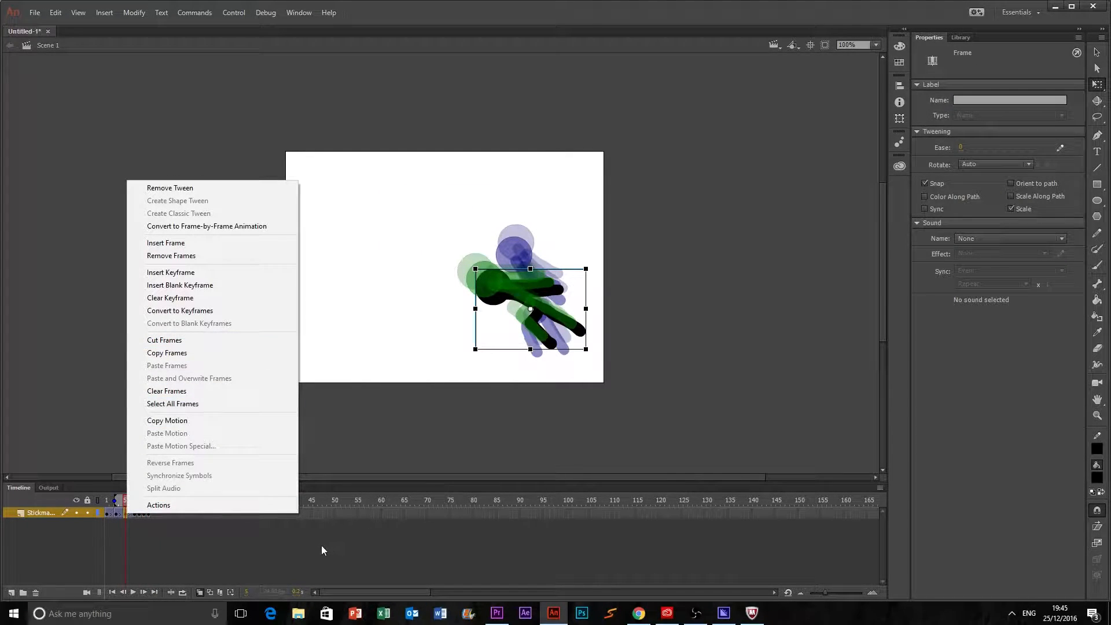
{"action": "left_click", "coordinate": [169, 187]}
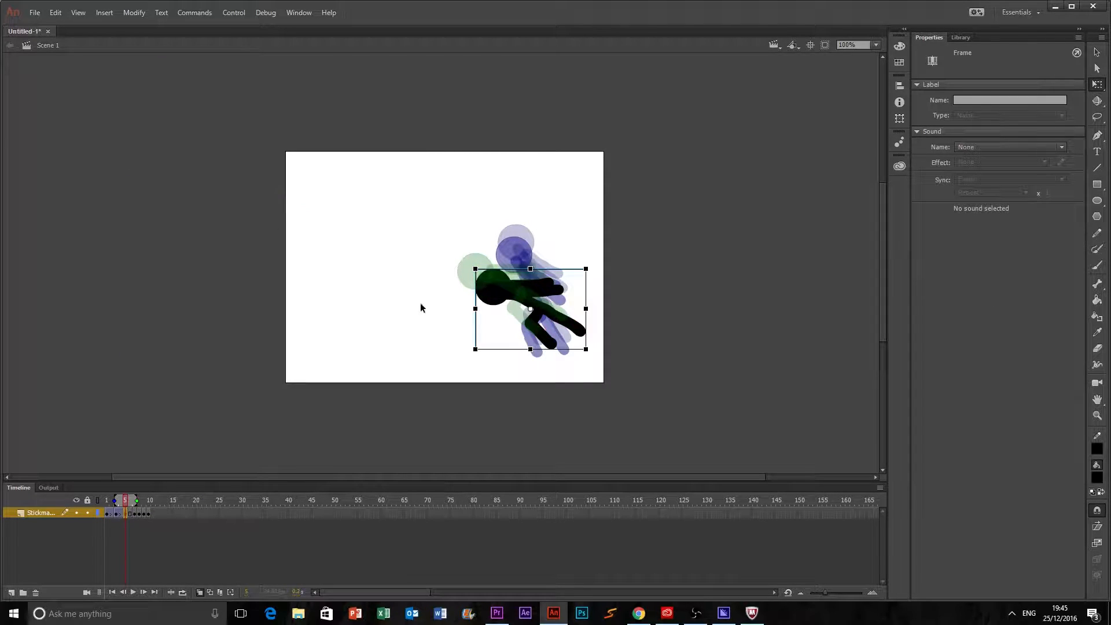
{"action": "left_click", "coordinate": [532, 330]}
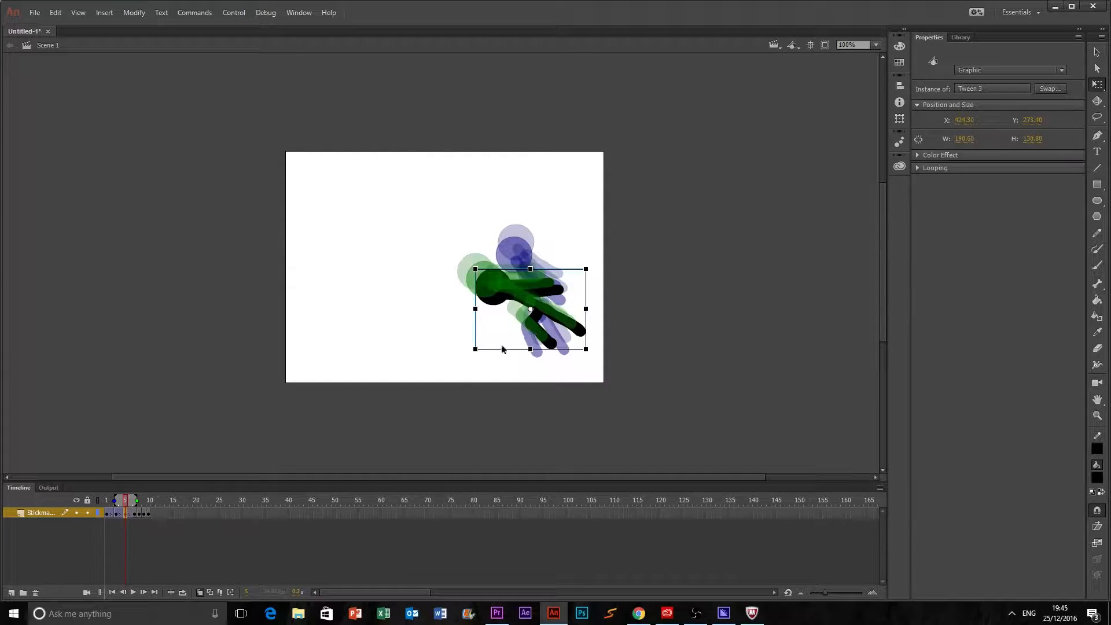
Break apart the figure's symbol instance on frame 10 and deselect it.
{"action": "left_click", "coordinate": [153, 511]}
{"action": "right_click", "coordinate": [436, 194]}
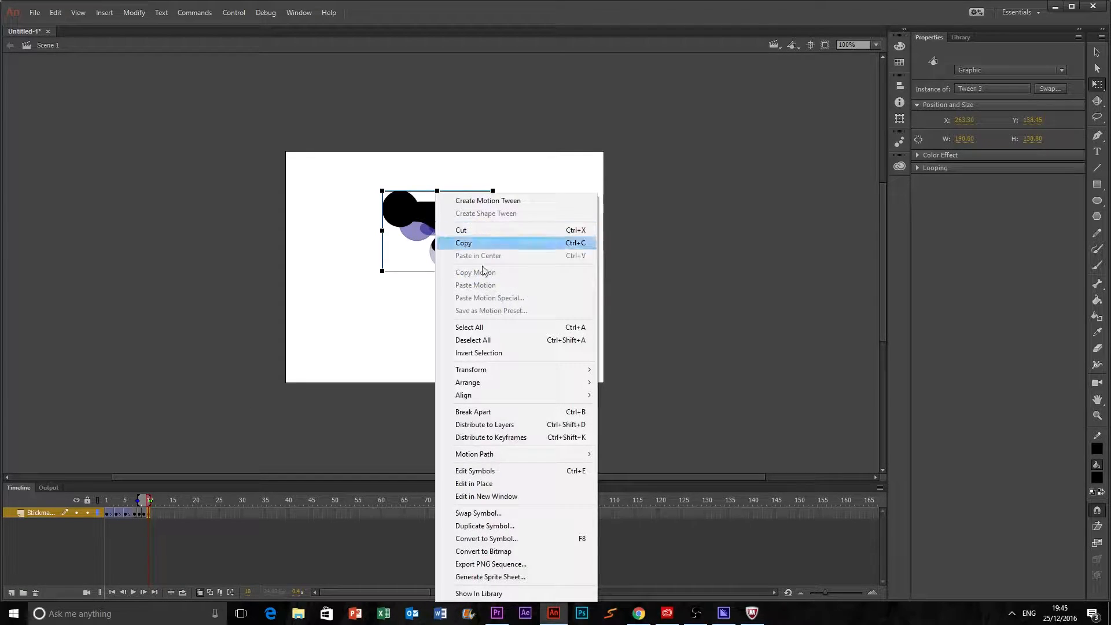
{"action": "left_click", "coordinate": [503, 411]}
{"action": "left_click", "coordinate": [471, 379]}
{"action": "left_click", "coordinate": [443, 236]}
{"action": "left_click", "coordinate": [473, 239]}
{"action": "left_click", "coordinate": [466, 457]}
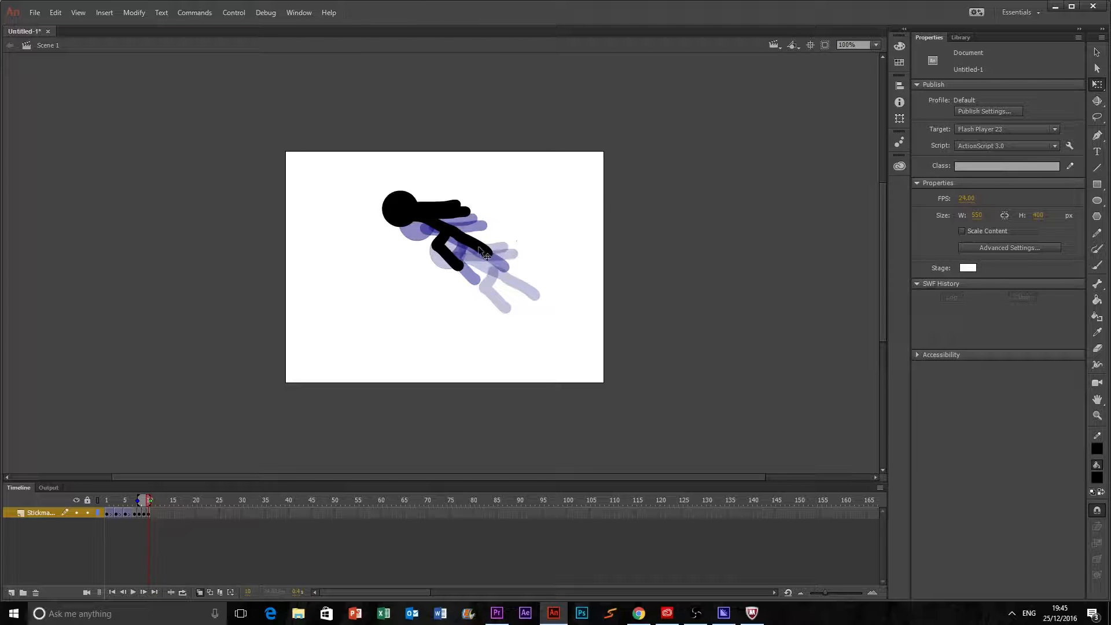
Delete the legs, arms and body of the figure on frame 10, keeping only the head.
{"action": "left_click", "coordinate": [480, 248]}
{"action": "key", "text": "Delete"}
{"action": "left_click", "coordinate": [448, 255]}
{"action": "key", "text": "Delete"}
{"action": "left_click", "coordinate": [457, 213]}
{"action": "key", "text": "Delete"}
{"action": "left_click", "coordinate": [452, 207]}
{"action": "key", "text": "Delete"}
Paint a new body on frame 10 with the Brush tool, with a bent leg and limbs trailing behind the head.
{"action": "left_click", "coordinate": [1097, 265]}
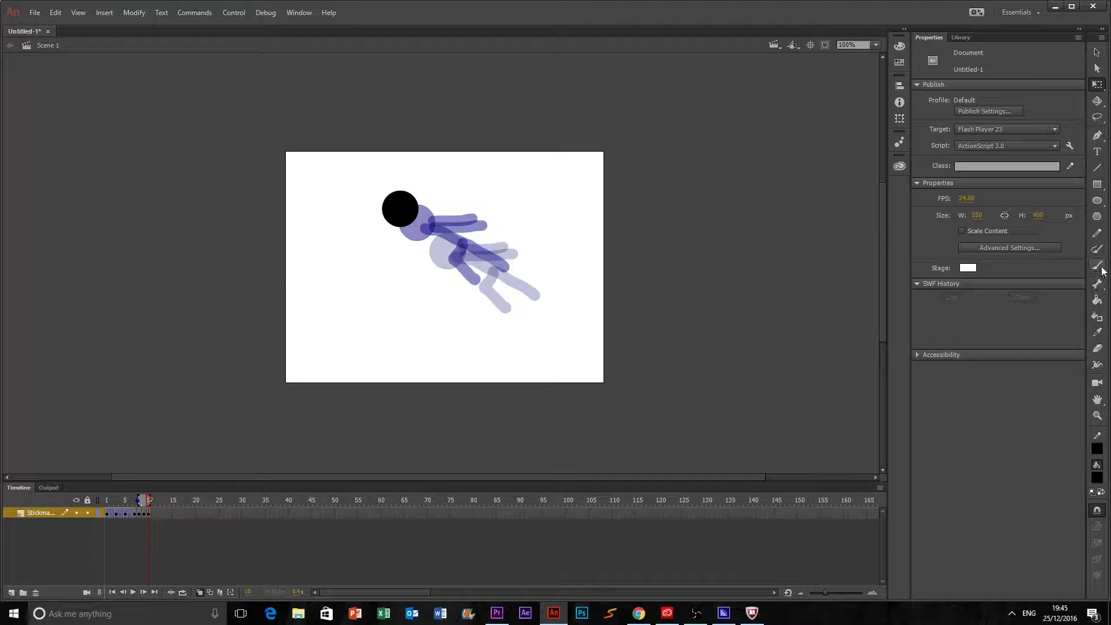
{"action": "mouse_move", "coordinate": [410, 216]}
{"action": "left_mouse_down"}
{"action": "mouse_move", "coordinate": [476, 227]}
{"action": "mouse_move", "coordinate": [443, 221]}
{"action": "mouse_move", "coordinate": [418, 233]}
{"action": "mouse_move", "coordinate": [444, 248]}
{"action": "left_mouse_up"}
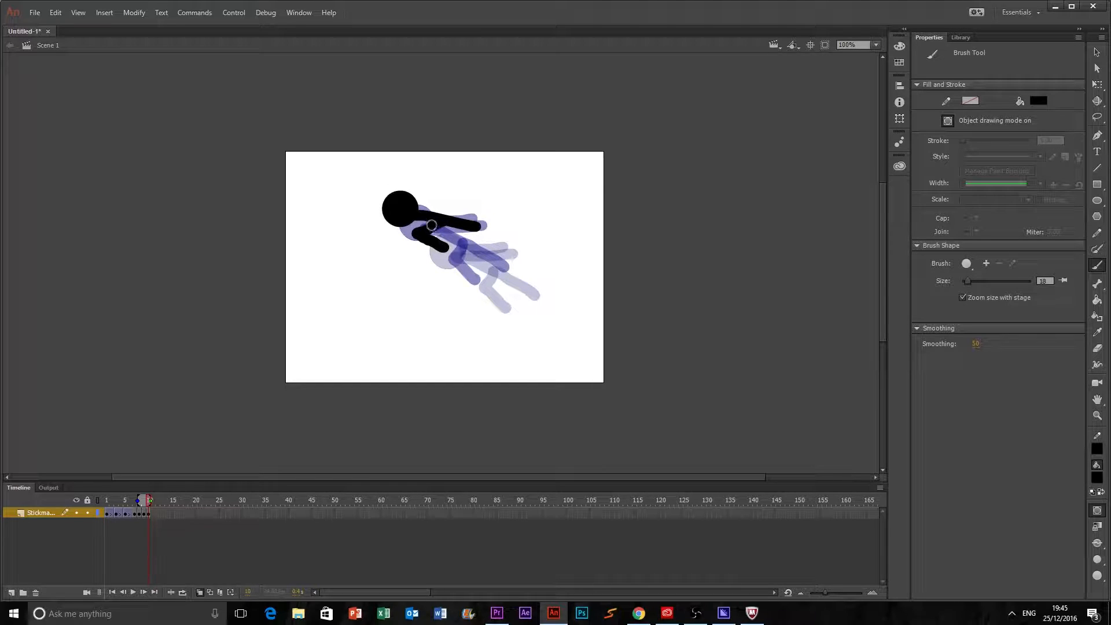
{"action": "mouse_move", "coordinate": [412, 213]}
{"action": "left_mouse_down"}
{"action": "mouse_move", "coordinate": [443, 211]}
{"action": "mouse_move", "coordinate": [416, 205]}
{"action": "mouse_move", "coordinate": [463, 207]}
{"action": "left_mouse_up"}
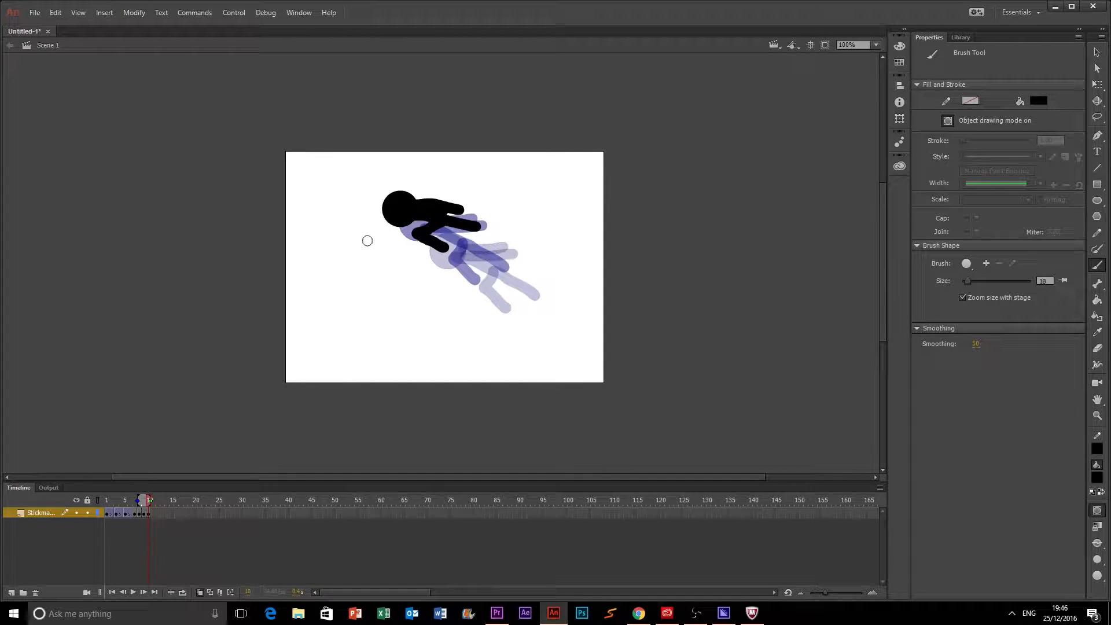
Insert a keyframe on frame 11 and delete the copied body, legs and arms, keeping the head.
{"action": "left_click", "coordinate": [152, 513]}
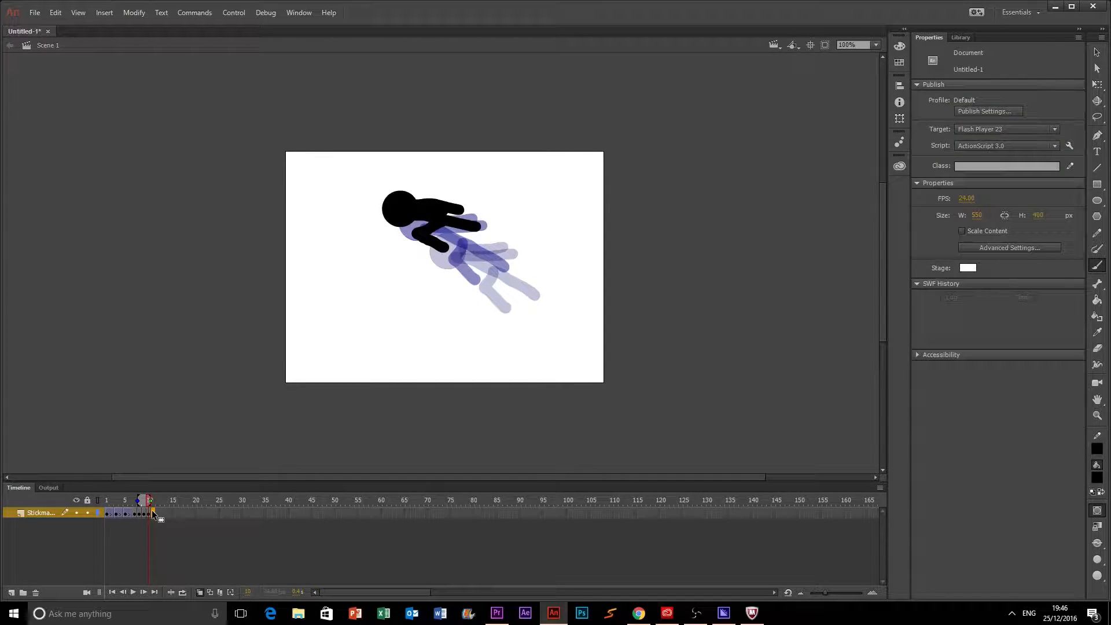
{"action": "left_click", "coordinate": [153, 513]}
{"action": "key", "text": "v"}
{"action": "left_click", "coordinate": [438, 237]}
{"action": "key", "text": "Delete"}
{"action": "left_click", "coordinate": [432, 217]}
{"action": "key", "text": "Delete"}
{"action": "left_click", "coordinate": [432, 214]}
{"action": "key", "text": "Delete"}
{"action": "left_click", "coordinate": [431, 207]}
{"action": "key", "text": "Delete"}
Move the head to about X 120, Y 100 and paint a diving body with bent legs and one arm reaching forward.
{"action": "left_click_drag", "start_coordinate": [400, 215], "coordinate": [376, 239]}
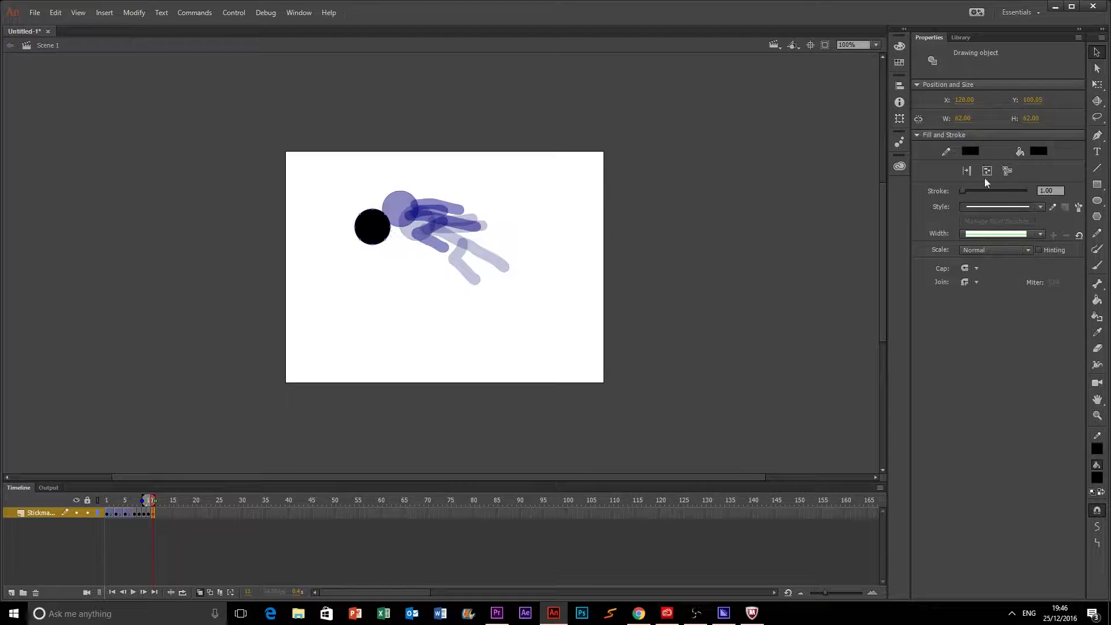
{"action": "left_click", "coordinate": [1096, 265]}
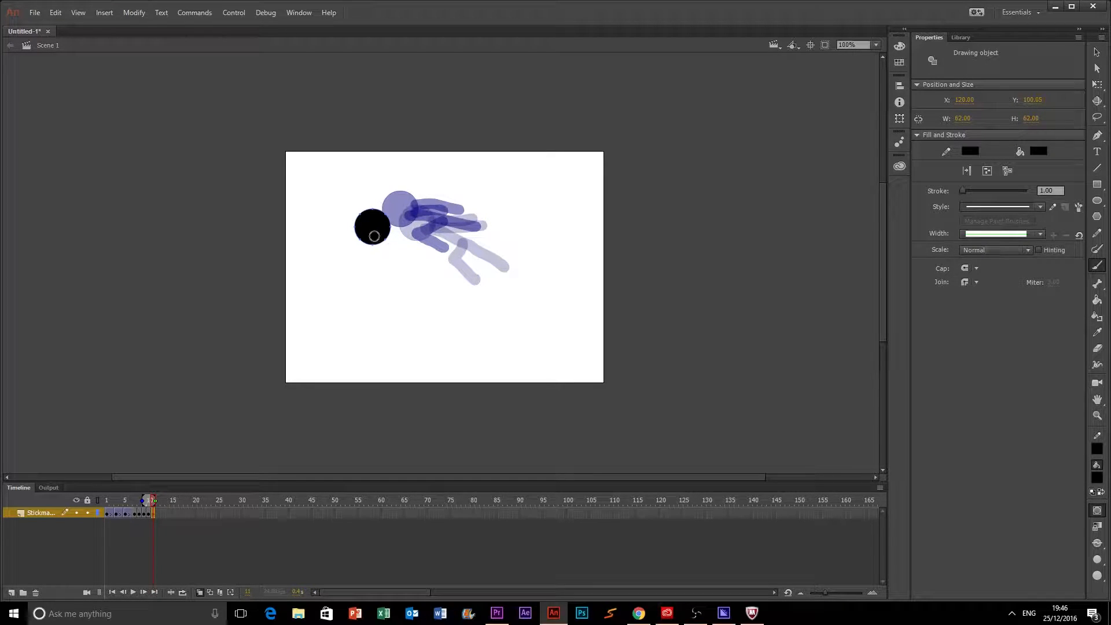
{"action": "mouse_move", "coordinate": [375, 236]}
{"action": "left_mouse_down"}
{"action": "mouse_move", "coordinate": [428, 259]}
{"action": "mouse_move", "coordinate": [373, 255]}
{"action": "mouse_move", "coordinate": [400, 281]}
{"action": "left_mouse_up"}
{"action": "left_click_drag", "start_coordinate": [384, 239], "coordinate": [322, 264]}
{"action": "key", "text": "ctrl+z"}
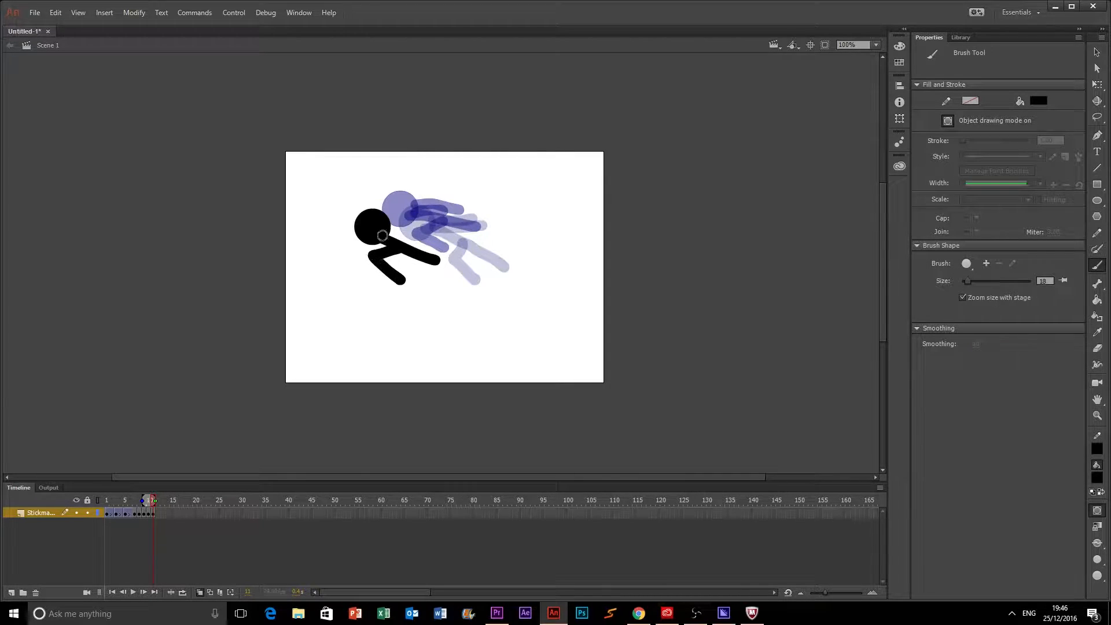
{"action": "mouse_move", "coordinate": [381, 239]}
{"action": "left_mouse_down"}
{"action": "mouse_move", "coordinate": [339, 262]}
{"action": "mouse_move", "coordinate": [397, 238]}
{"action": "mouse_move", "coordinate": [427, 248]}
{"action": "left_mouse_up"}
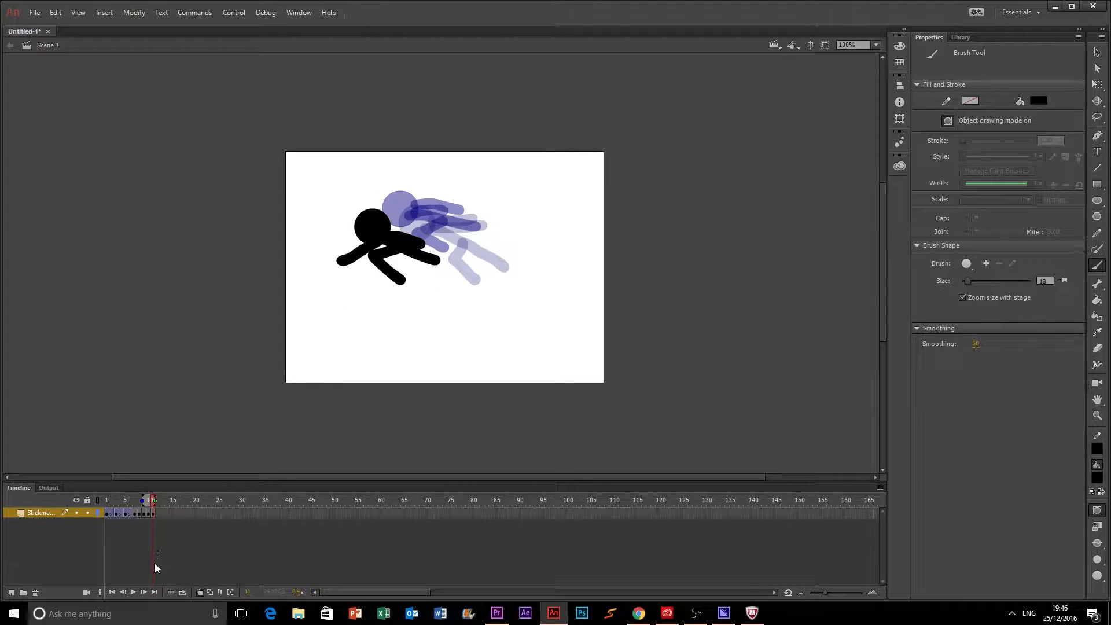
Play the animation back, insert a keyframe on frame 14 of the figure's layer and deselect the figure.
{"action": "left_click", "coordinate": [134, 592]}
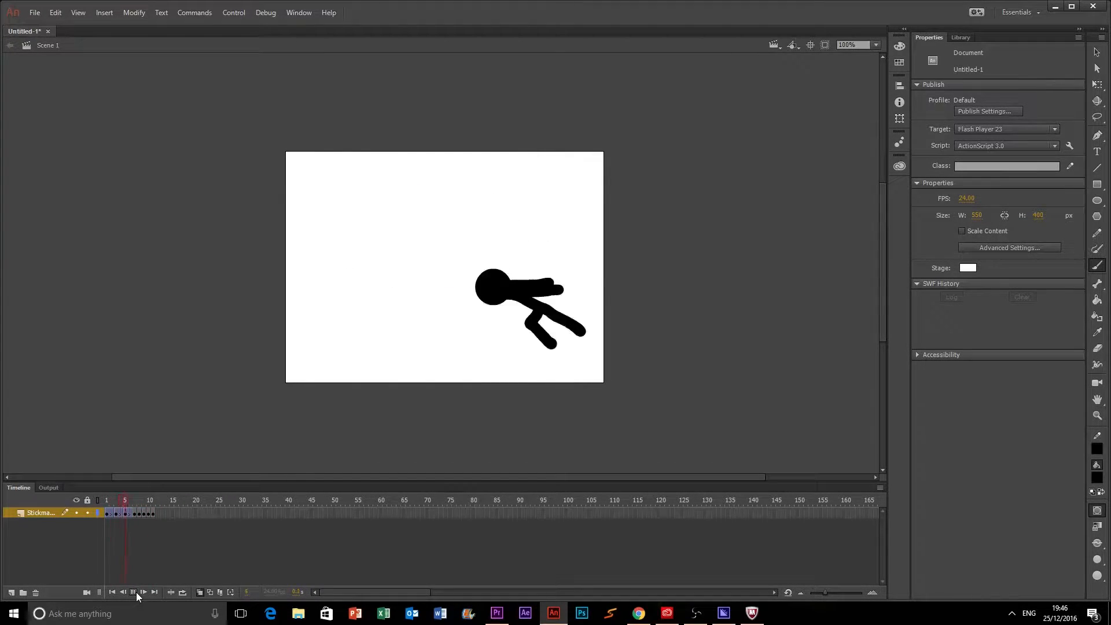
{"action": "left_click", "coordinate": [152, 513]}
{"action": "left_click_drag", "start_coordinate": [151, 513], "coordinate": [168, 515]}
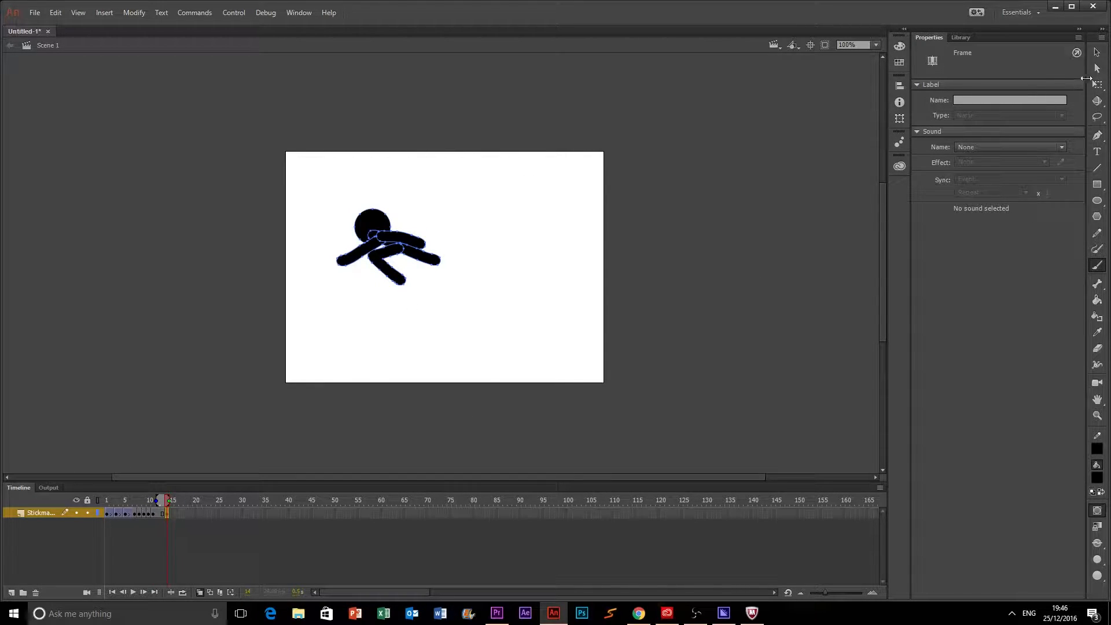
{"action": "key", "text": "v"}
{"action": "left_click", "coordinate": [444, 378]}
Delete the legs and arms of the figure on frame 14, keeping only the head.
{"action": "left_click", "coordinate": [401, 278]}
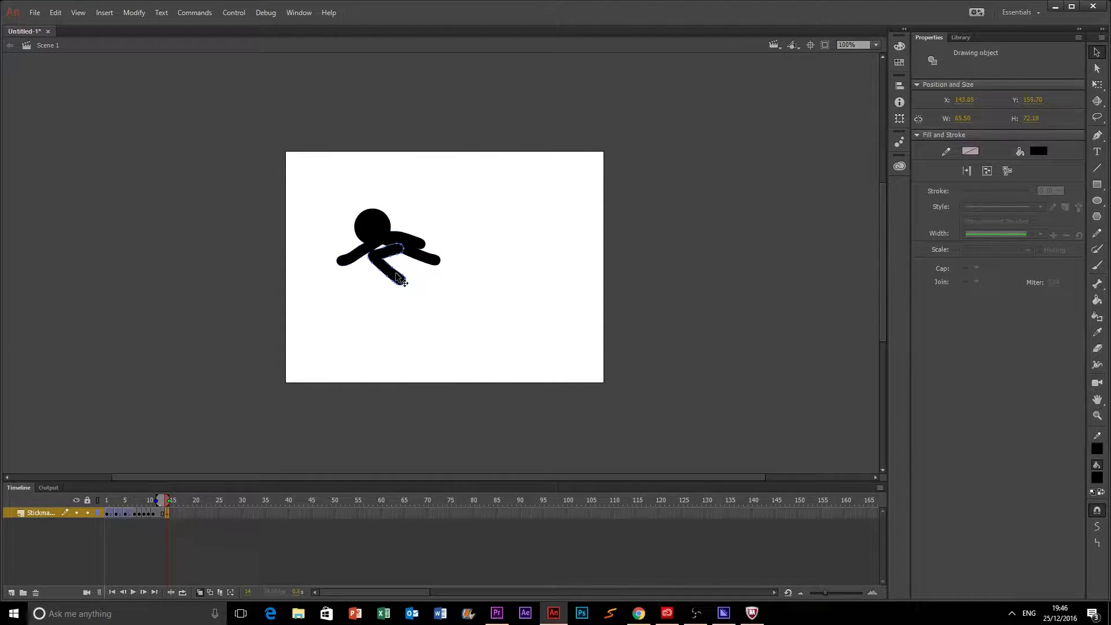
{"action": "key", "text": "Delete"}
{"action": "left_click", "coordinate": [425, 257]}
{"action": "key", "text": "Delete"}
{"action": "left_click", "coordinate": [407, 241]}
{"action": "key", "text": "Delete"}
{"action": "left_click", "coordinate": [369, 245]}
{"action": "key", "text": "Delete"}
Shift the head down and slightly back on frame 14 and paint a falling body with arms and bent legs, redrawing unsatisfactory strokes.
{"action": "mouse_move", "coordinate": [370, 221]}
{"action": "left_mouse_down"}
{"action": "mouse_move", "coordinate": [391, 271]}
{"action": "mouse_move", "coordinate": [383, 288]}
{"action": "mouse_move", "coordinate": [427, 268]}
{"action": "mouse_move", "coordinate": [402, 300]}
{"action": "mouse_move", "coordinate": [407, 316]}
{"action": "mouse_move", "coordinate": [436, 306]}
{"action": "left_mouse_up"}
{"action": "key", "text": "b"}
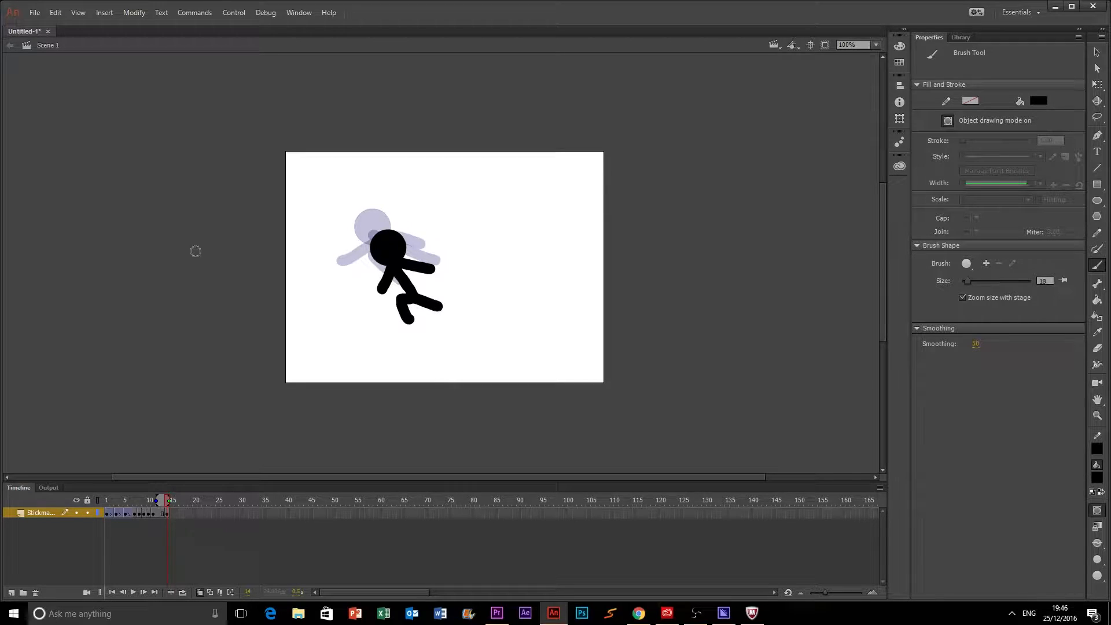
{"action": "key", "text": "ctrl+z"}
{"action": "left_click_drag", "start_coordinate": [392, 260], "coordinate": [432, 296]}
{"action": "key", "text": "ctrl+z"}
{"action": "mouse_move", "coordinate": [395, 264]}
{"action": "left_mouse_down"}
{"action": "mouse_move", "coordinate": [438, 303]}
{"action": "mouse_move", "coordinate": [406, 299]}
{"action": "mouse_move", "coordinate": [431, 318]}
{"action": "left_mouse_up"}
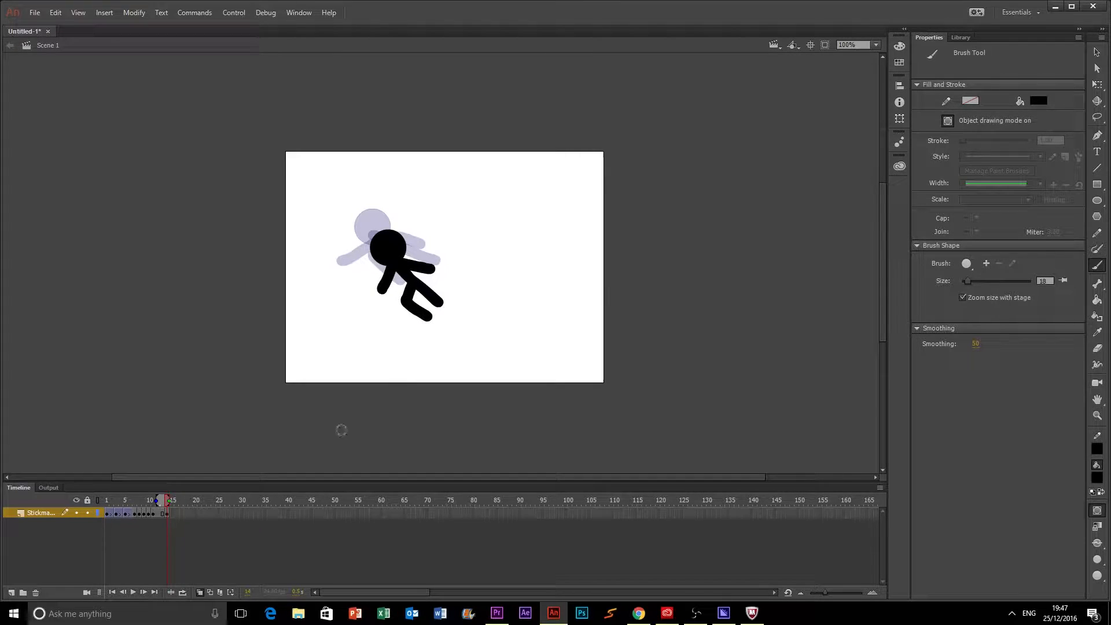
Insert a keyframe on frame 15 of the figure's layer and deselect the figure.
{"action": "left_click", "coordinate": [172, 513]}
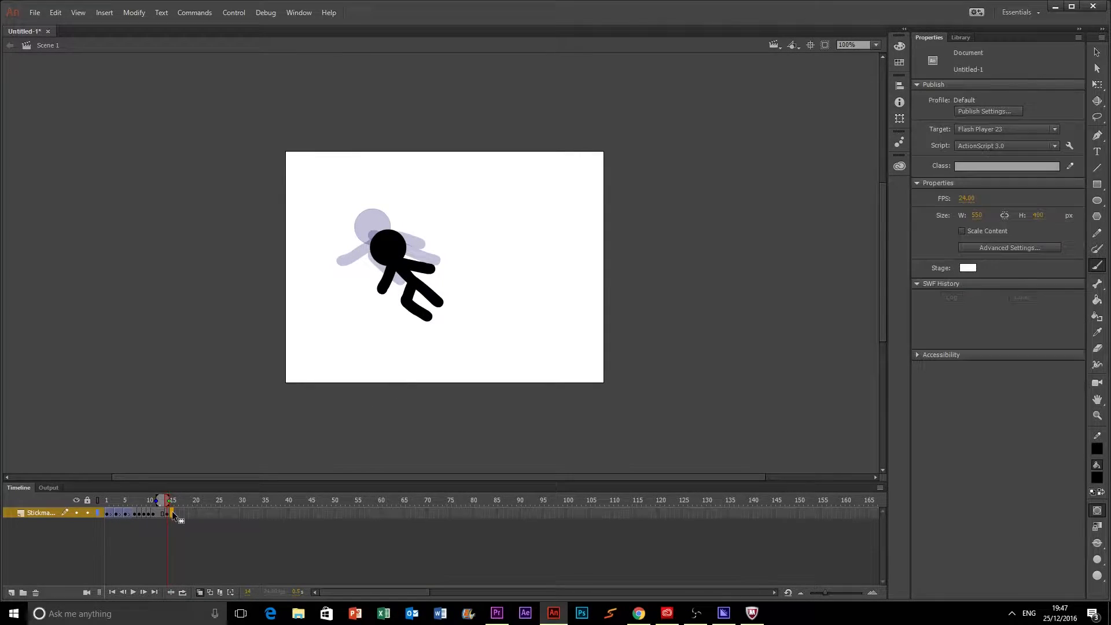
{"action": "left_click", "coordinate": [1097, 52]}
{"action": "left_click", "coordinate": [581, 296]}
Delete the limbs and body on frame 15 and move the remaining head slightly down and back.
{"action": "left_click", "coordinate": [418, 313]}
{"action": "key", "text": "Delete"}
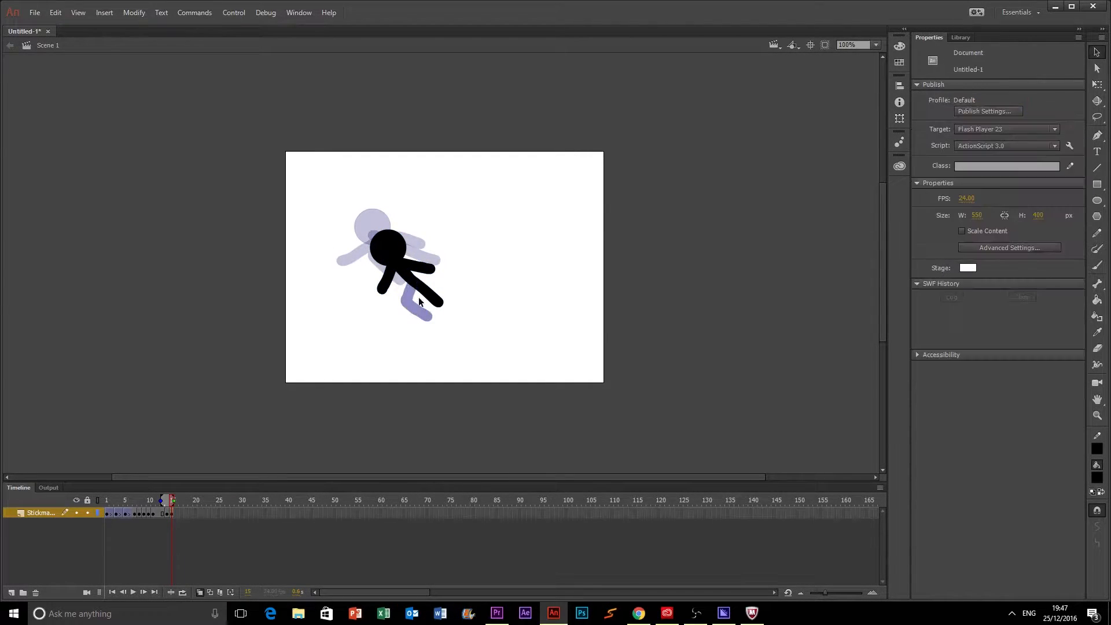
{"action": "left_click", "coordinate": [426, 292]}
{"action": "key", "text": "Delete"}
{"action": "left_click", "coordinate": [385, 282]}
{"action": "key", "text": "Delete"}
{"action": "left_click", "coordinate": [424, 267]}
{"action": "key", "text": "Delete"}
{"action": "left_click_drag", "start_coordinate": [394, 256], "coordinate": [405, 269]}
Return to frame 1 and add a new layer placed below the stick figure's layer.
{"action": "left_click", "coordinate": [107, 500]}
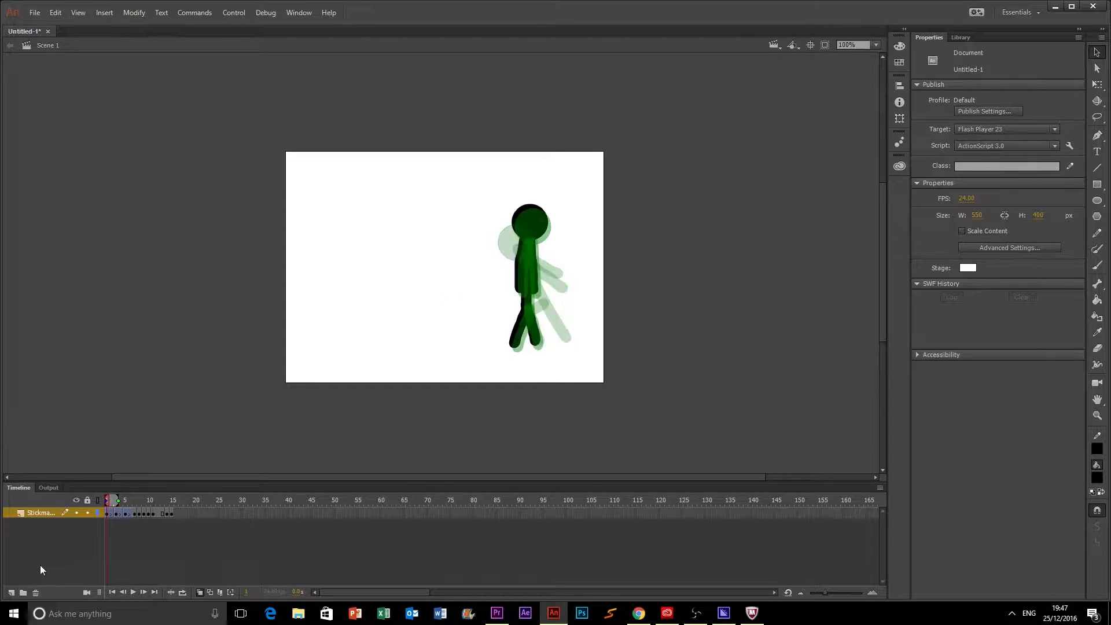
{"action": "left_click", "coordinate": [10, 593]}
{"action": "left_click_drag", "start_coordinate": [36, 512], "coordinate": [40, 530]}
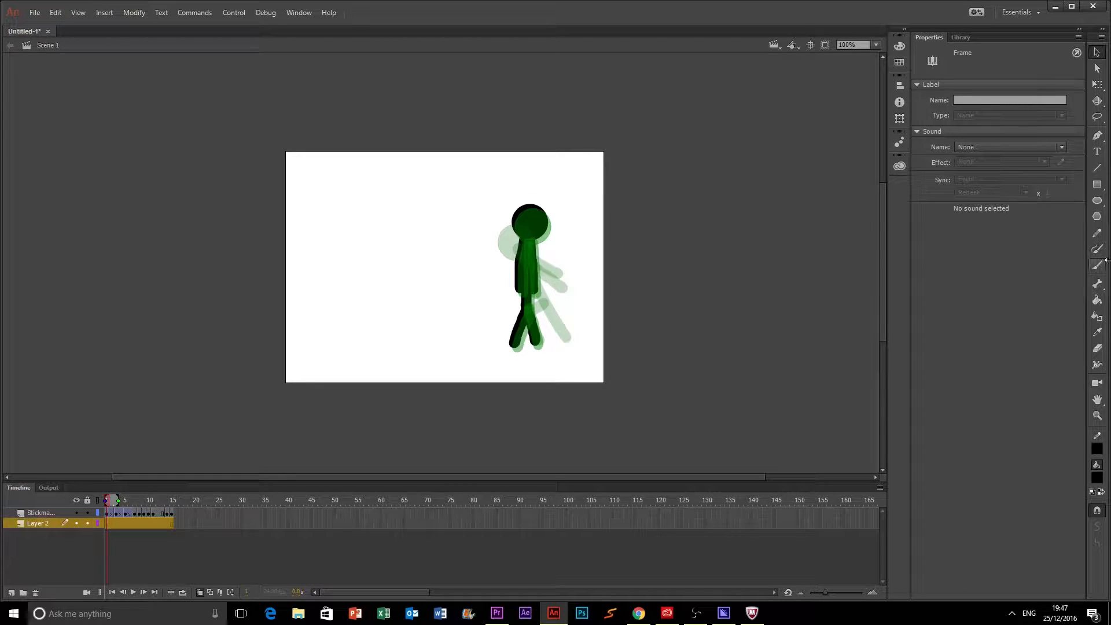
Draw a long horizontal ground line at foot level on Layer 2 with the Line tool, replacing a short first attempt.
{"action": "left_click", "coordinate": [1098, 167]}
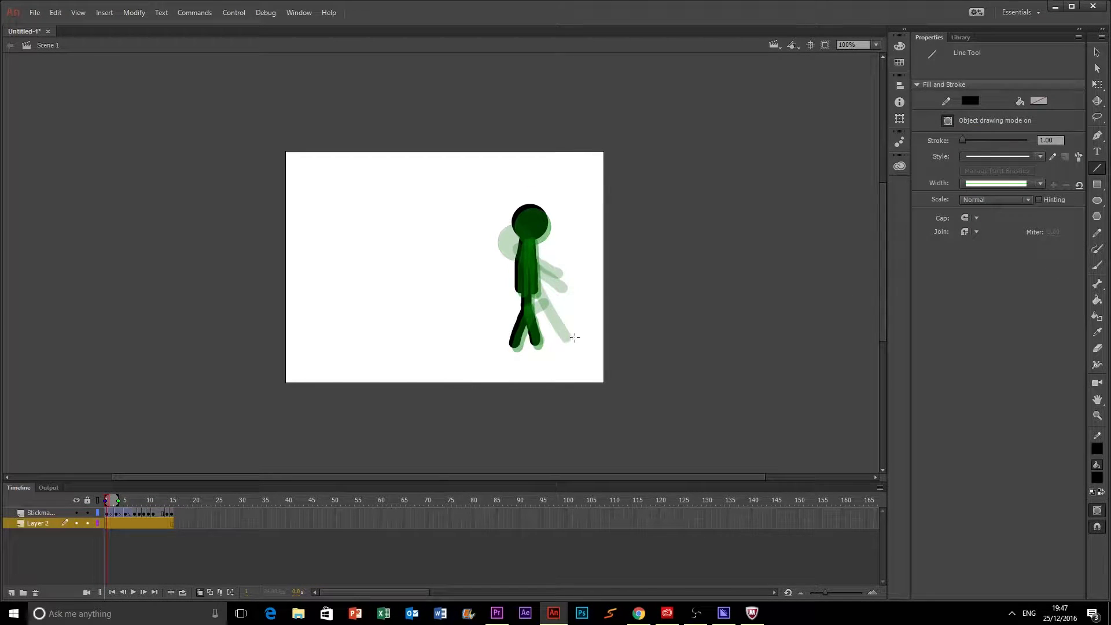
{"action": "left_click_drag", "start_coordinate": [538, 344], "coordinate": [496, 343]}
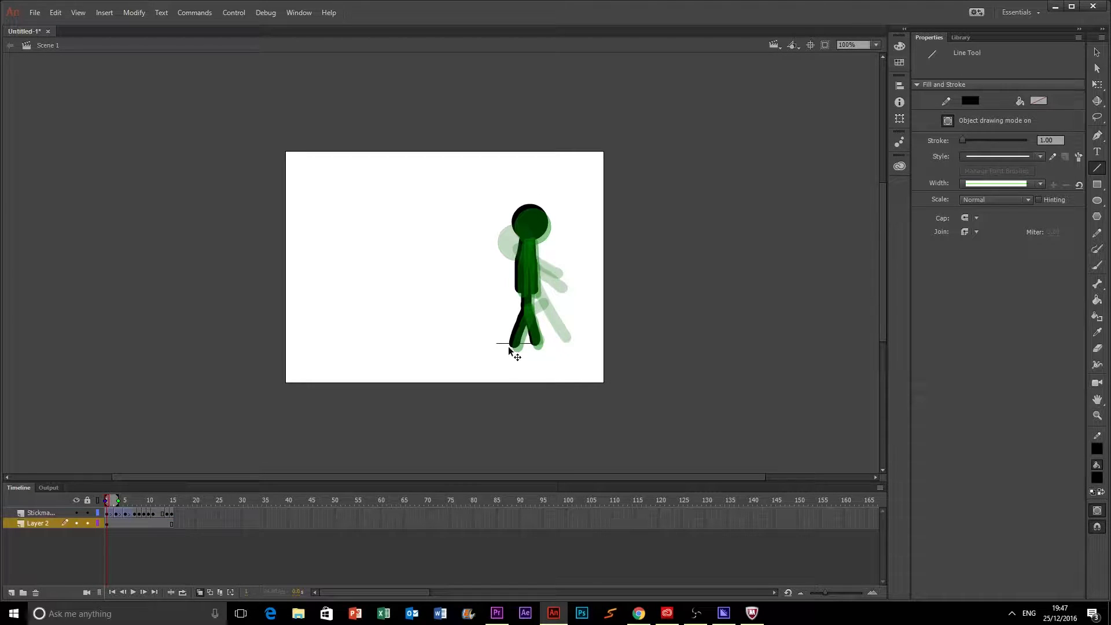
{"action": "key", "text": "ctrl+z"}
{"action": "left_click_drag", "start_coordinate": [520, 345], "coordinate": [294, 344]}
{"action": "left_click", "coordinate": [108, 500]}
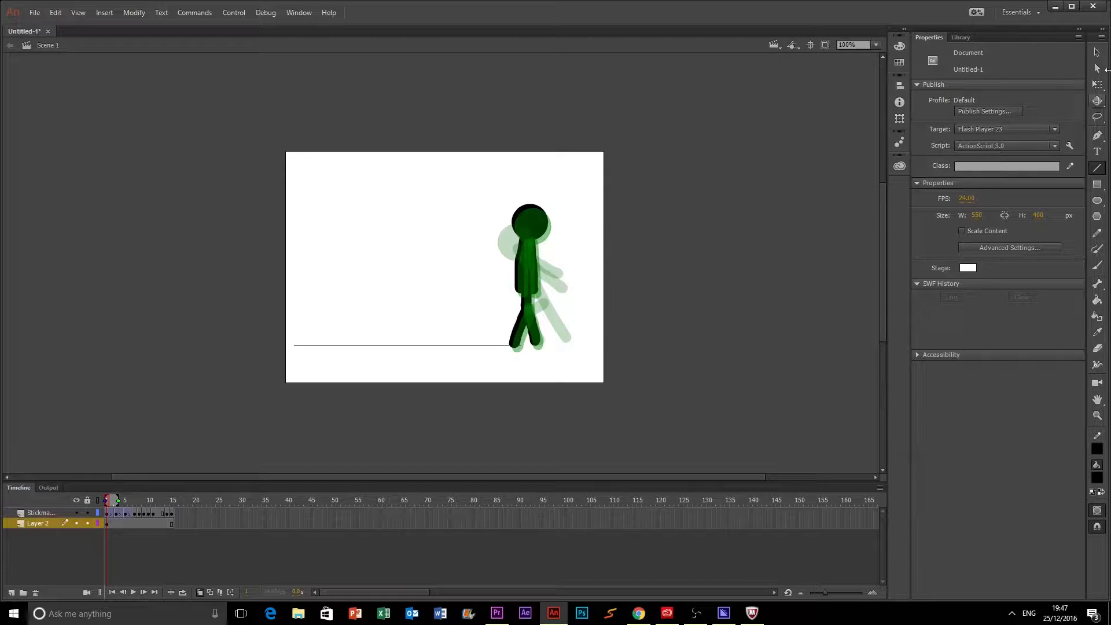
{"action": "left_click", "coordinate": [1097, 53]}
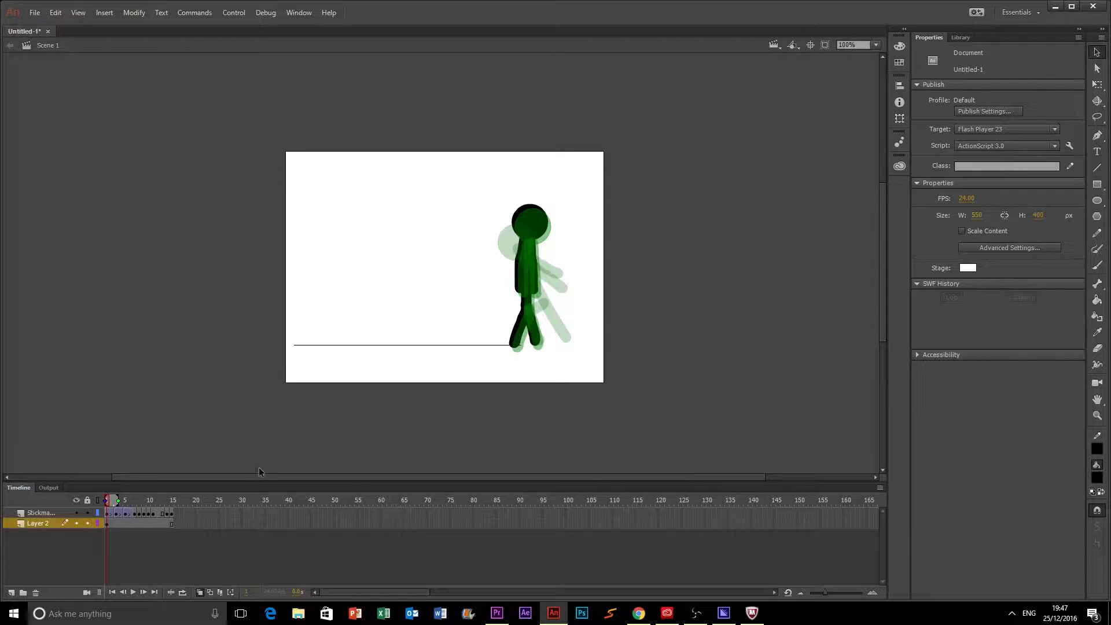
Scrub to frame 15 of the figure's layer and paint a crouching body with the feet landing on the ground line.
{"action": "left_click", "coordinate": [110, 501]}
{"action": "left_click_drag", "start_coordinate": [116, 506], "coordinate": [165, 504]}
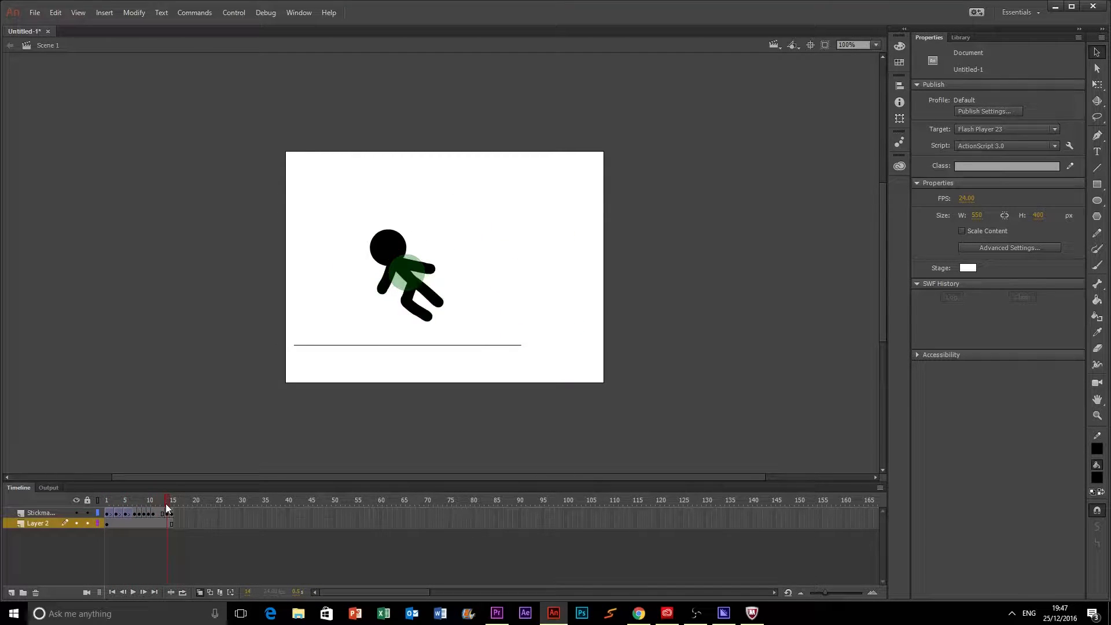
{"action": "left_click", "coordinate": [172, 513]}
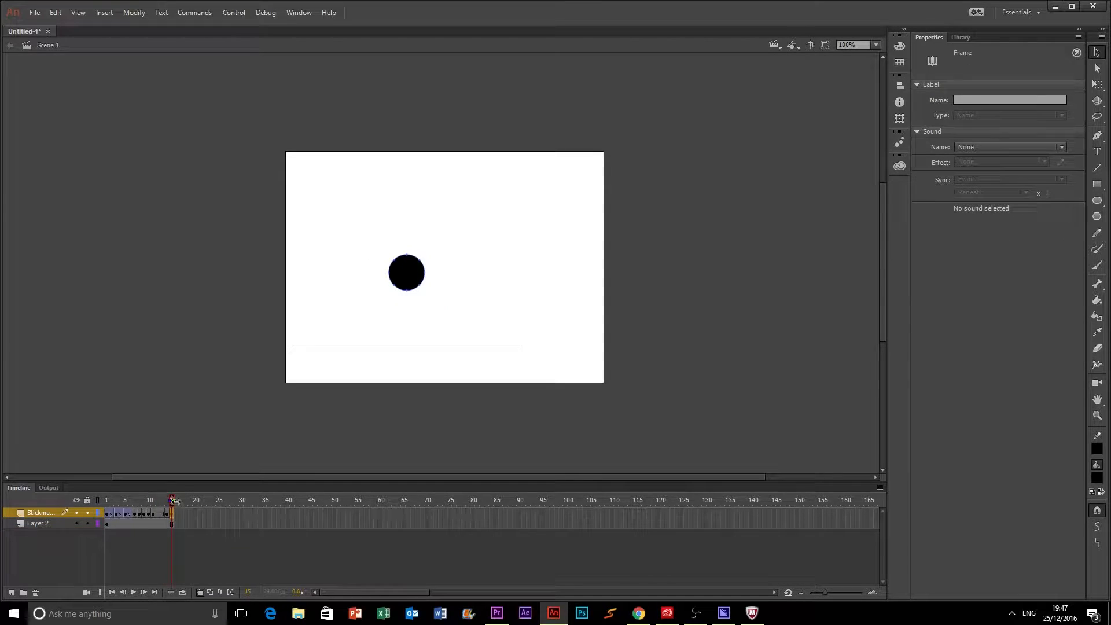
{"action": "left_click", "coordinate": [1100, 266]}
{"action": "mouse_move", "coordinate": [410, 280]}
{"action": "left_mouse_down"}
{"action": "mouse_move", "coordinate": [449, 346]}
{"action": "mouse_move", "coordinate": [428, 318]}
{"action": "mouse_move", "coordinate": [413, 323]}
{"action": "mouse_move", "coordinate": [426, 343]}
{"action": "left_mouse_up"}
{"action": "mouse_move", "coordinate": [419, 287]}
{"action": "left_mouse_down"}
{"action": "mouse_move", "coordinate": [452, 320]}
{"action": "mouse_move", "coordinate": [441, 304]}
{"action": "left_mouse_up"}
{"action": "key", "text": "ctrl+z"}
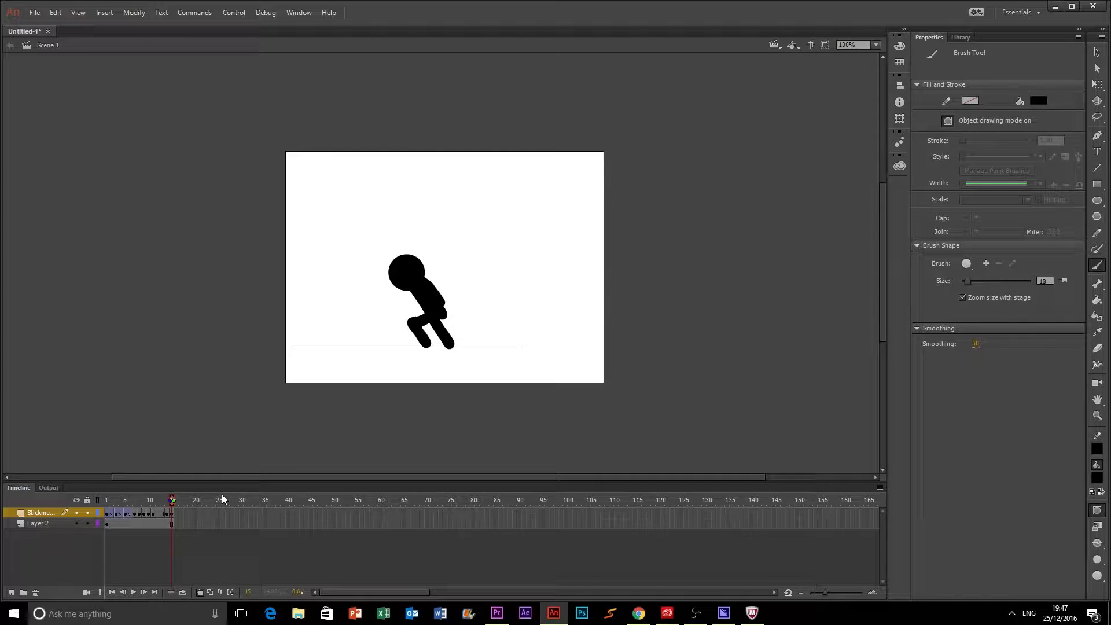
Insert a keyframe on frame 16 of the figure's layer and delete the copied body and limbs, keeping the head.
{"action": "left_click", "coordinate": [177, 515]}
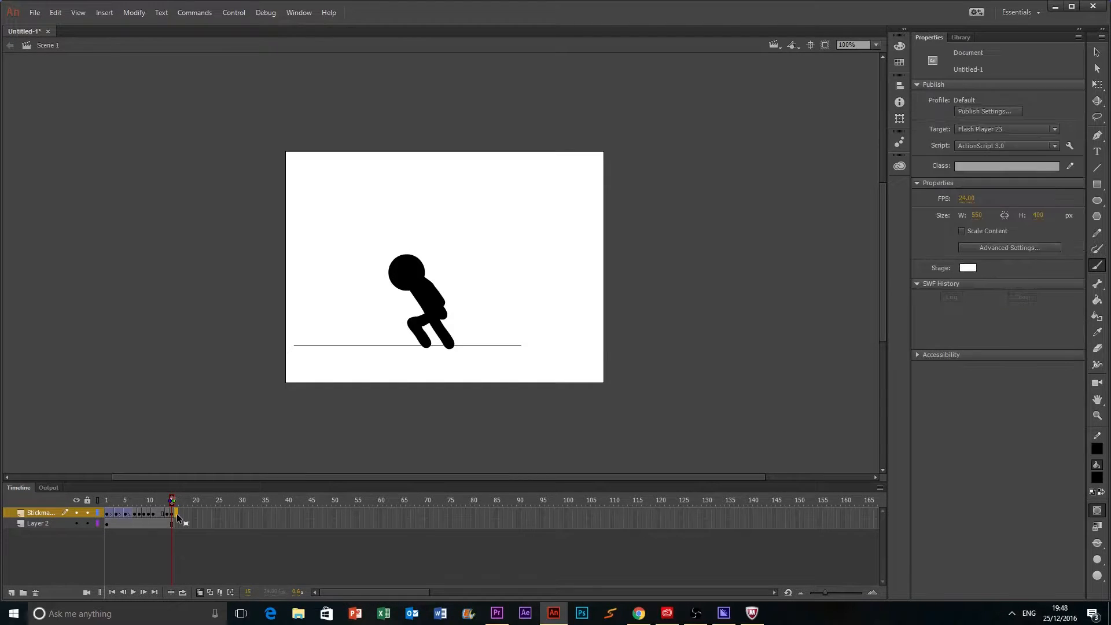
{"action": "key", "text": "F6"}
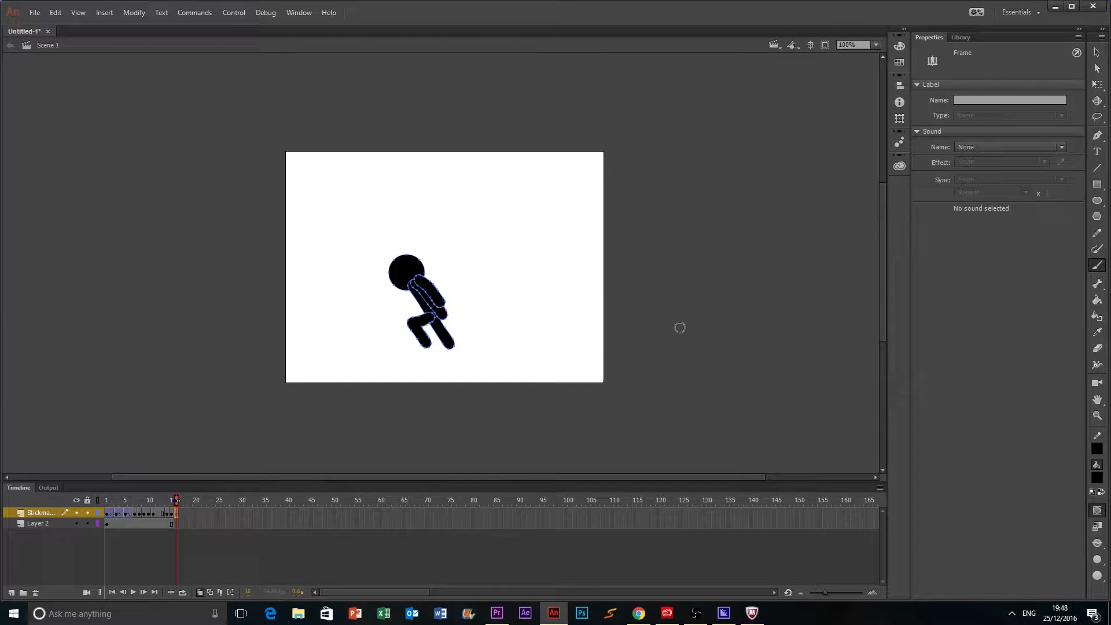
{"action": "left_click", "coordinate": [1097, 52]}
{"action": "left_click", "coordinate": [497, 406]}
{"action": "left_click", "coordinate": [432, 342]}
{"action": "key", "text": "Delete"}
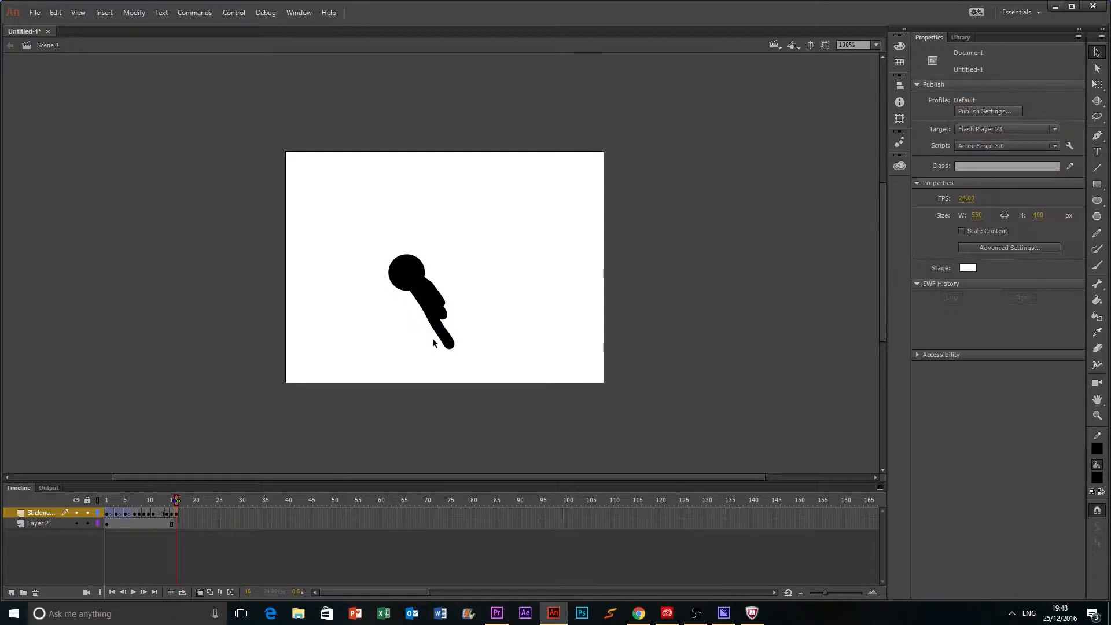
{"action": "left_click", "coordinate": [438, 307]}
{"action": "key", "text": "Delete"}
Raise the head on frame 16 to about X 197, Y 145 and paint a straight vertical torso below it.
{"action": "left_click_drag", "start_coordinate": [412, 278], "coordinate": [424, 256]}
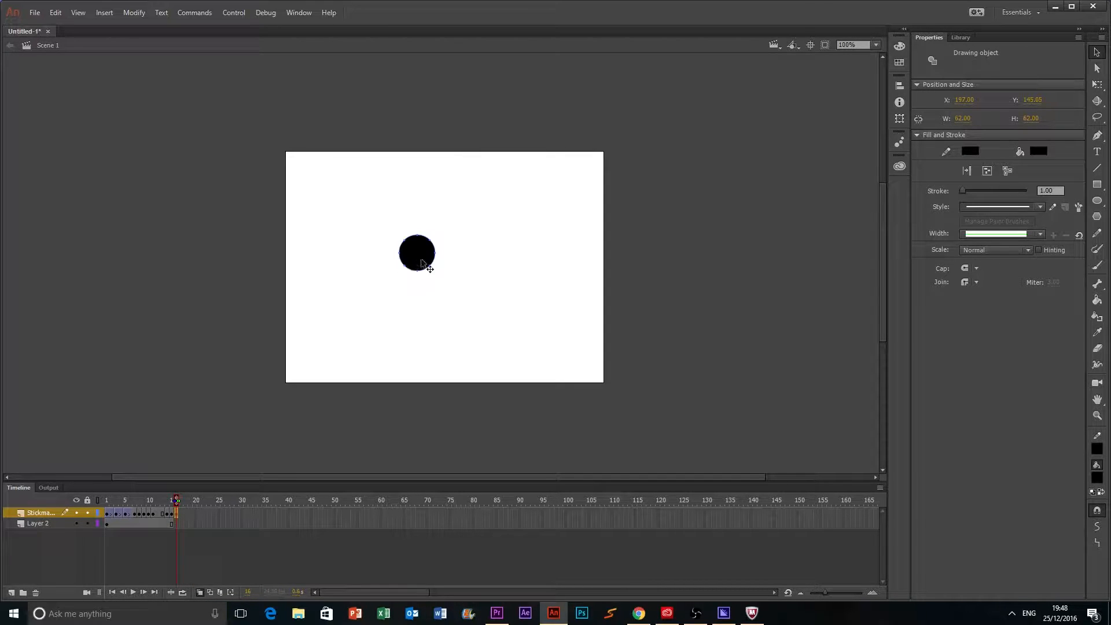
{"action": "left_click", "coordinate": [1097, 265]}
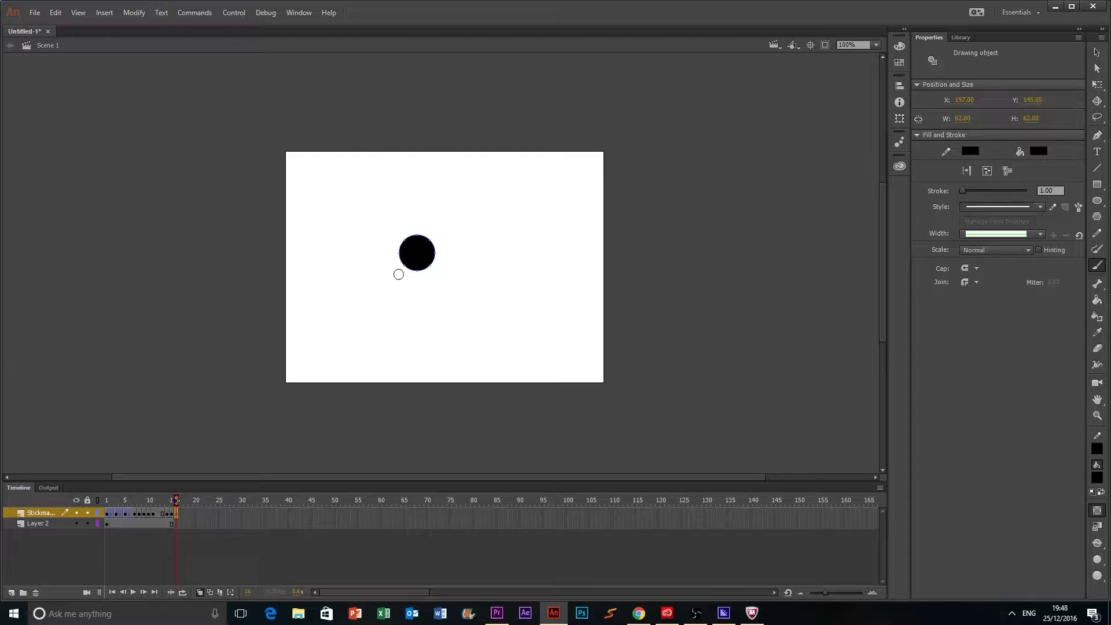
{"action": "left_click_drag", "start_coordinate": [416, 265], "coordinate": [415, 328]}
Try extending Layer 2 to frame 41, and check frames 16 and 17 of the figure's layer.
{"action": "left_click", "coordinate": [171, 525]}
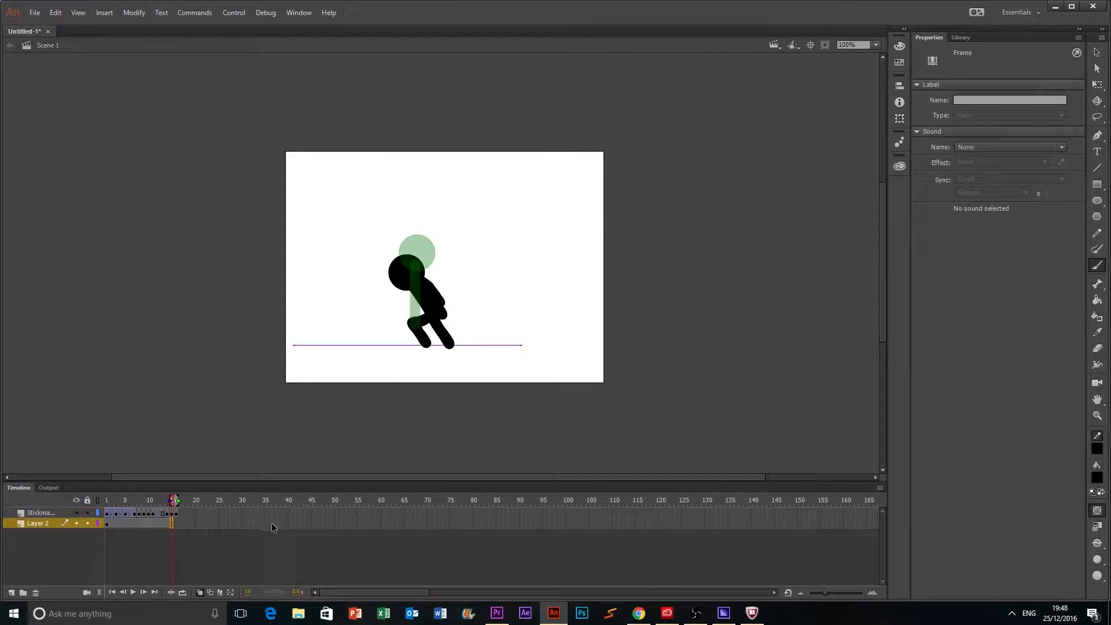
{"action": "left_click", "coordinate": [291, 525]}
{"action": "key", "text": "F5"}
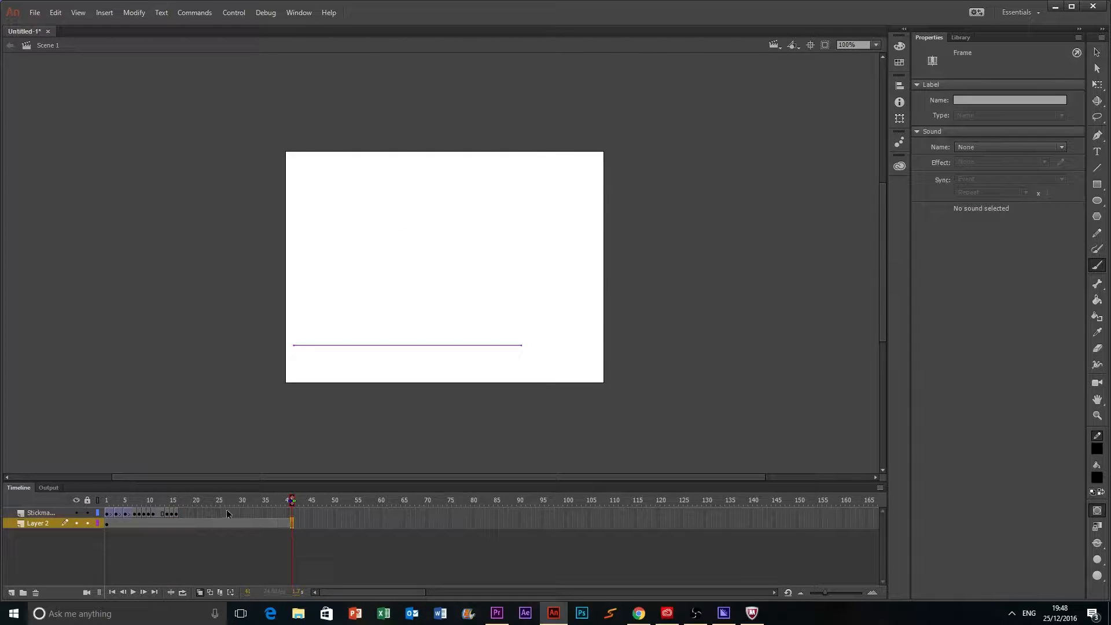
{"action": "left_click", "coordinate": [177, 514]}
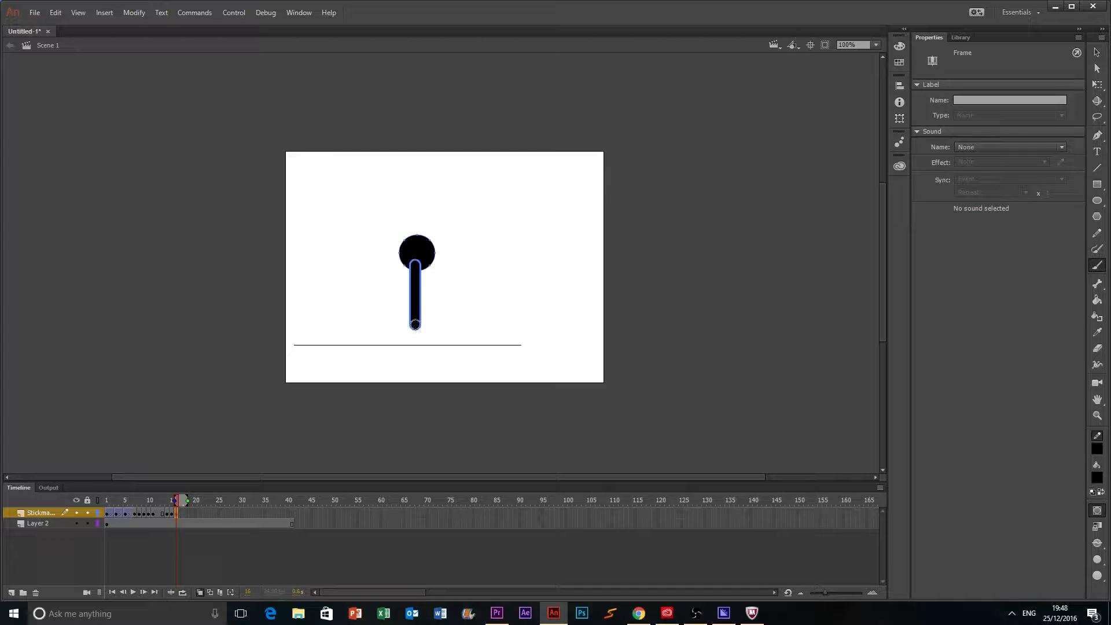
{"action": "key", "text": "period"}
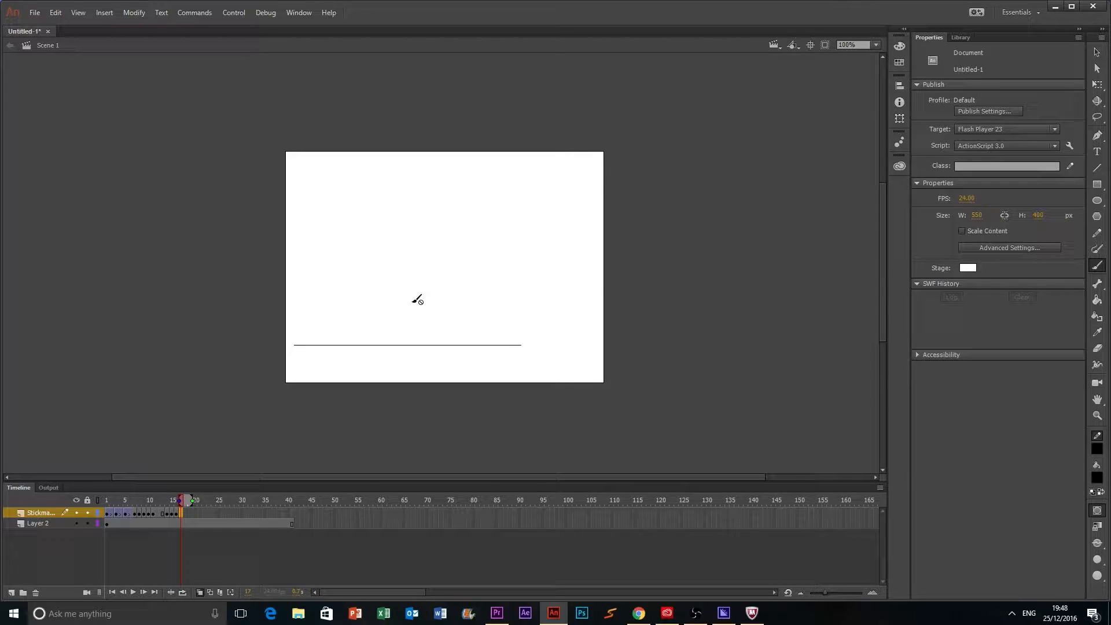
Undo the frame extension on Layer 2.
{"action": "key", "text": "ctrl+z"}
{"action": "key", "text": "ctrl+z"}
{"action": "key", "text": "comma"}
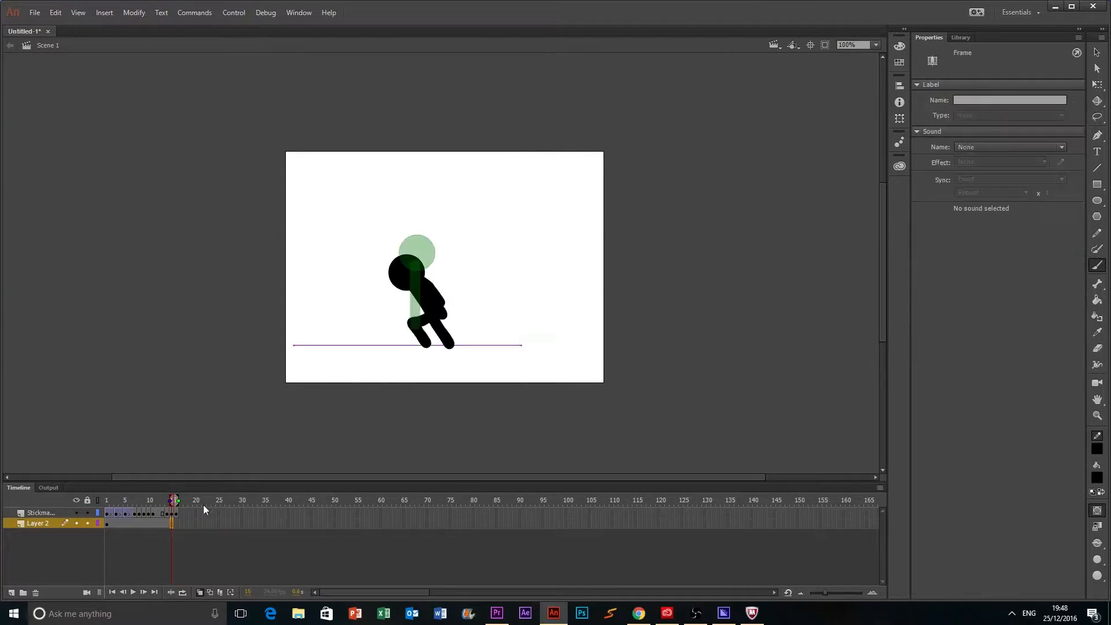
Extend Layer 2 with the ground line to frame 37.
{"action": "left_click", "coordinate": [177, 523]}
{"action": "left_click", "coordinate": [272, 524]}
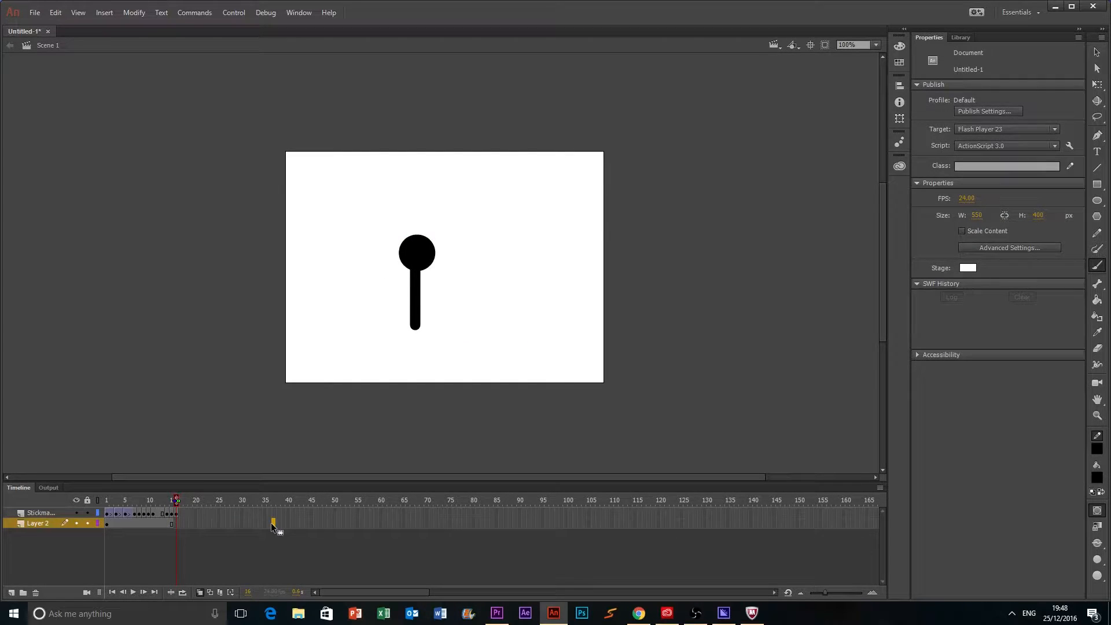
{"action": "key", "text": "F5"}
Delete the torso on frame 16 of the figure's layer and repaint a standing body with torso, legs on the ground line and arms.
{"action": "left_click", "coordinate": [177, 514]}
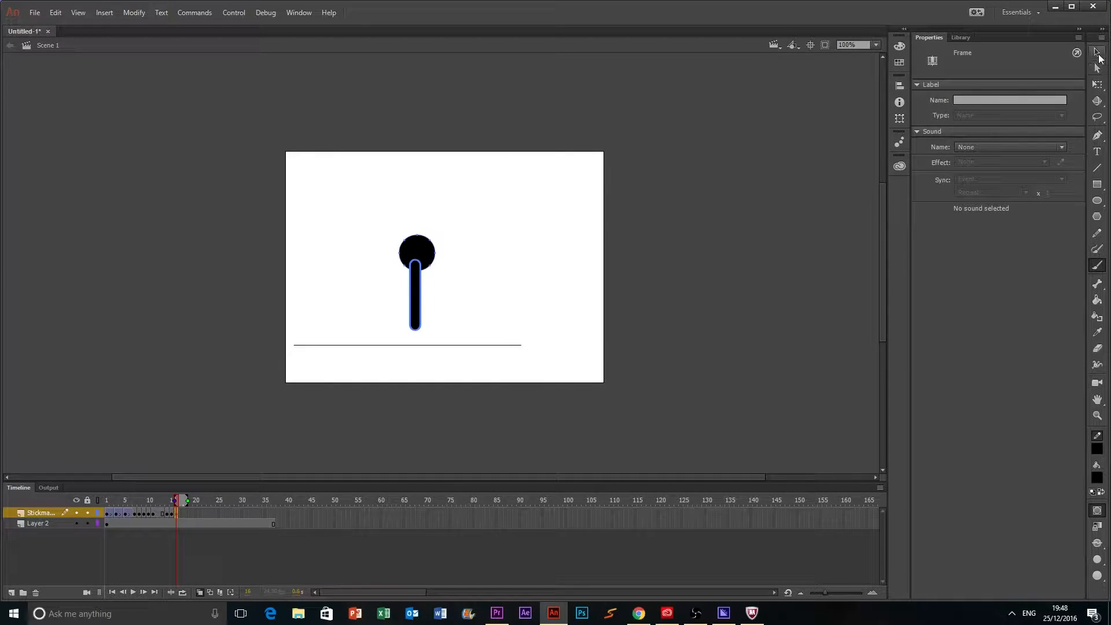
{"action": "left_click", "coordinate": [1097, 53]}
{"action": "left_click", "coordinate": [593, 243]}
{"action": "left_click", "coordinate": [415, 309]}
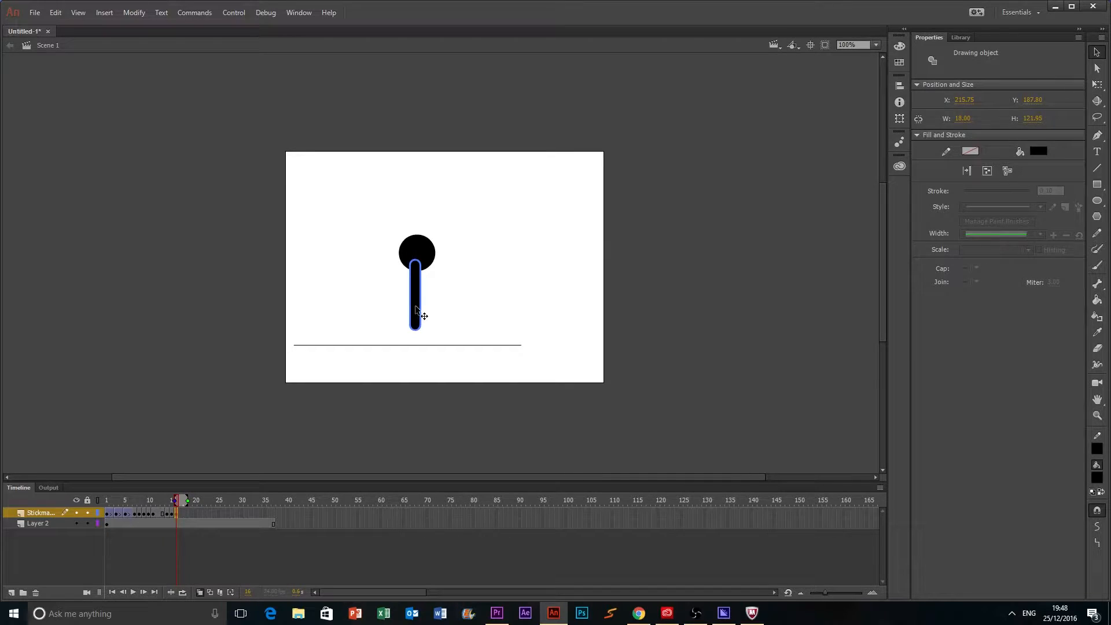
{"action": "key", "text": "Delete"}
{"action": "key", "text": "b"}
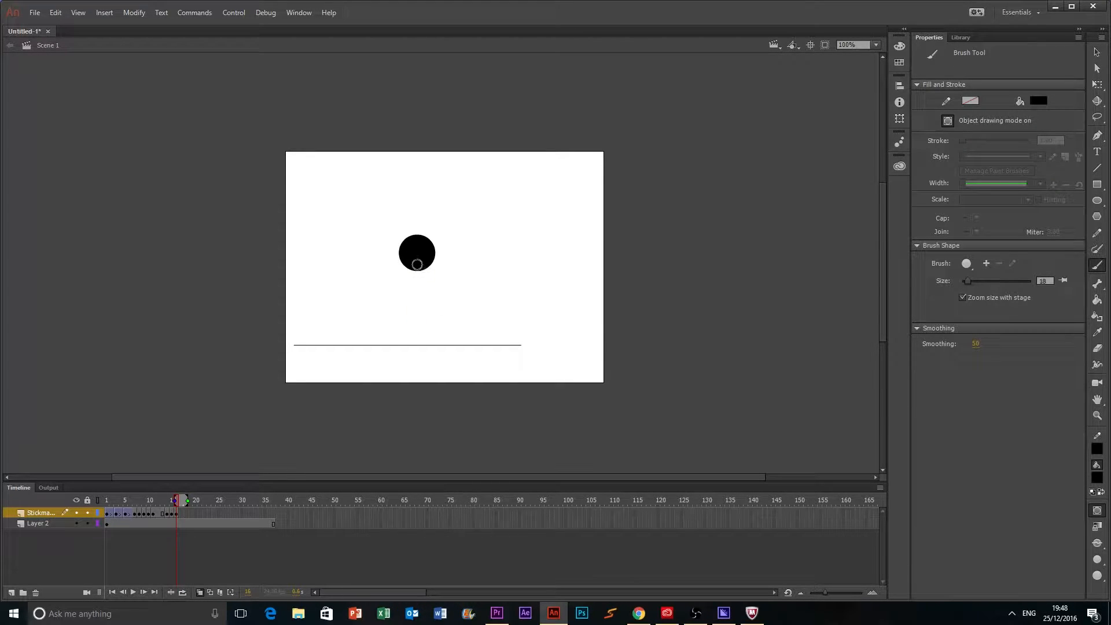
{"action": "mouse_move", "coordinate": [417, 261]}
{"action": "left_mouse_down"}
{"action": "mouse_move", "coordinate": [406, 341]}
{"action": "mouse_move", "coordinate": [419, 321]}
{"action": "mouse_move", "coordinate": [427, 347]}
{"action": "left_mouse_up"}
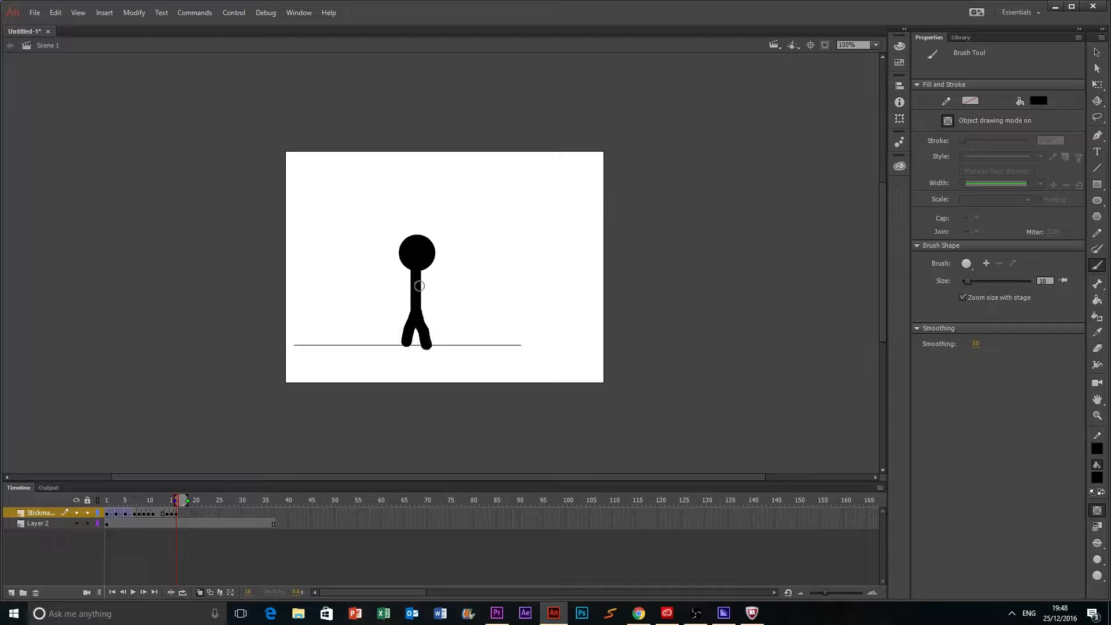
{"action": "mouse_move", "coordinate": [416, 271]}
{"action": "left_mouse_down"}
{"action": "mouse_move", "coordinate": [408, 313]}
{"action": "mouse_move", "coordinate": [425, 284]}
{"action": "mouse_move", "coordinate": [424, 319]}
{"action": "left_mouse_up"}
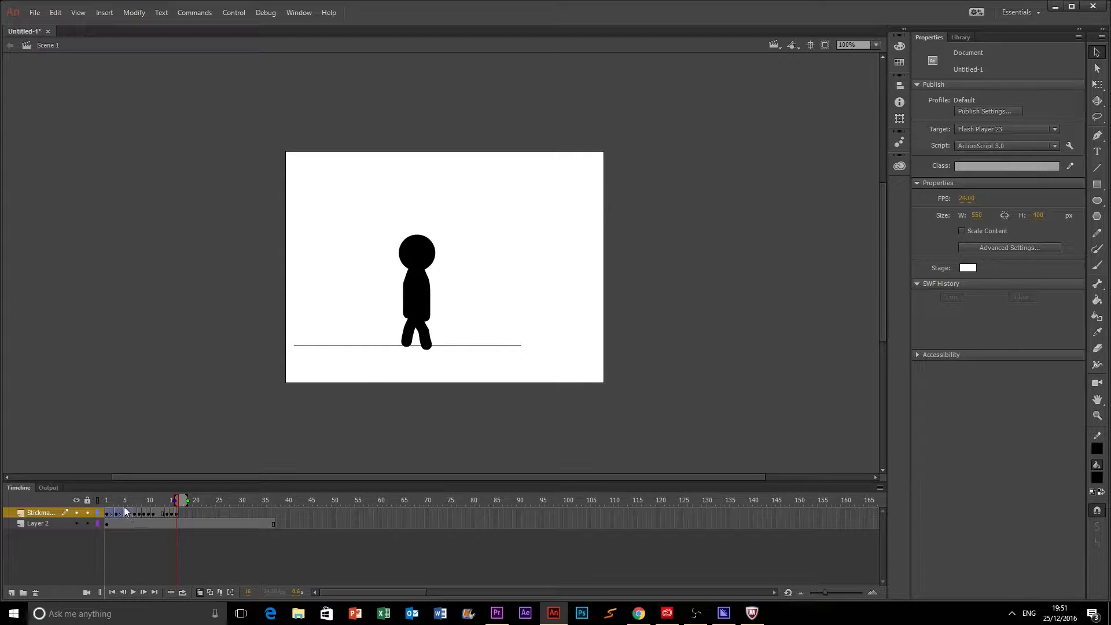
Play the animation from frame 1 to check the dive and the landing.
{"action": "left_click", "coordinate": [96, 499]}
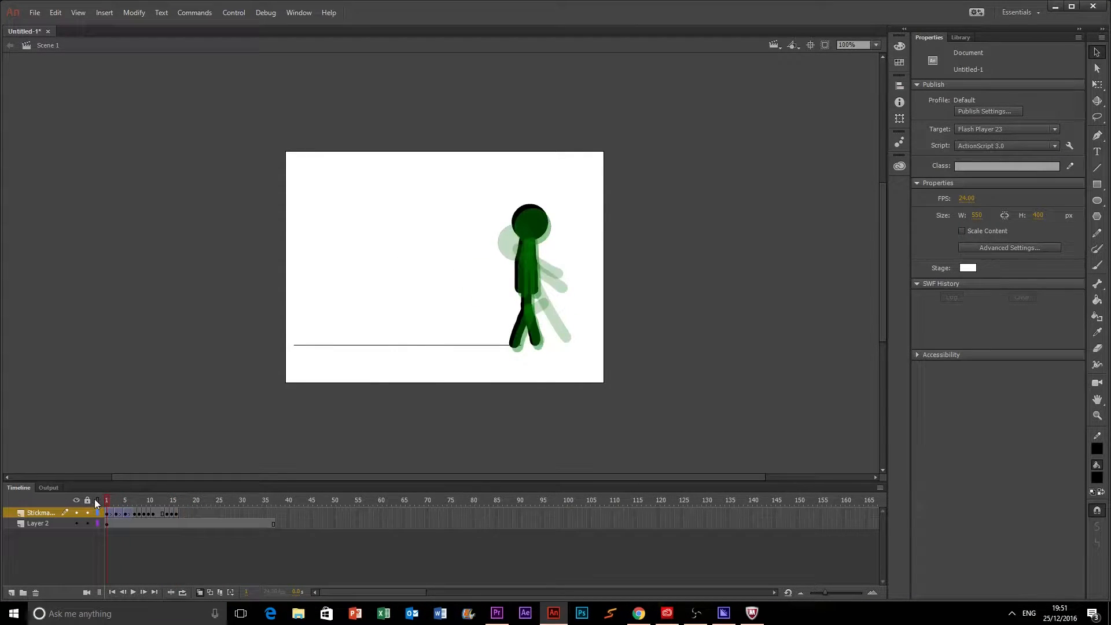
{"action": "left_click", "coordinate": [135, 592]}
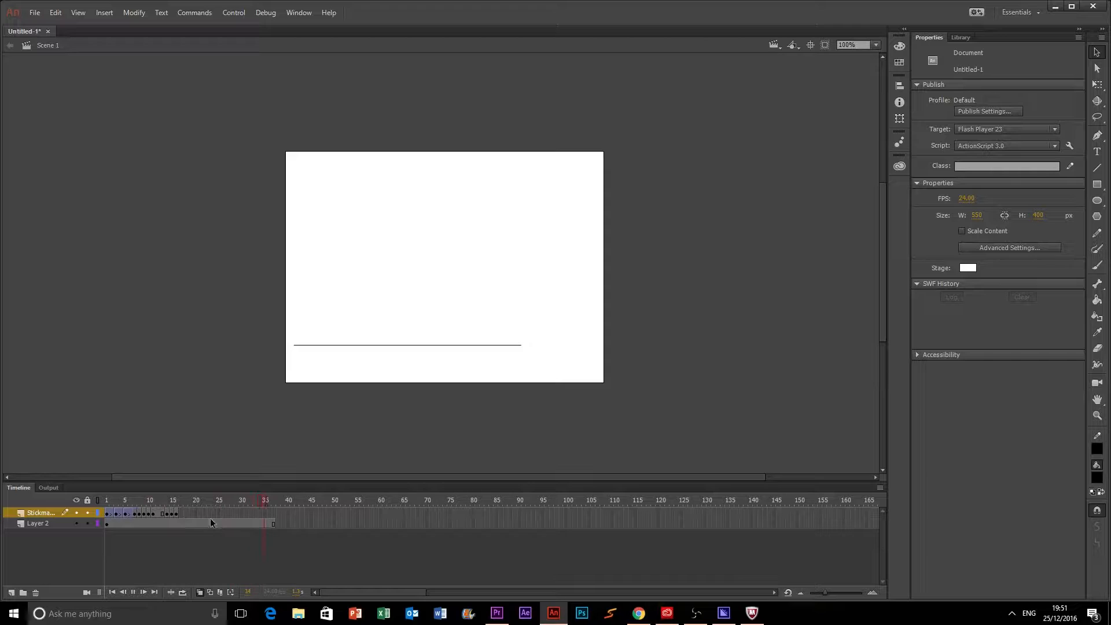
{"action": "left_click", "coordinate": [182, 514]}
Create classic tweens on frames 7 to 10 of the figure's layer.
{"action": "left_click", "coordinate": [138, 512]}
{"action": "left_click_drag", "start_coordinate": [134, 514], "coordinate": [149, 514]}
{"action": "right_click", "coordinate": [149, 514]}
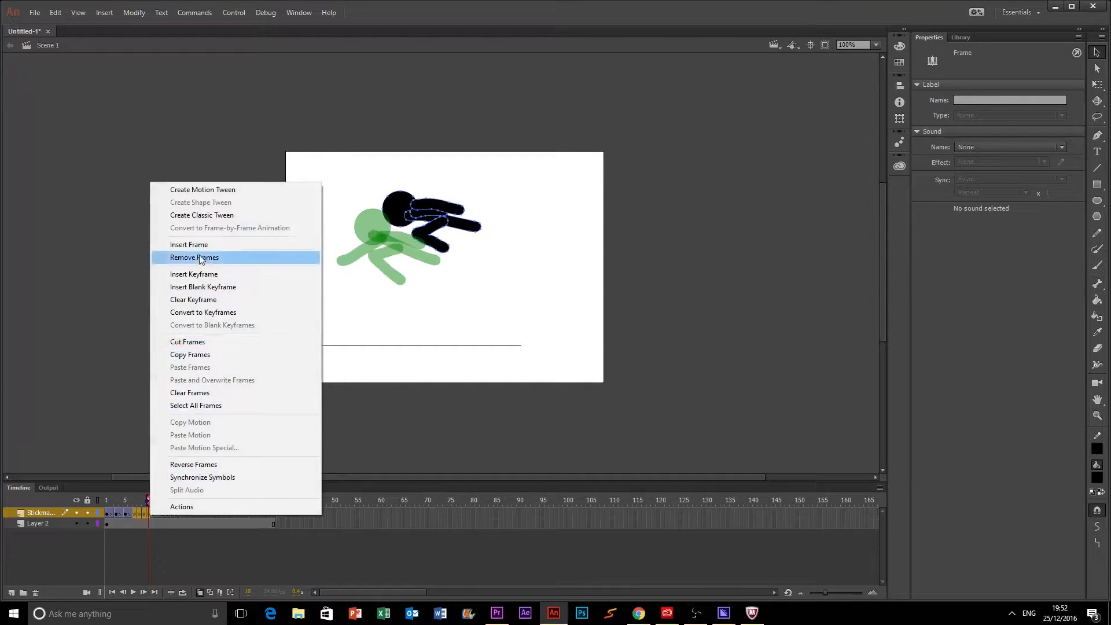
{"action": "left_click", "coordinate": [195, 214]}
{"action": "left_click", "coordinate": [164, 538]}
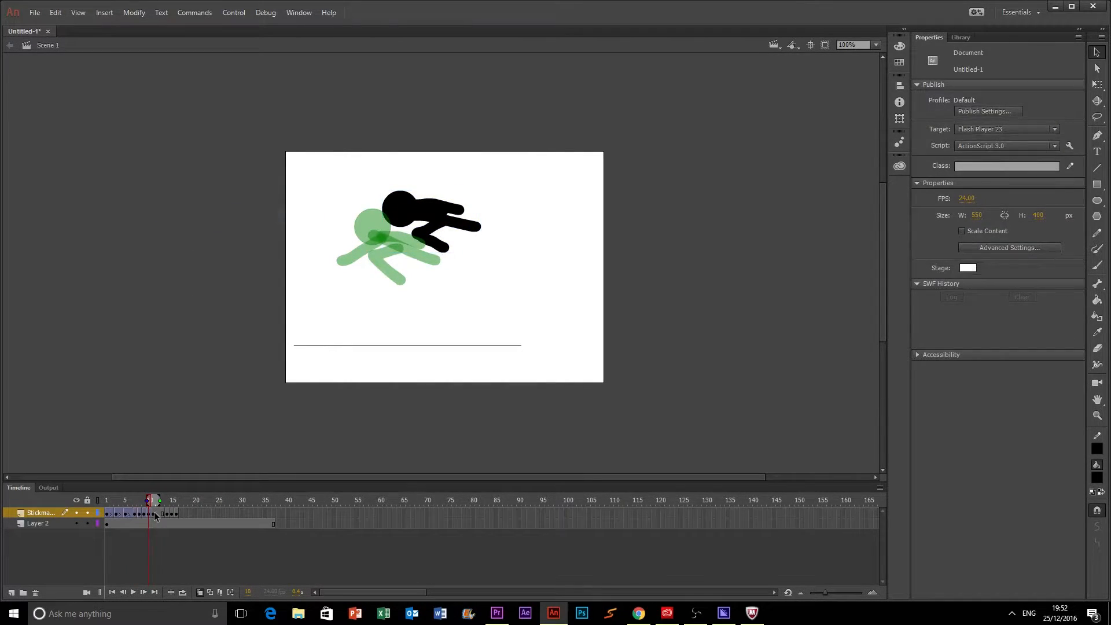
Create classic tweens on frames 14 to 16 of the figure's layer.
{"action": "left_click", "coordinate": [154, 514]}
{"action": "left_click", "coordinate": [166, 515]}
{"action": "left_click", "coordinate": [175, 514]}
{"action": "right_click", "coordinate": [176, 514]}
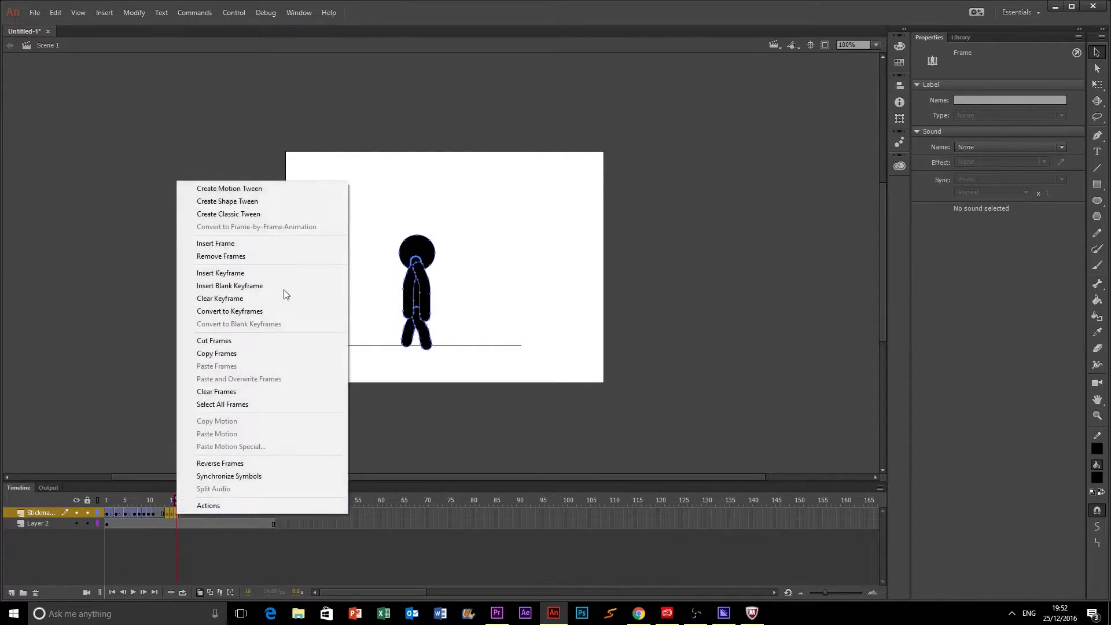
{"action": "left_click", "coordinate": [277, 216]}
{"action": "left_click", "coordinate": [231, 540]}
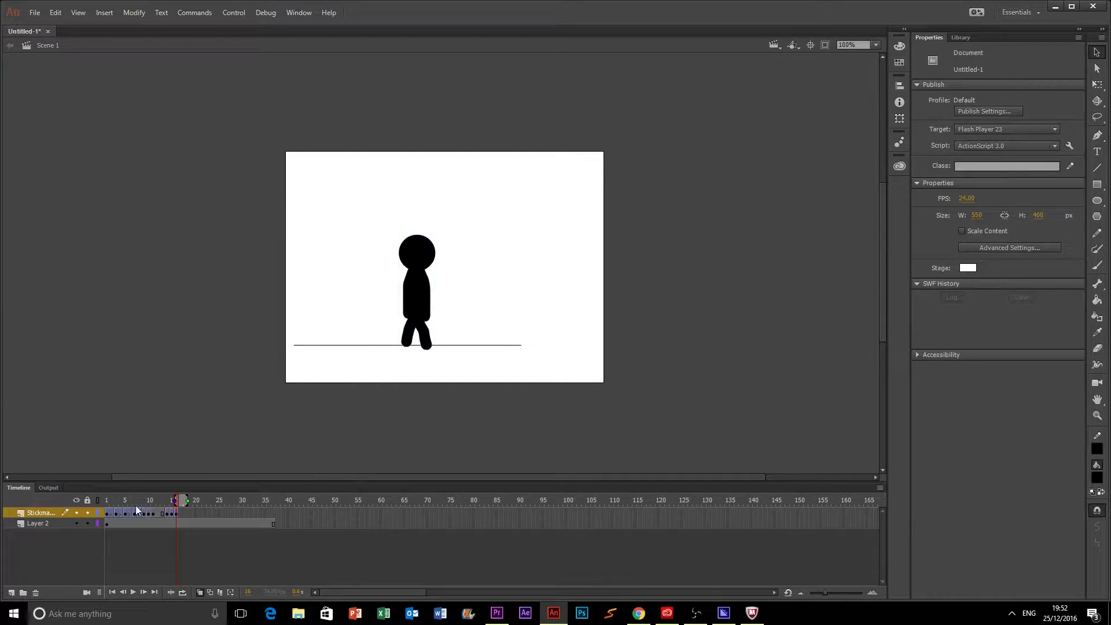
Play the tweened animation from frame 1 to review the whole movement.
{"action": "left_click_drag", "start_coordinate": [178, 501], "coordinate": [89, 501]}
{"action": "left_click", "coordinate": [133, 591]}
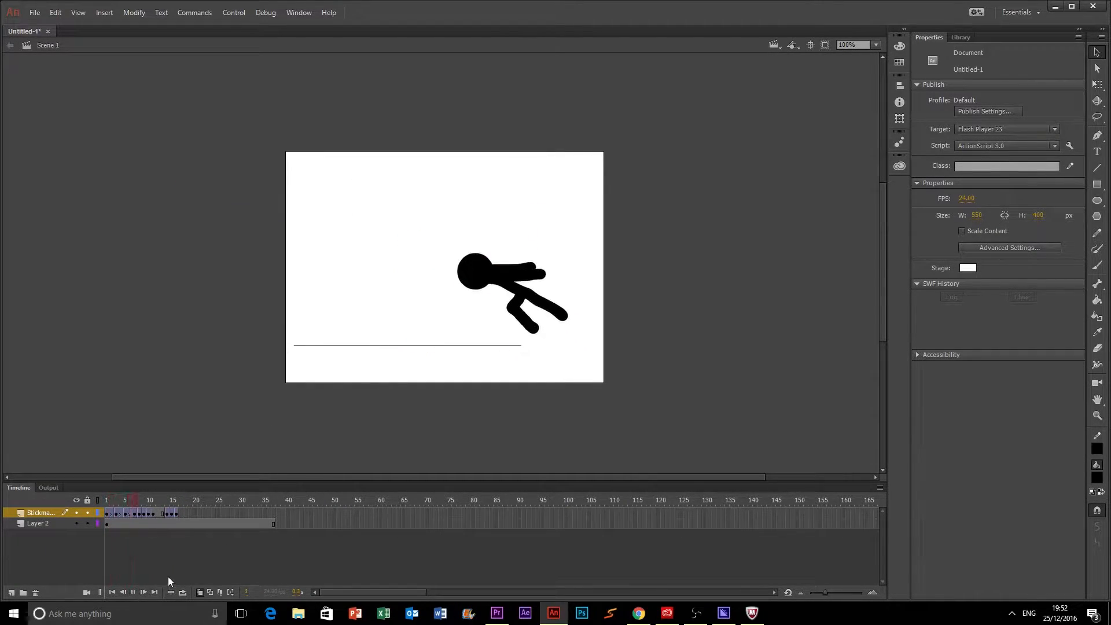
{"action": "left_click", "coordinate": [134, 591]}
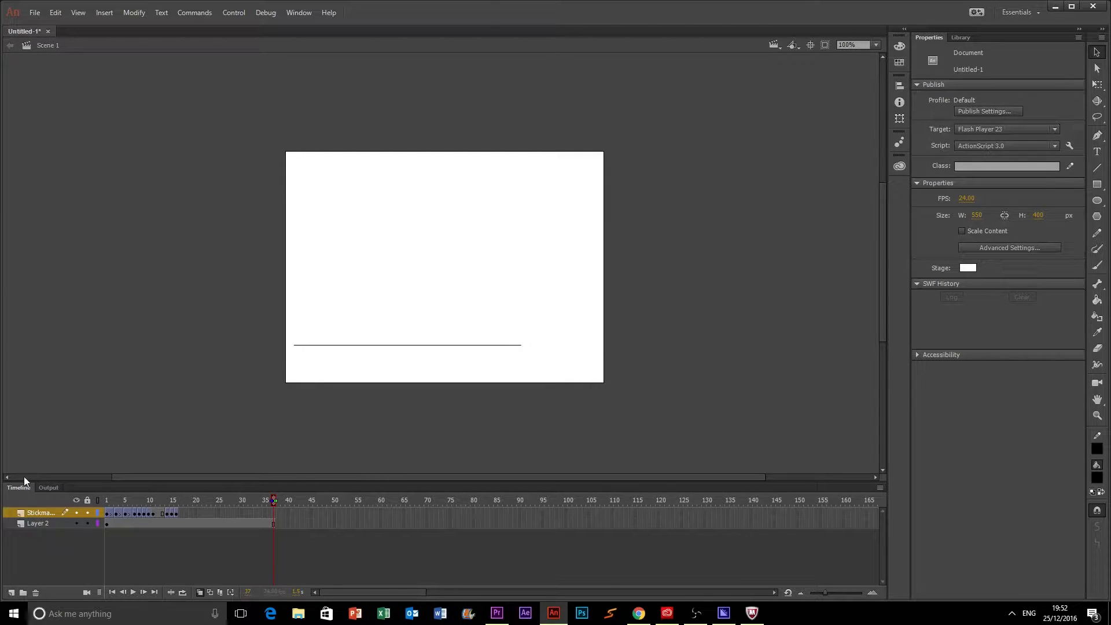
Add a new layer above the figure's layer and name it "Stickman #2".
{"action": "left_click", "coordinate": [11, 593]}
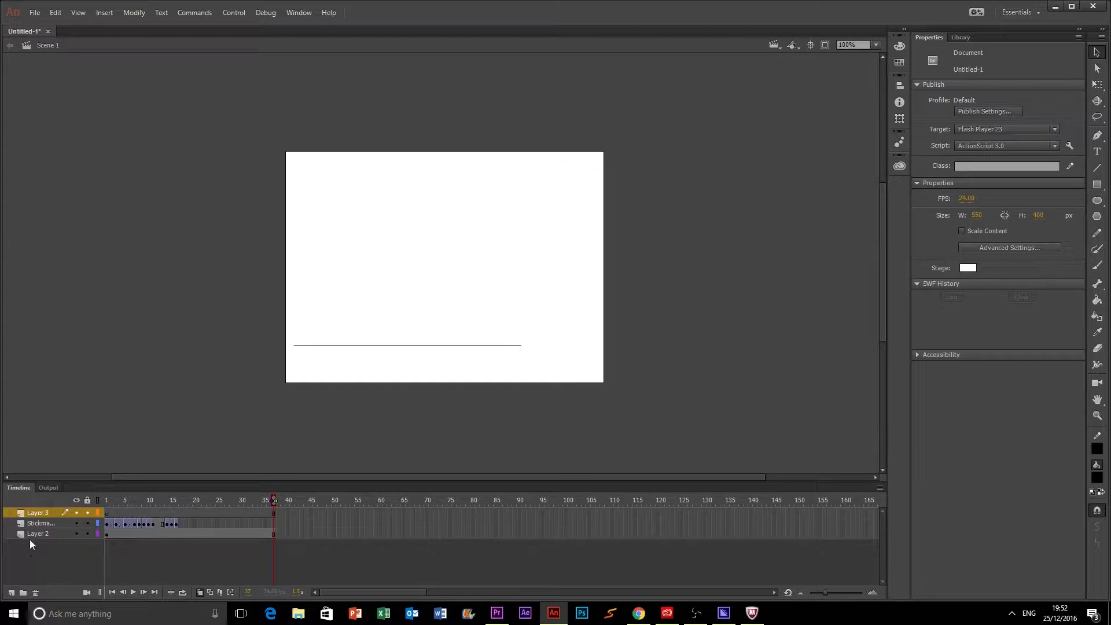
{"action": "double_click", "coordinate": [41, 513]}
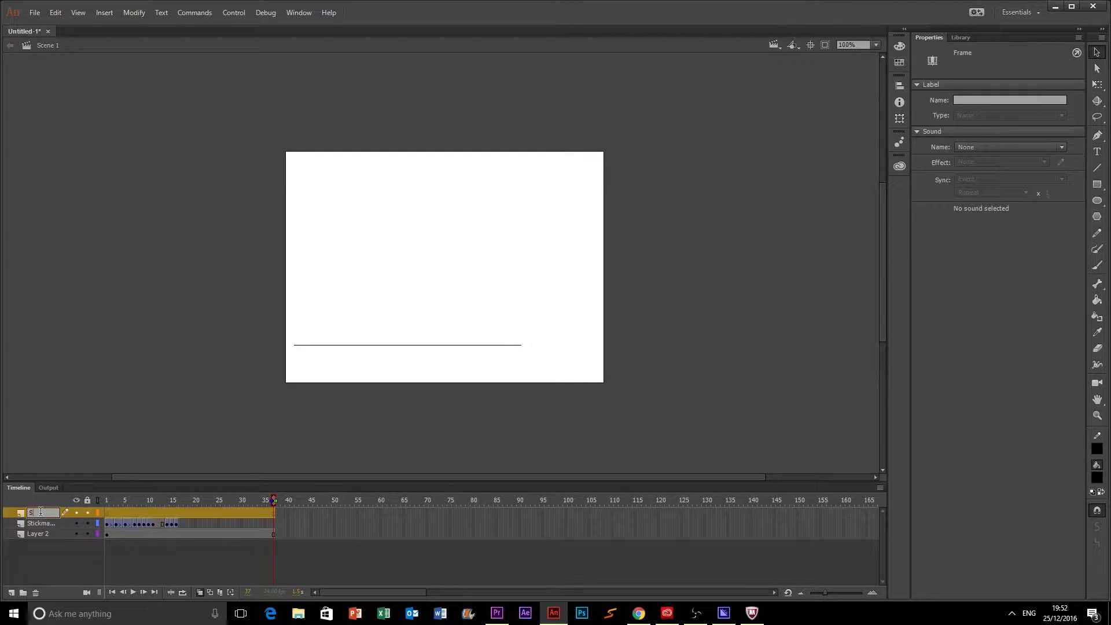
{"action": "type", "text": "Stickman #2"}
{"action": "left_click", "coordinate": [70, 553]}
Try drawing a filled circle over the diving figure's outstretched hand at frame 13 as the second figure's head.
{"action": "left_click", "coordinate": [107, 514]}
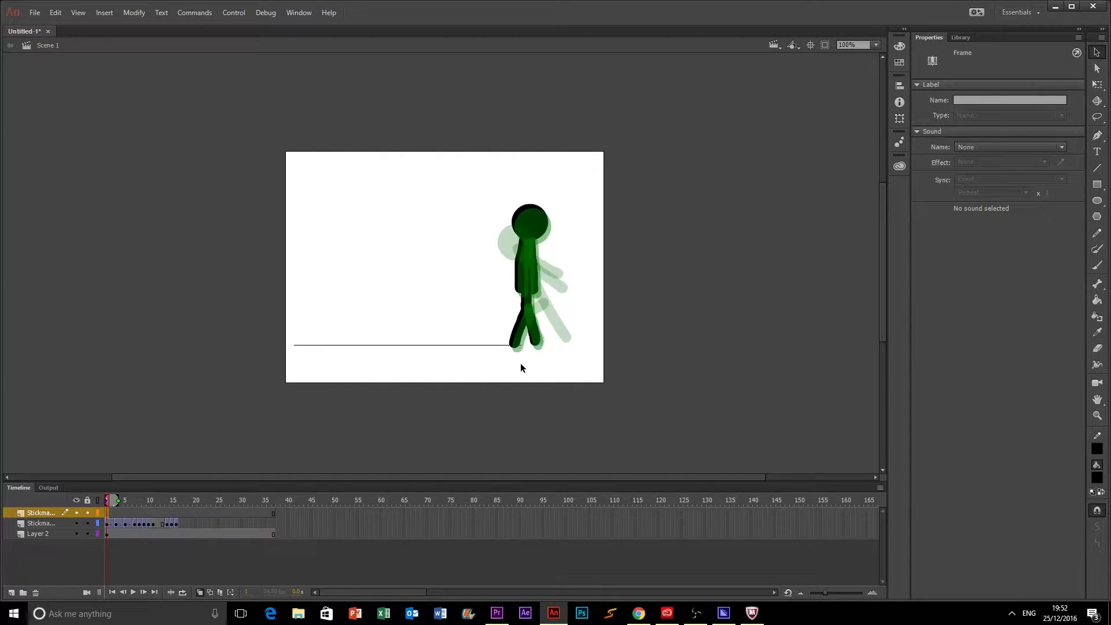
{"action": "left_click_drag", "start_coordinate": [167, 499], "coordinate": [161, 496]}
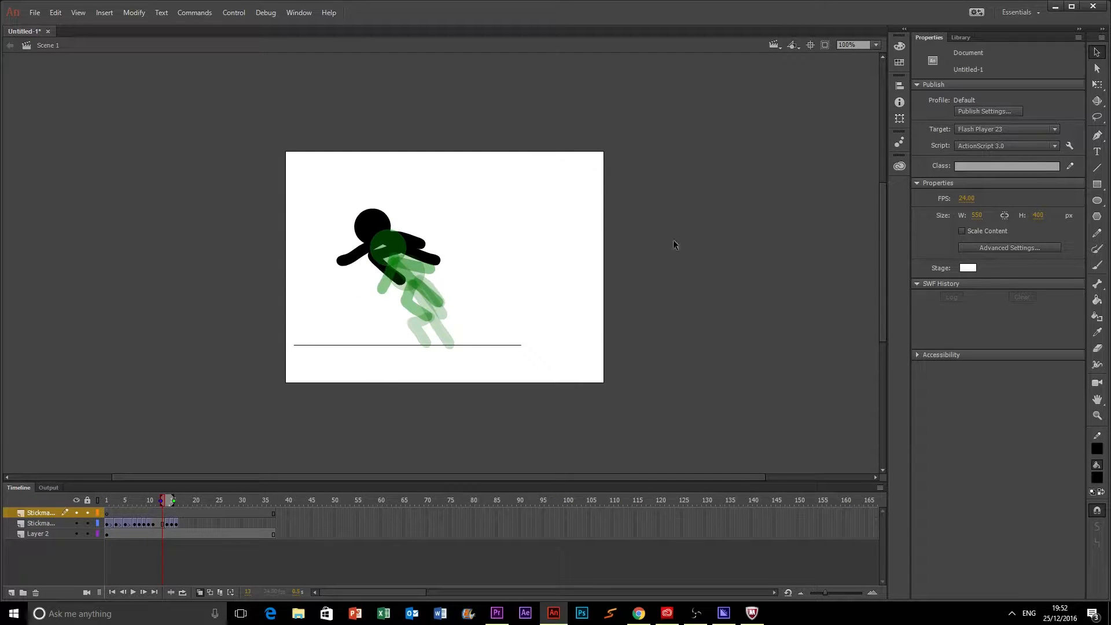
{"action": "left_click", "coordinate": [1096, 201]}
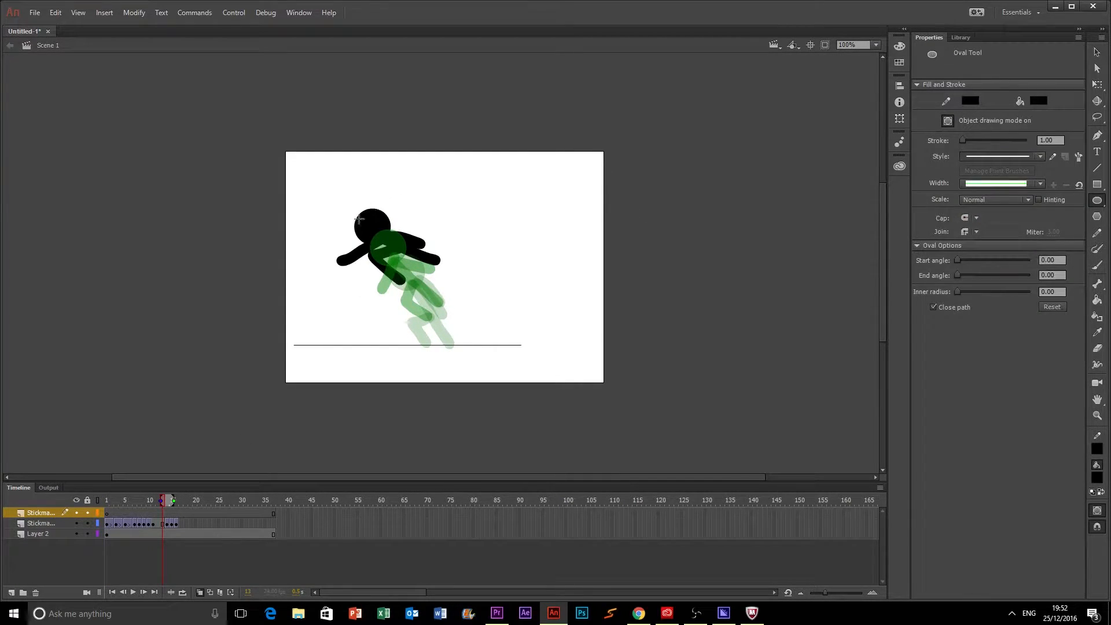
{"action": "left_click_drag", "start_coordinate": [322, 247], "coordinate": [354, 280]}
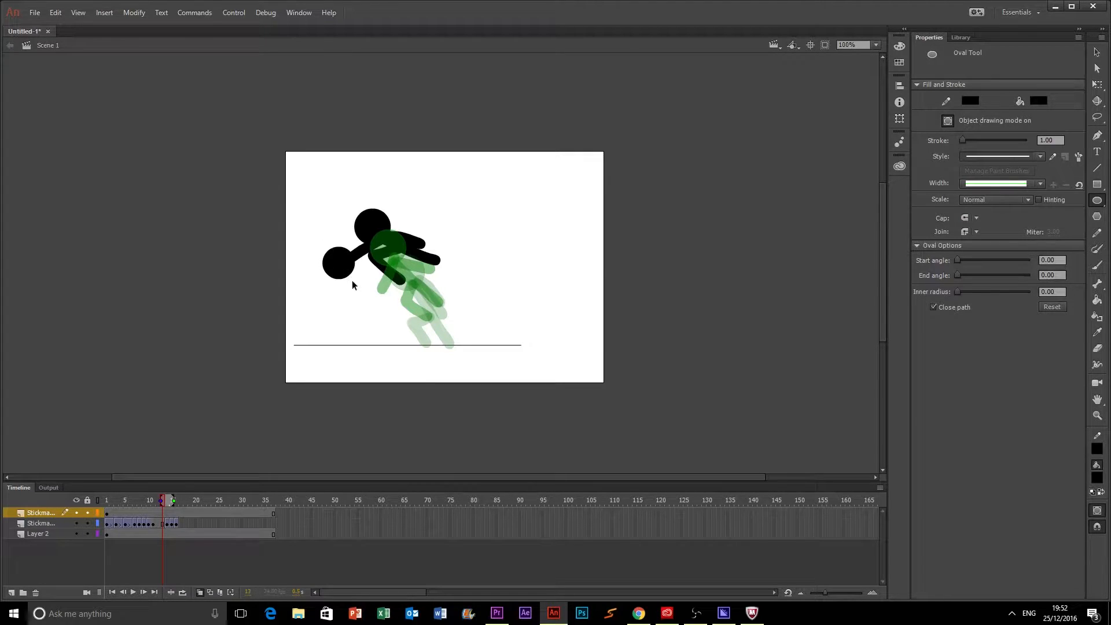
{"action": "key", "text": "ctrl+z"}
Draw a short horizontal guide line on Layer 2 from the diving figure's outstretched hand towards the stage's left edge.
{"action": "left_click", "coordinate": [164, 533]}
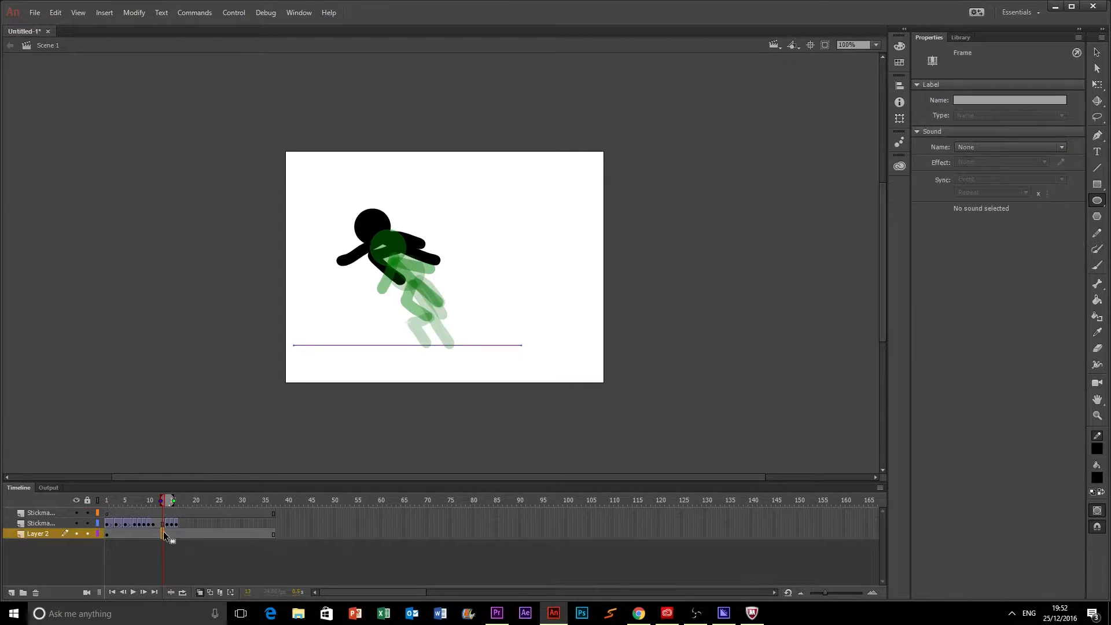
{"action": "left_click", "coordinate": [1097, 167]}
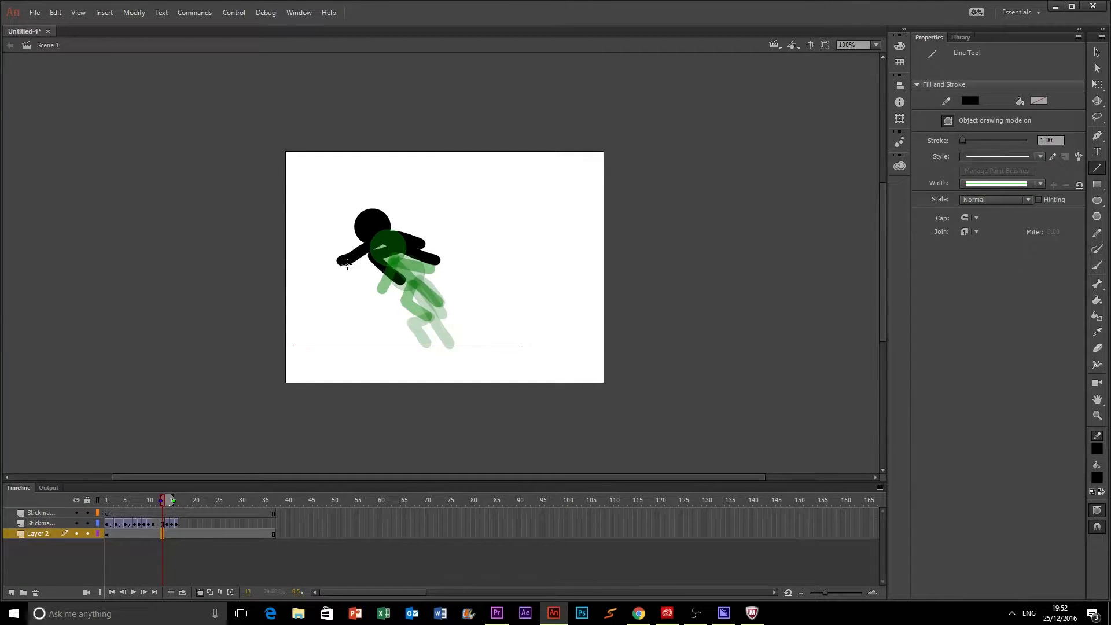
{"action": "mouse_move", "coordinate": [350, 264]}
{"action": "left_mouse_down"}
{"action": "mouse_move", "coordinate": [236, 265]}
{"action": "mouse_move", "coordinate": [292, 265]}
{"action": "left_mouse_up"}
{"action": "key", "text": "ctrl+z"}
Draw a filled black circle as the second figure's head at the guide line's inner end on frame 1 of Stickman #2.
{"action": "left_click", "coordinate": [108, 512]}
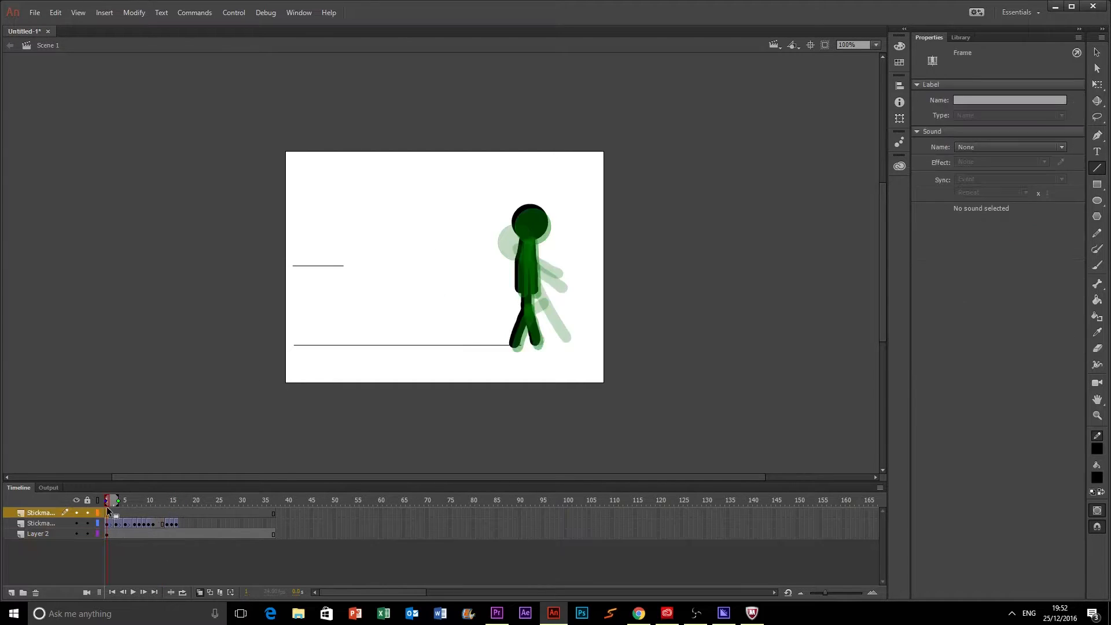
{"action": "left_click", "coordinate": [1097, 201]}
{"action": "left_click", "coordinate": [154, 501]}
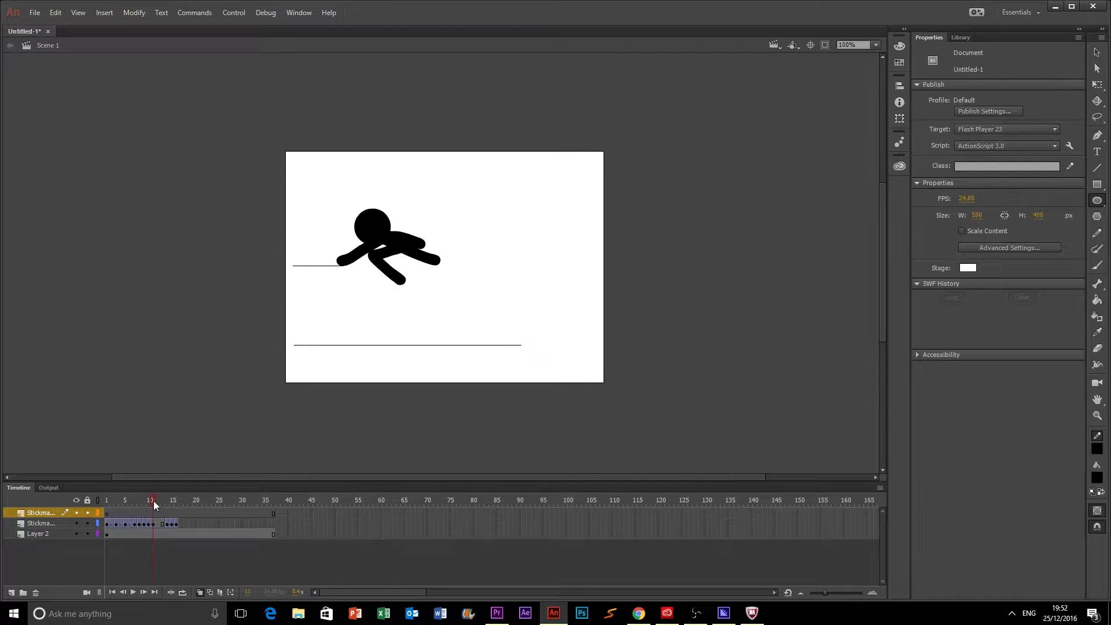
{"action": "left_click_drag", "start_coordinate": [152, 502], "coordinate": [106, 502]}
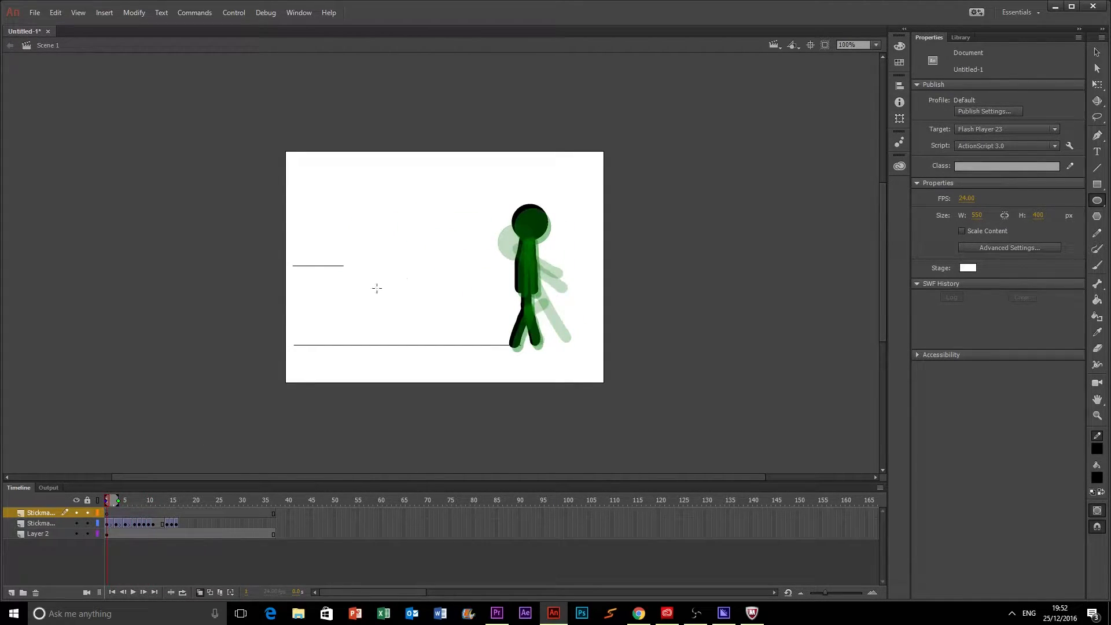
{"action": "mouse_move", "coordinate": [334, 259]}
{"action": "left_mouse_down"}
{"action": "mouse_move", "coordinate": [363, 289]}
{"action": "mouse_move", "coordinate": [350, 284]}
{"action": "left_mouse_up"}
{"action": "left_click", "coordinate": [1097, 52]}
{"action": "left_click", "coordinate": [751, 293]}
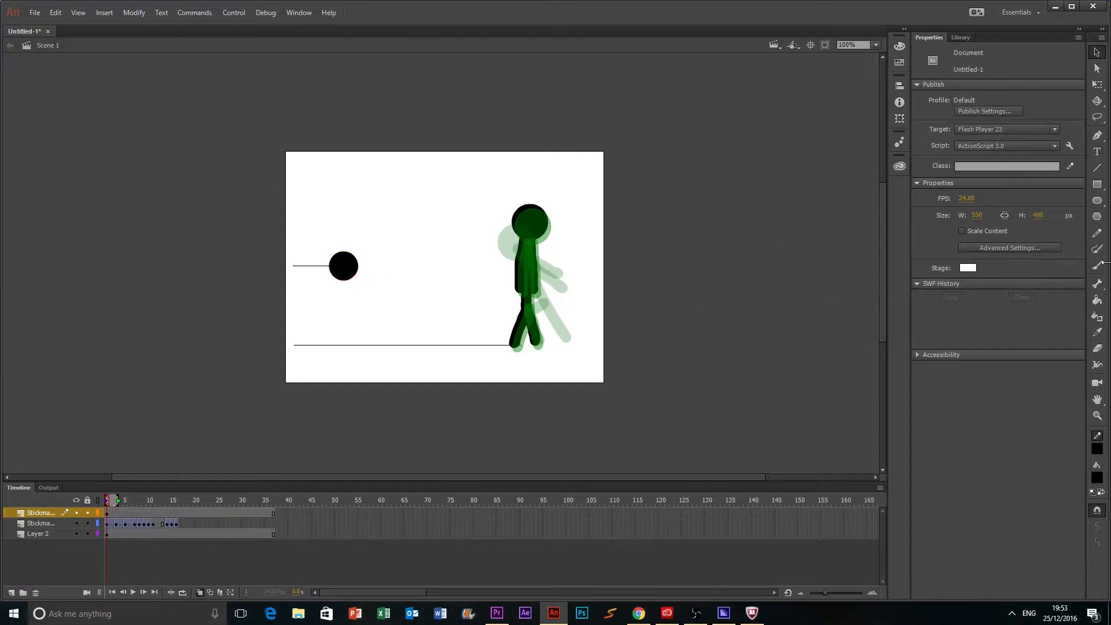
Paint the second figure's torso, two legs reaching the ground line and two arms below its head.
{"action": "left_click", "coordinate": [1097, 265]}
{"action": "left_click_drag", "start_coordinate": [341, 267], "coordinate": [343, 306]}
{"action": "key", "text": "ctrl+z"}
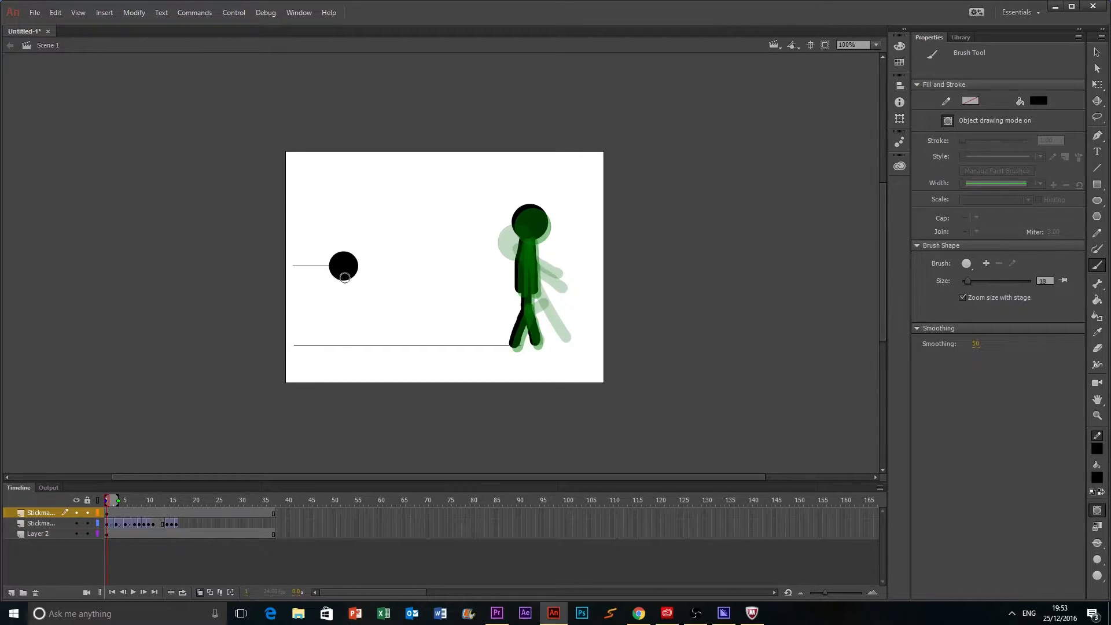
{"action": "mouse_move", "coordinate": [343, 277]}
{"action": "left_mouse_down"}
{"action": "mouse_move", "coordinate": [337, 346]}
{"action": "mouse_move", "coordinate": [355, 340]}
{"action": "left_mouse_up"}
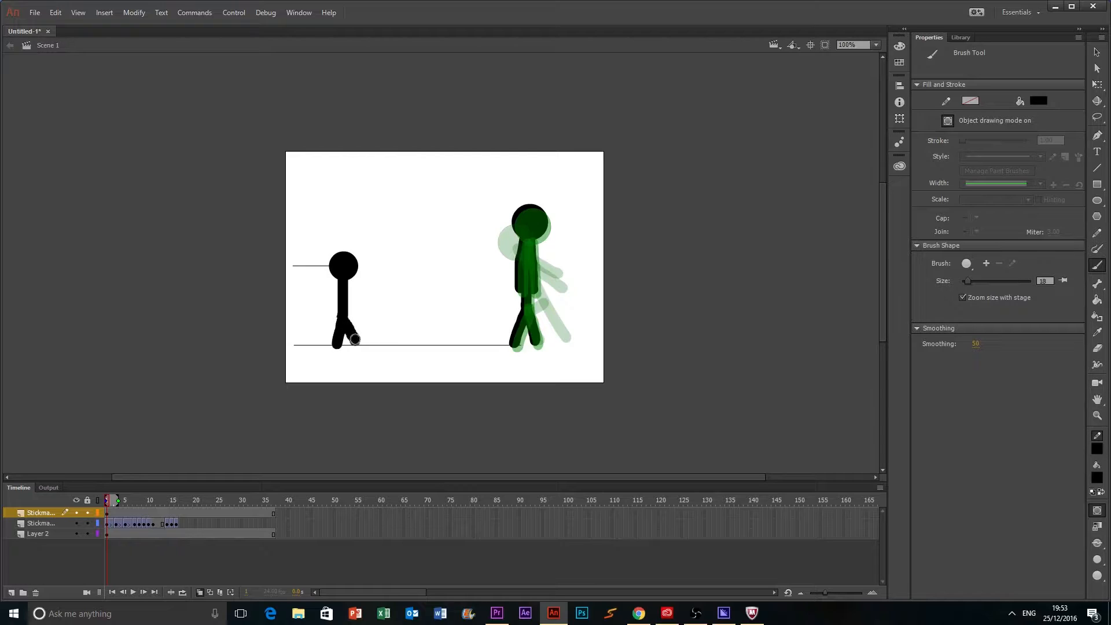
{"action": "mouse_move", "coordinate": [339, 301]}
{"action": "left_mouse_down"}
{"action": "mouse_move", "coordinate": [346, 274]}
{"action": "mouse_move", "coordinate": [358, 319]}
{"action": "left_mouse_up"}
{"action": "key", "text": "ctrl+z"}
{"action": "left_click_drag", "start_coordinate": [345, 279], "coordinate": [353, 316]}
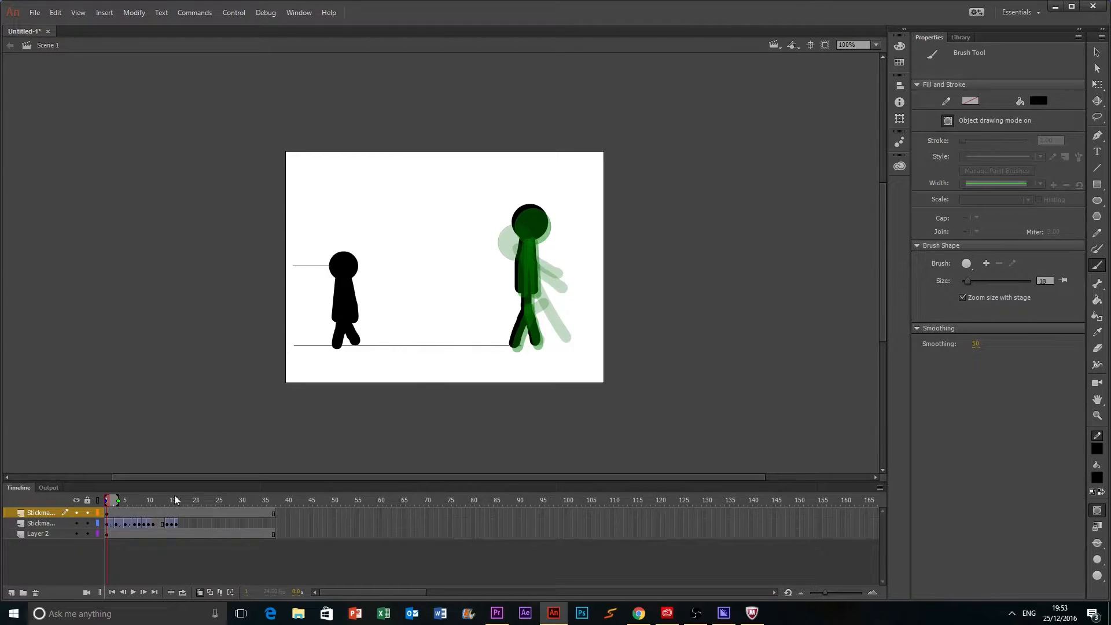
Compare frames 1 and 2 of Stickman #2, and move the keyframe with the lying pose to frame 12.
{"action": "left_click", "coordinate": [115, 503]}
{"action": "left_click", "coordinate": [107, 502]}
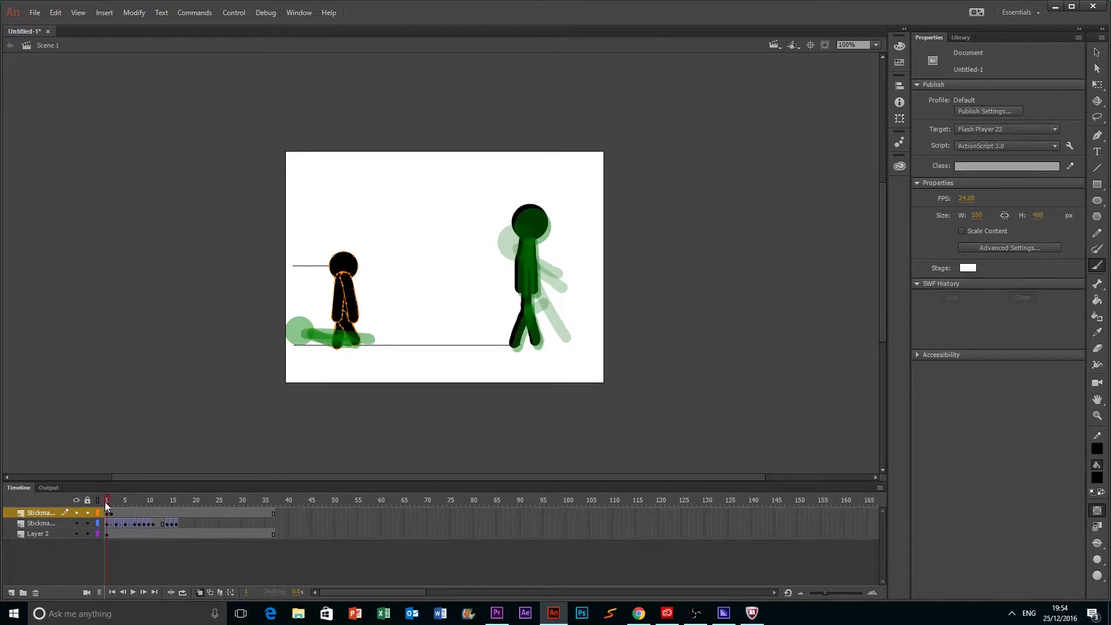
{"action": "left_click", "coordinate": [109, 502]}
{"action": "left_click", "coordinate": [106, 502]}
{"action": "left_click", "coordinate": [112, 514]}
{"action": "left_click_drag", "start_coordinate": [111, 514], "coordinate": [156, 515]}
Play the animation from frame 1 to check when the second figure falls.
{"action": "left_click", "coordinate": [106, 502]}
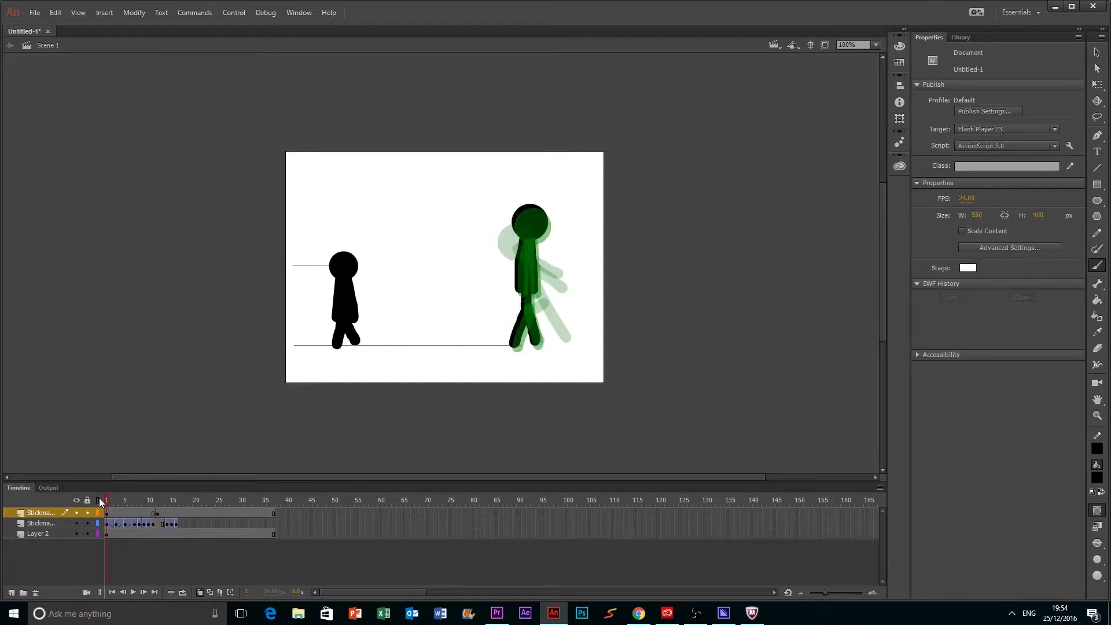
{"action": "left_click", "coordinate": [131, 591]}
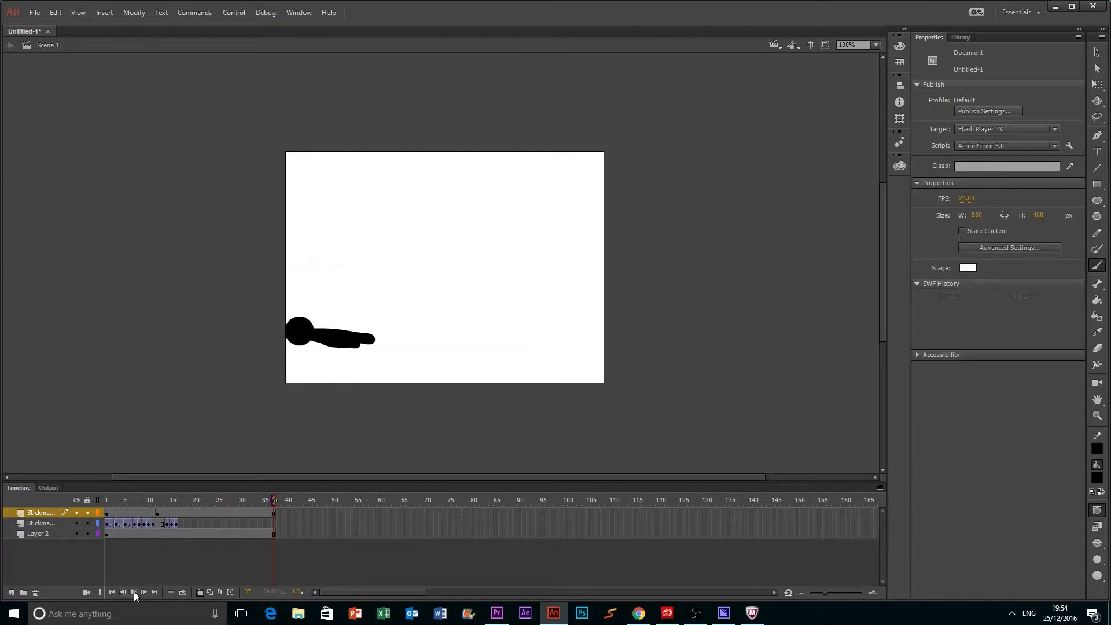
{"action": "left_click", "coordinate": [133, 592]}
Move the lying-pose keyframe of Stickman #2 to frame 15 and return to the dive frames.
{"action": "left_click", "coordinate": [140, 501]}
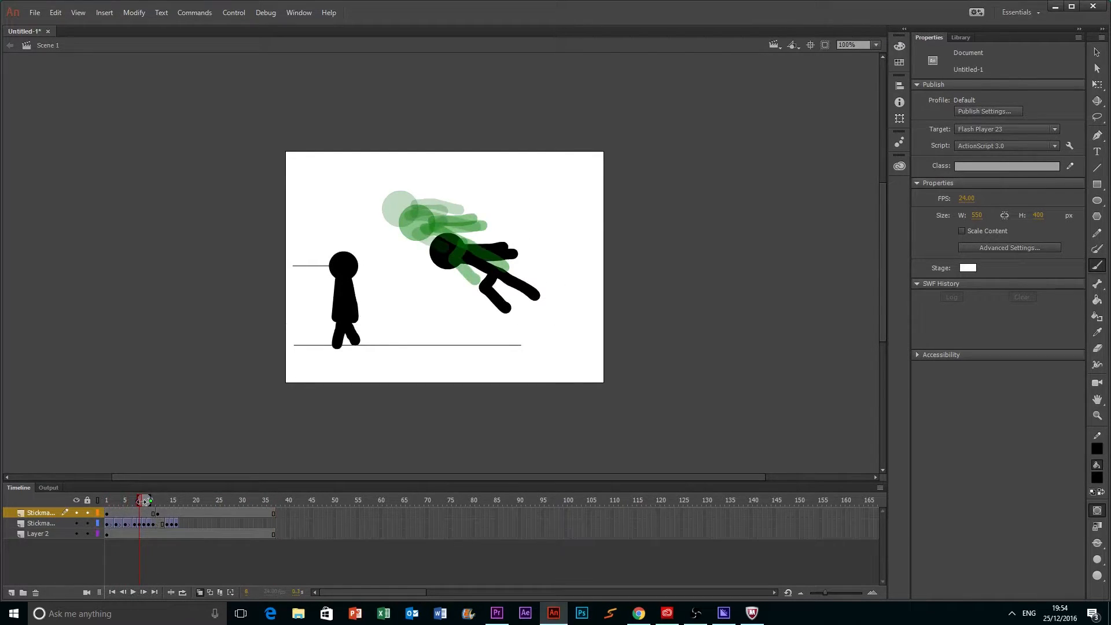
{"action": "left_click", "coordinate": [159, 514]}
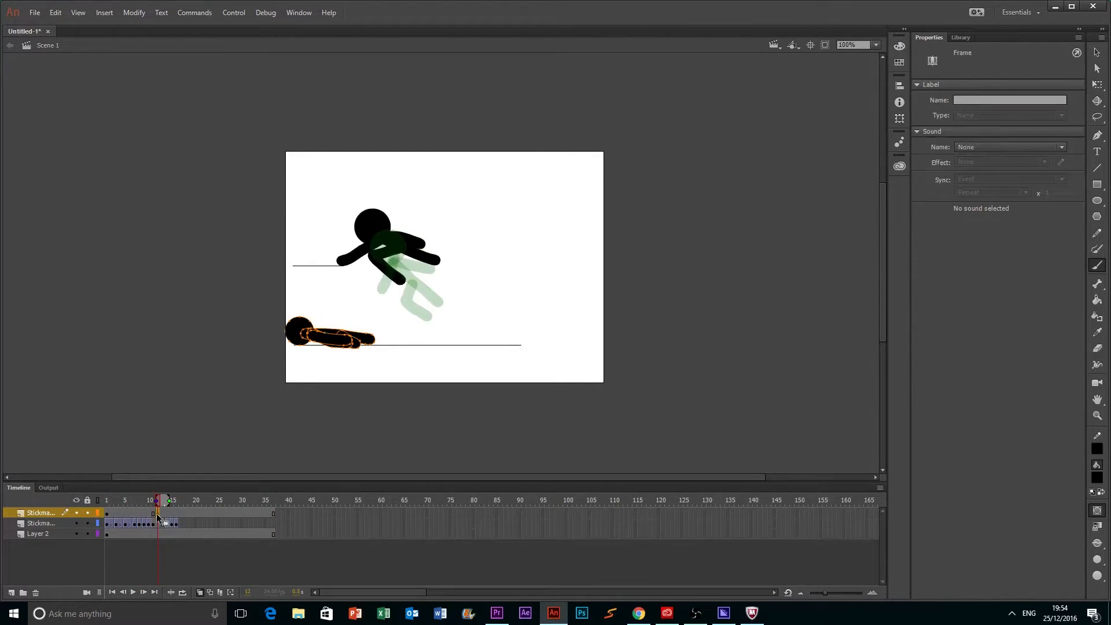
{"action": "left_click_drag", "start_coordinate": [171, 515], "coordinate": [137, 502]}
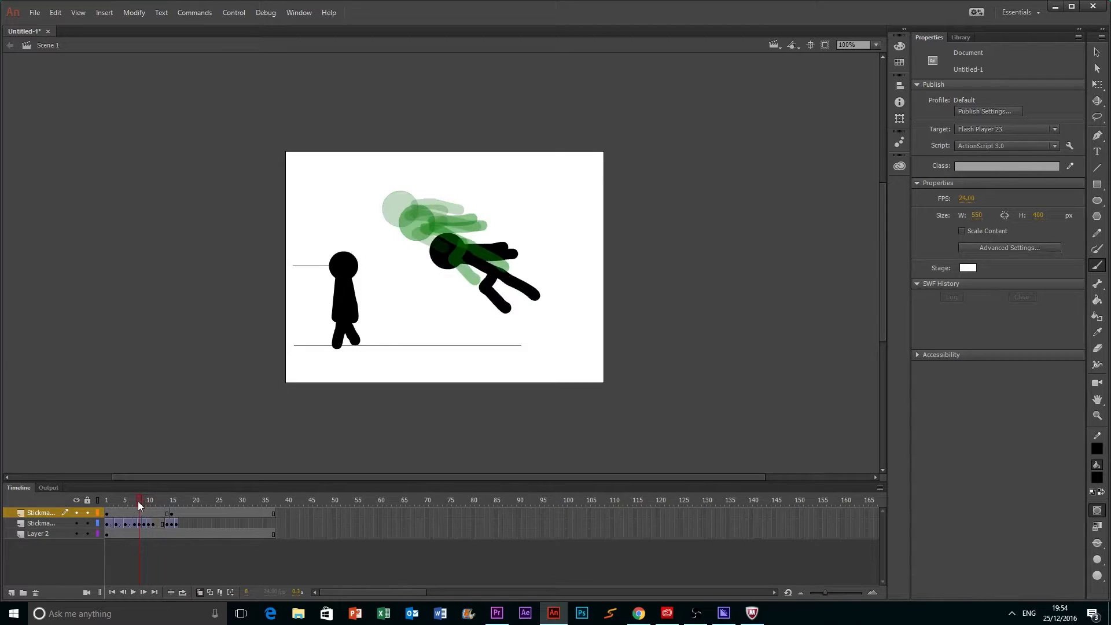
Play the dive and examine around frame 12 where the diving figure reaches the standing second figure.
{"action": "left_click", "coordinate": [132, 591]}
{"action": "mouse_move", "coordinate": [158, 501]}
{"action": "left_mouse_down"}
{"action": "mouse_move", "coordinate": [169, 501]}
{"action": "mouse_move", "coordinate": [159, 510]}
{"action": "left_mouse_up"}
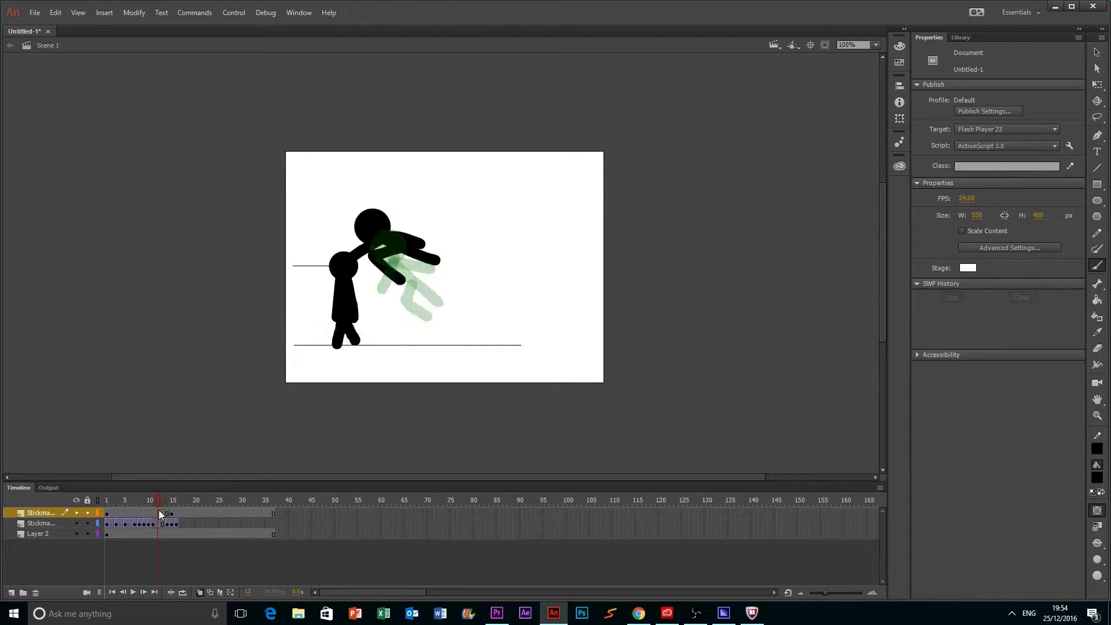
{"action": "left_click", "coordinate": [159, 519]}
{"action": "left_click", "coordinate": [159, 514]}
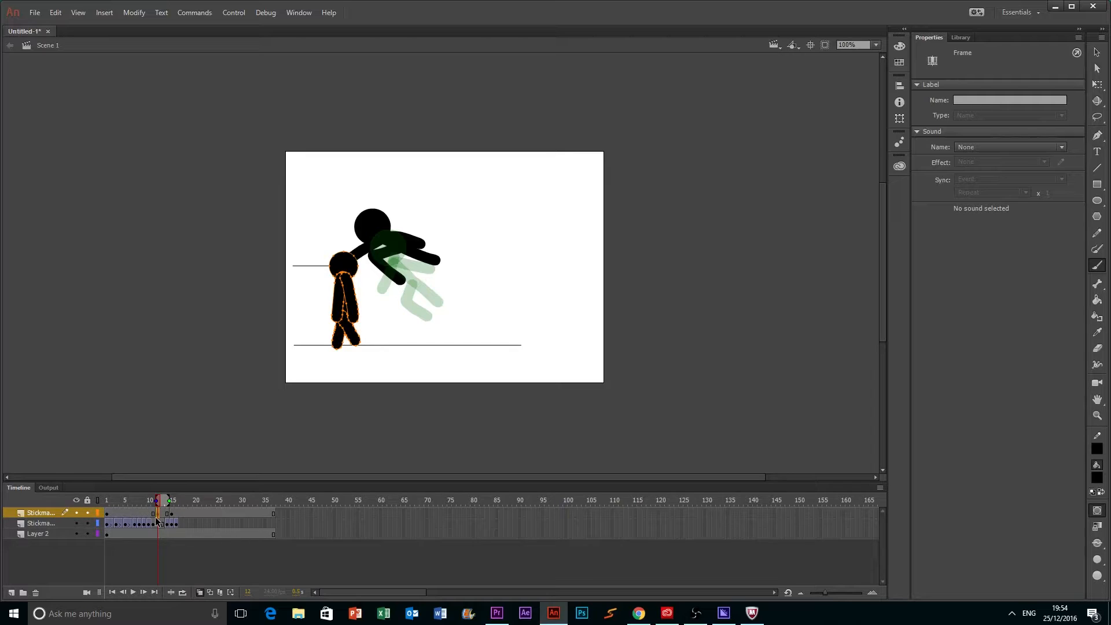
{"action": "left_click", "coordinate": [1097, 52]}
{"action": "left_click", "coordinate": [375, 336]}
{"action": "left_click", "coordinate": [356, 336]}
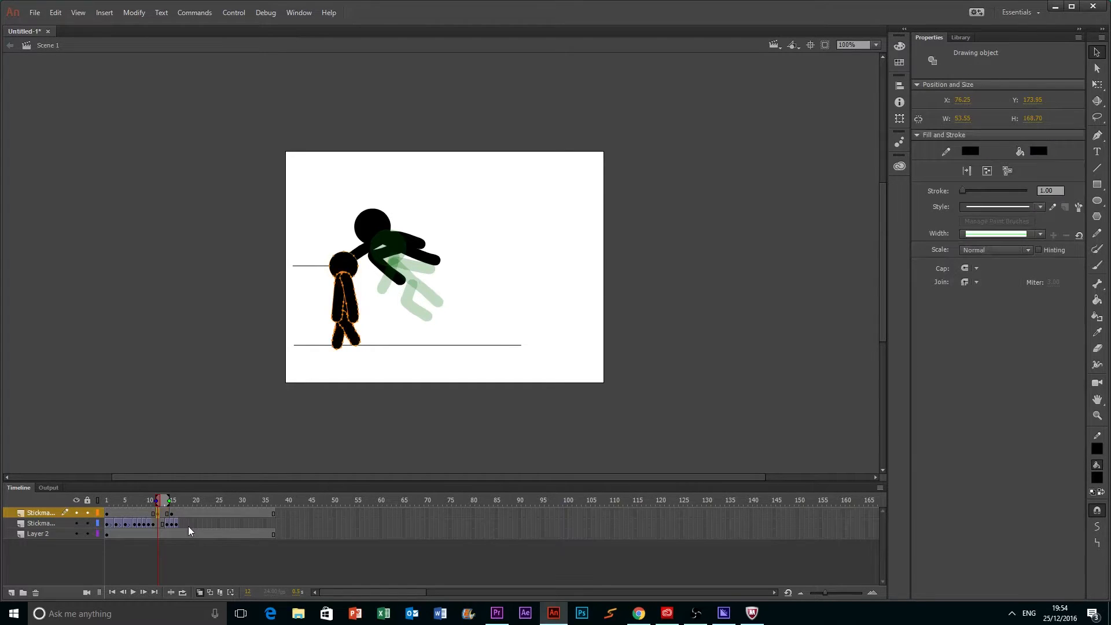
Add a keyframe to the Stickman #2 layer at frame 13.
{"action": "left_click", "coordinate": [166, 522]}
{"action": "left_click", "coordinate": [164, 514]}
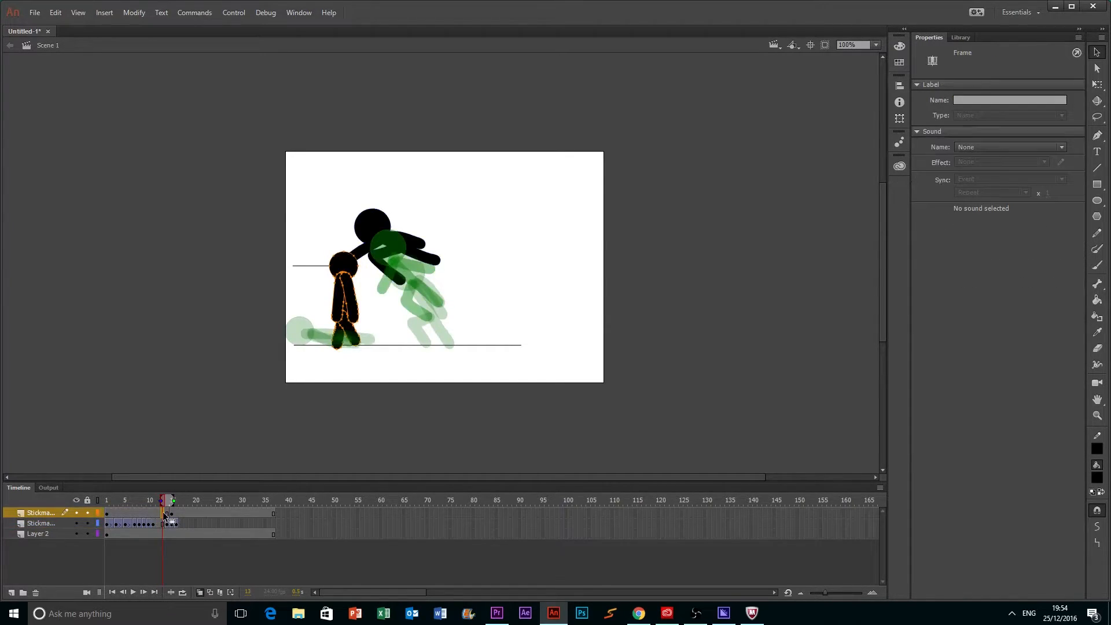
{"action": "left_click", "coordinate": [337, 410]}
Delete the second figure's legs, arms and torso in frame 13, keeping only its head.
{"action": "left_click", "coordinate": [354, 340]}
{"action": "key", "text": "Delete"}
{"action": "left_click", "coordinate": [340, 338]}
{"action": "key", "text": "Delete"}
{"action": "left_click", "coordinate": [346, 314]}
{"action": "key", "text": "Delete"}
{"action": "left_click", "coordinate": [353, 315]}
{"action": "key", "text": "Delete"}
{"action": "left_click", "coordinate": [341, 273]}
{"action": "key", "text": "Delete"}
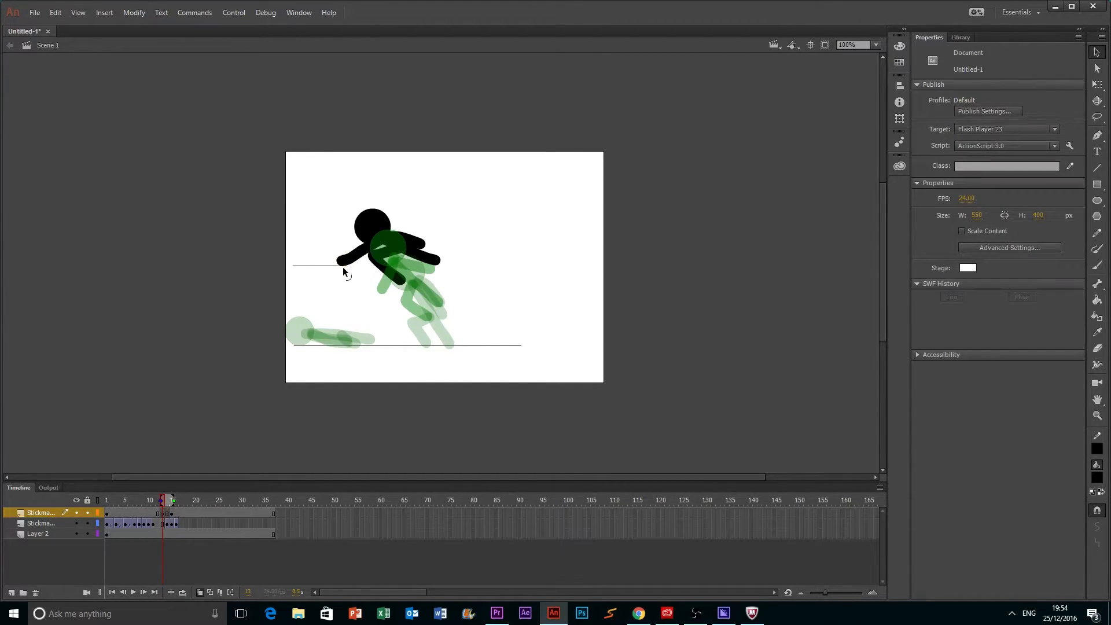
{"action": "key", "text": "ctrl+z"}
Move the second figure's head back and down in frame 13 and paint a backward-leaning torso, legs and arms reaching forward.
{"action": "mouse_move", "coordinate": [341, 276]}
{"action": "left_mouse_down"}
{"action": "mouse_move", "coordinate": [313, 296]}
{"action": "mouse_move", "coordinate": [366, 343]}
{"action": "mouse_move", "coordinate": [364, 327]}
{"action": "mouse_move", "coordinate": [388, 334]}
{"action": "mouse_move", "coordinate": [377, 325]}
{"action": "left_mouse_up"}
{"action": "left_click", "coordinate": [1097, 265]}
{"action": "key", "text": "ctrl+z"}
{"action": "left_click_drag", "start_coordinate": [325, 294], "coordinate": [355, 282]}
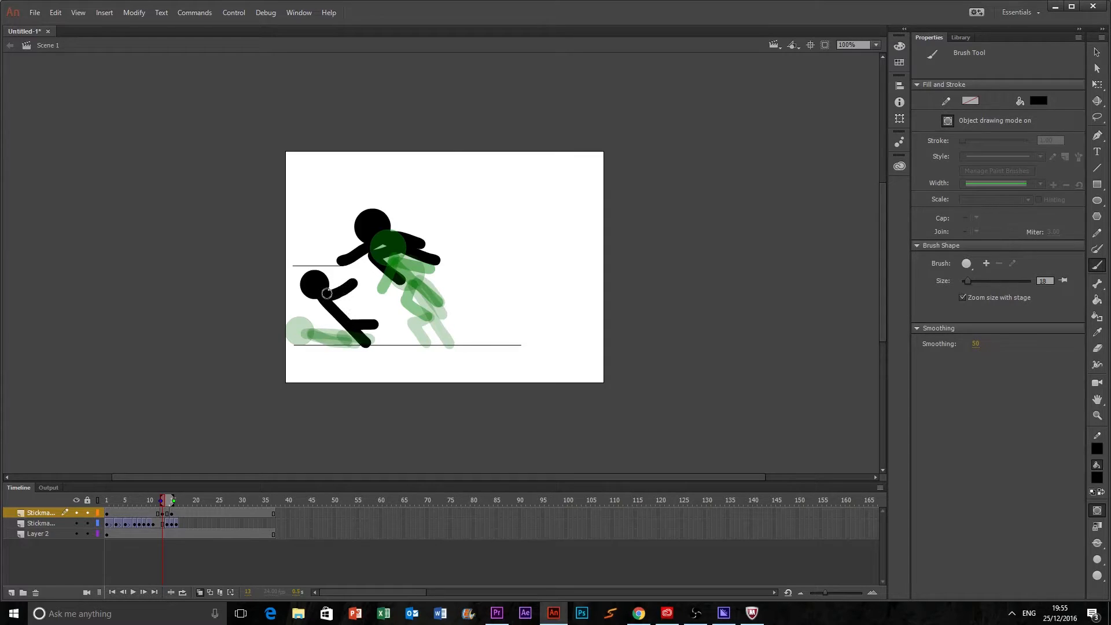
Add a keyframe to the Stickman #2 layer at frame 14.
{"action": "left_click", "coordinate": [167, 519]}
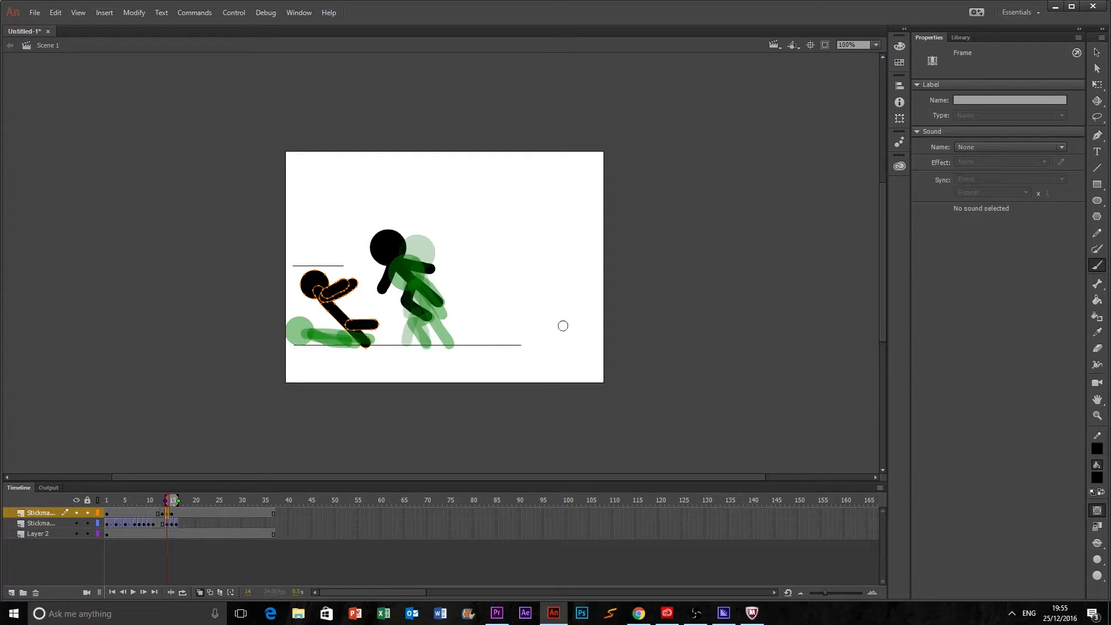
{"action": "left_click", "coordinate": [1097, 54]}
{"action": "left_click", "coordinate": [442, 350]}
Replace the second figure's body in frame 14 with a lower falling pose, moving its head closer to the ground and repainting torso, legs and arms.
{"action": "left_click", "coordinate": [366, 349]}
{"action": "key", "text": "Delete"}
{"action": "left_click", "coordinate": [365, 322]}
{"action": "key", "text": "Delete"}
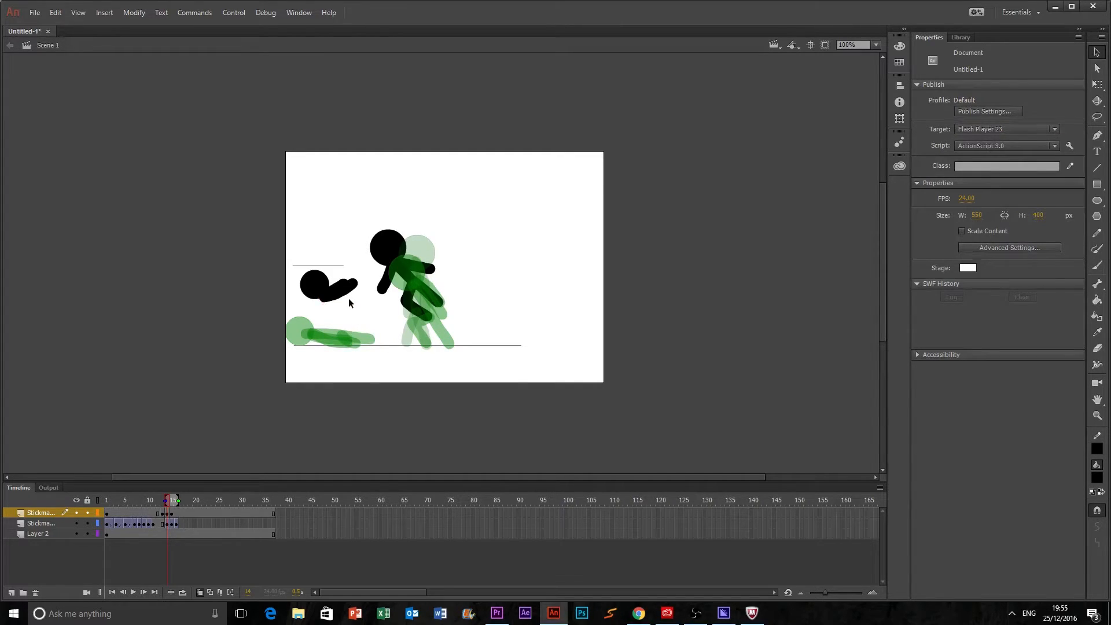
{"action": "left_click", "coordinate": [347, 291]}
{"action": "key", "text": "Delete"}
{"action": "left_click", "coordinate": [342, 289]}
{"action": "key", "text": "Delete"}
{"action": "mouse_move", "coordinate": [314, 278]}
{"action": "left_mouse_down"}
{"action": "mouse_move", "coordinate": [318, 318]}
{"action": "mouse_move", "coordinate": [370, 341]}
{"action": "mouse_move", "coordinate": [352, 328]}
{"action": "mouse_move", "coordinate": [365, 318]}
{"action": "mouse_move", "coordinate": [335, 288]}
{"action": "left_mouse_up"}
{"action": "key", "text": "b"}
Return to frame 12 and add a keyframe there on the Stickman #2 layer.
{"action": "left_click_drag", "start_coordinate": [167, 500], "coordinate": [158, 501]}
{"action": "left_click", "coordinate": [158, 514]}
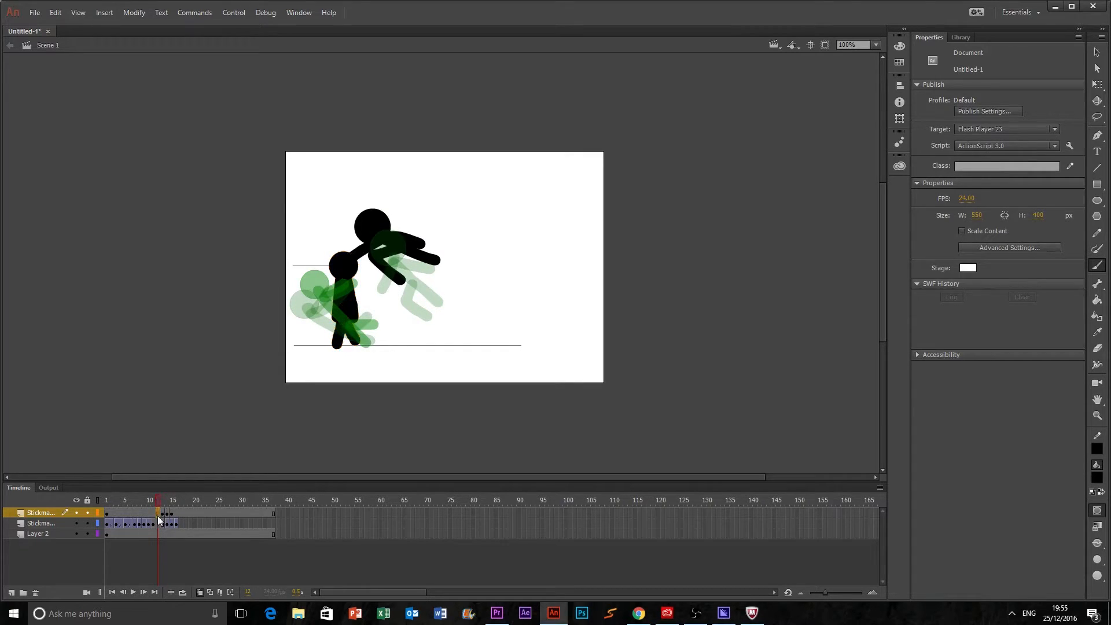
{"action": "left_click", "coordinate": [158, 514]}
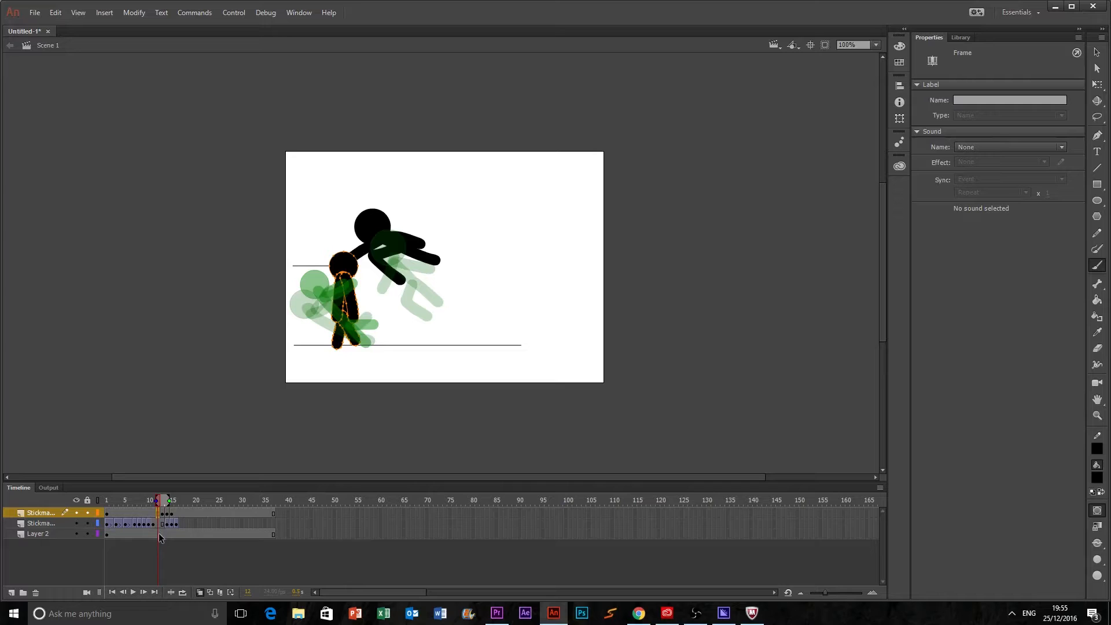
{"action": "left_click", "coordinate": [1095, 53]}
{"action": "left_click", "coordinate": [423, 451]}
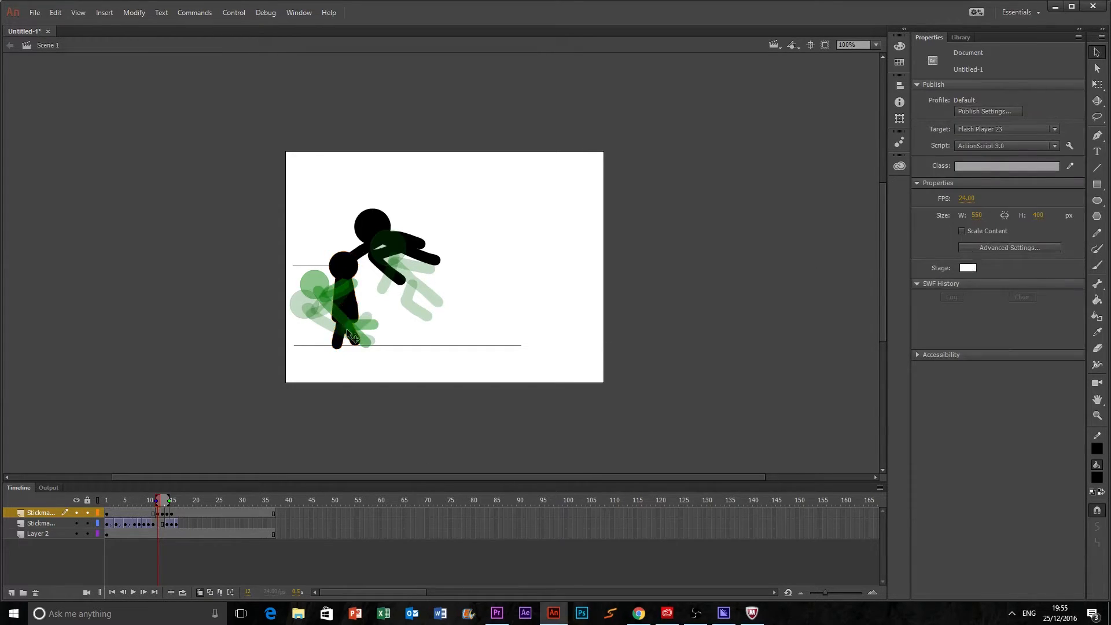
Replace the second figure's limbs and torso in frame 12 with a slightly backward-leaning pose, shifting its head back and raising its arms and one leg.
{"action": "left_click", "coordinate": [350, 330]}
{"action": "key", "text": "Delete"}
{"action": "left_click", "coordinate": [339, 334]}
{"action": "key", "text": "Delete"}
{"action": "left_click", "coordinate": [347, 311]}
{"action": "key", "text": "Delete"}
{"action": "left_click", "coordinate": [337, 314]}
{"action": "key", "text": "Delete"}
{"action": "mouse_move", "coordinate": [348, 275]}
{"action": "left_mouse_down"}
{"action": "mouse_move", "coordinate": [368, 345]}
{"action": "mouse_move", "coordinate": [373, 317]}
{"action": "mouse_move", "coordinate": [386, 315]}
{"action": "mouse_move", "coordinate": [354, 279]}
{"action": "mouse_move", "coordinate": [366, 271]}
{"action": "mouse_move", "coordinate": [339, 282]}
{"action": "mouse_move", "coordinate": [376, 279]}
{"action": "left_mouse_up"}
{"action": "left_click", "coordinate": [1096, 265]}
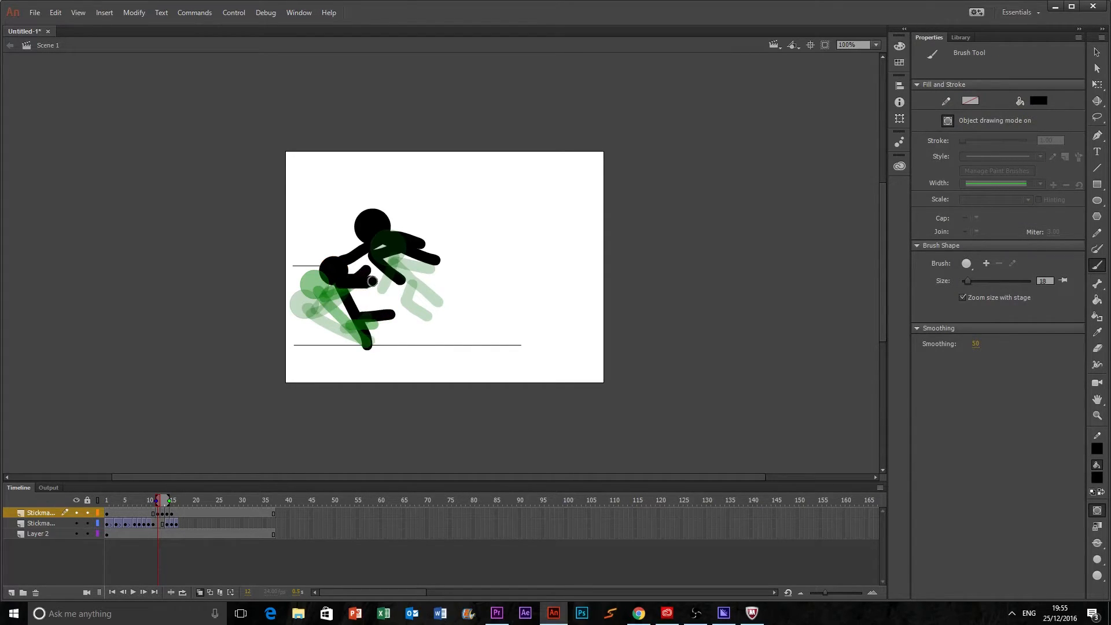
Play the animation from frame 1 to check the second figure's fall.
{"action": "left_click", "coordinate": [158, 505]}
{"action": "left_click_drag", "start_coordinate": [157, 502], "coordinate": [93, 507]}
{"action": "left_click", "coordinate": [133, 592]}
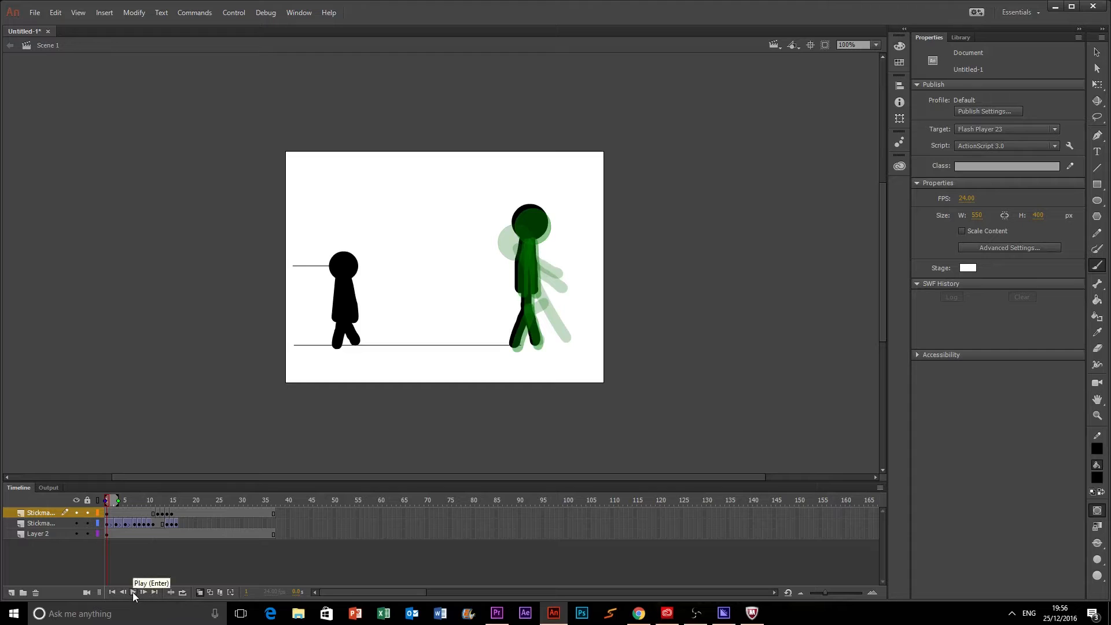
{"action": "left_click", "coordinate": [133, 592]}
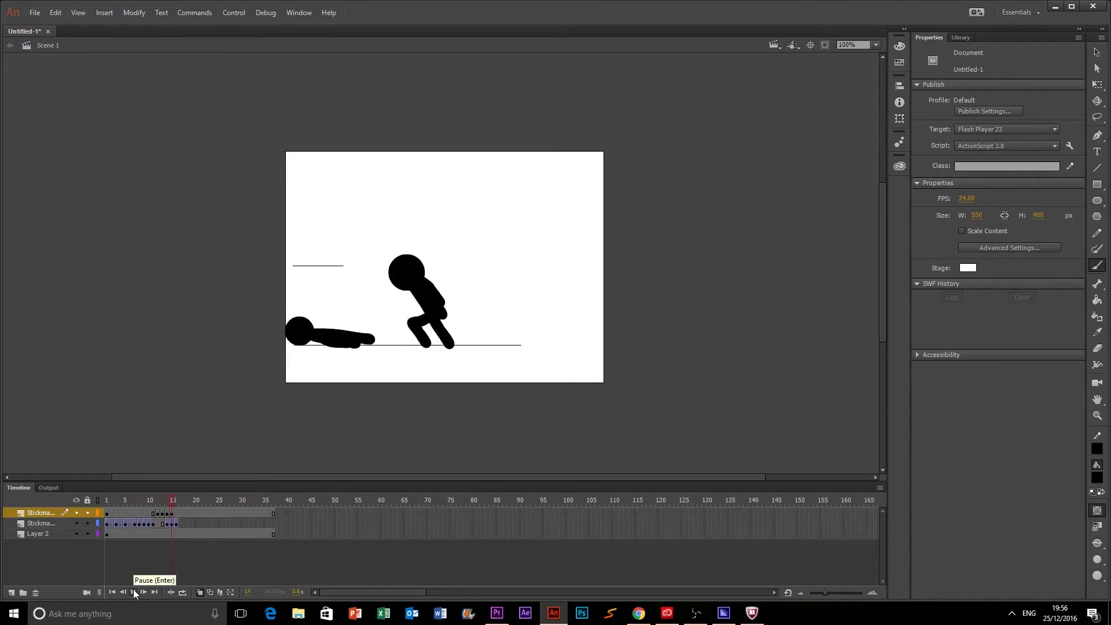
Delete Layer 2 with the guide lines and extend the diving figure's layer to the same end frame as Stickman #2.
{"action": "left_click", "coordinate": [106, 533]}
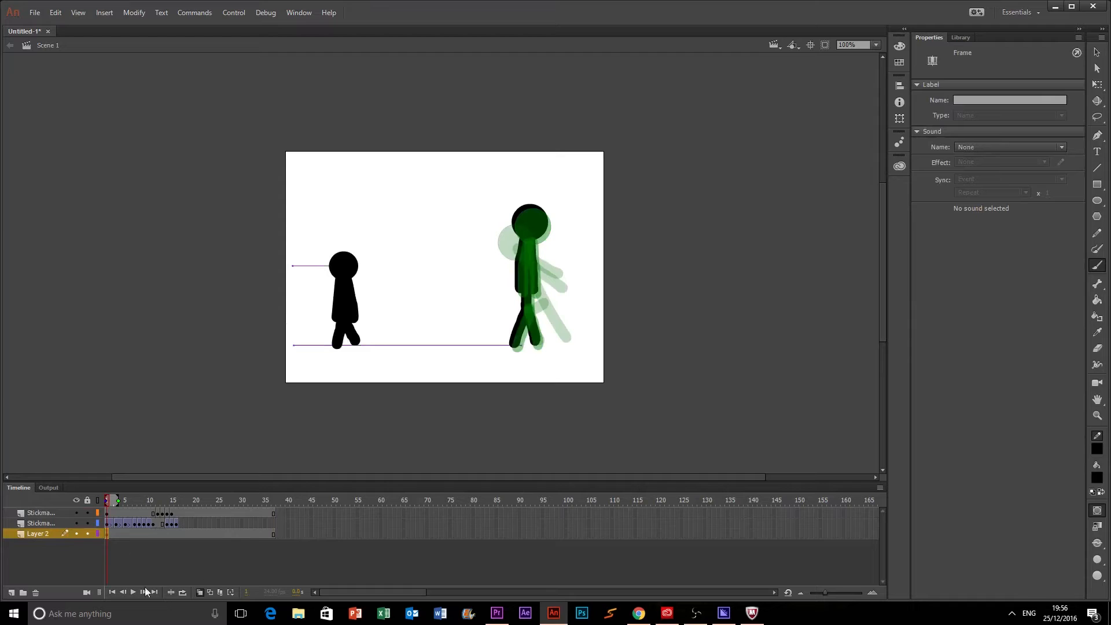
{"action": "left_click", "coordinate": [36, 594]}
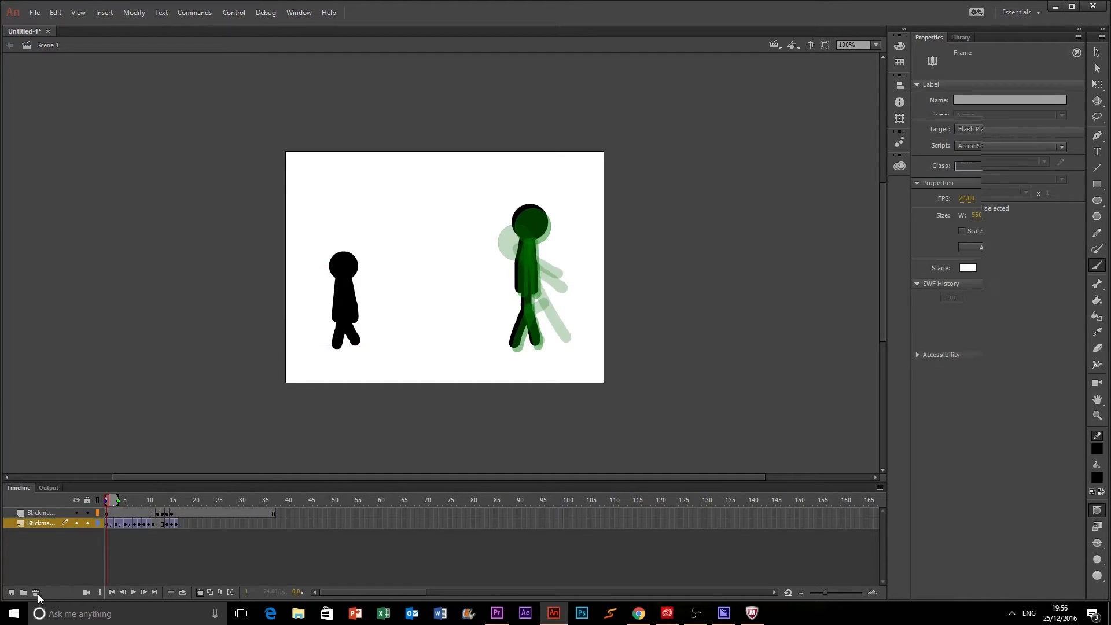
{"action": "left_click", "coordinate": [273, 524]}
{"action": "key", "text": "F5"}
{"action": "right_click", "coordinate": [255, 522]}
{"action": "left_click", "coordinate": [275, 197]}
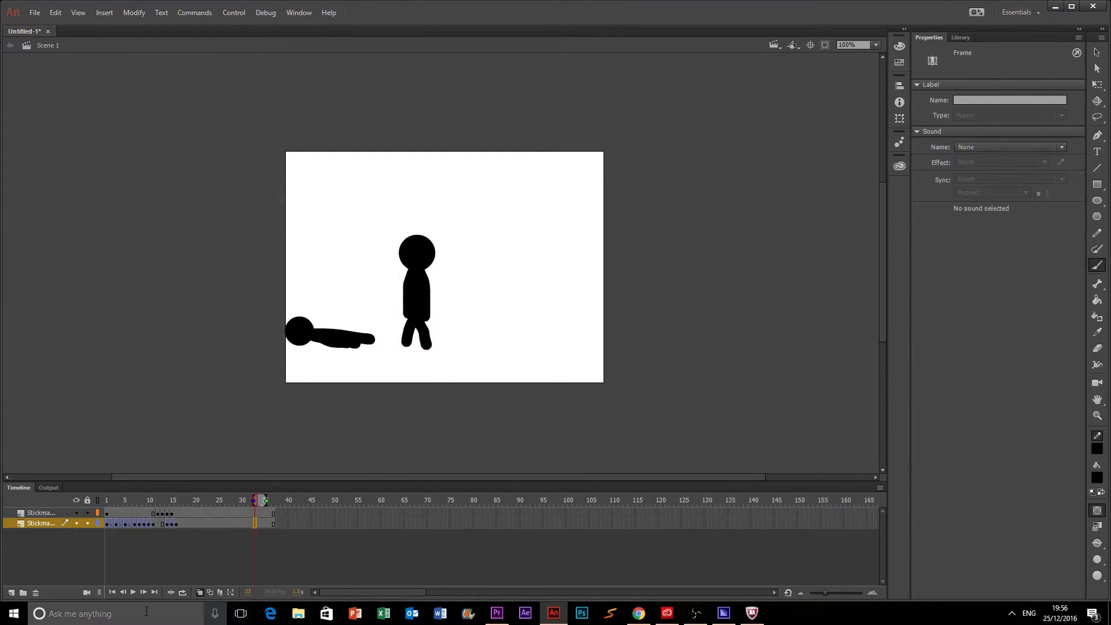
Play the whole animation without the guide lines to review the dive and the knockdown.
{"action": "left_click", "coordinate": [133, 592]}
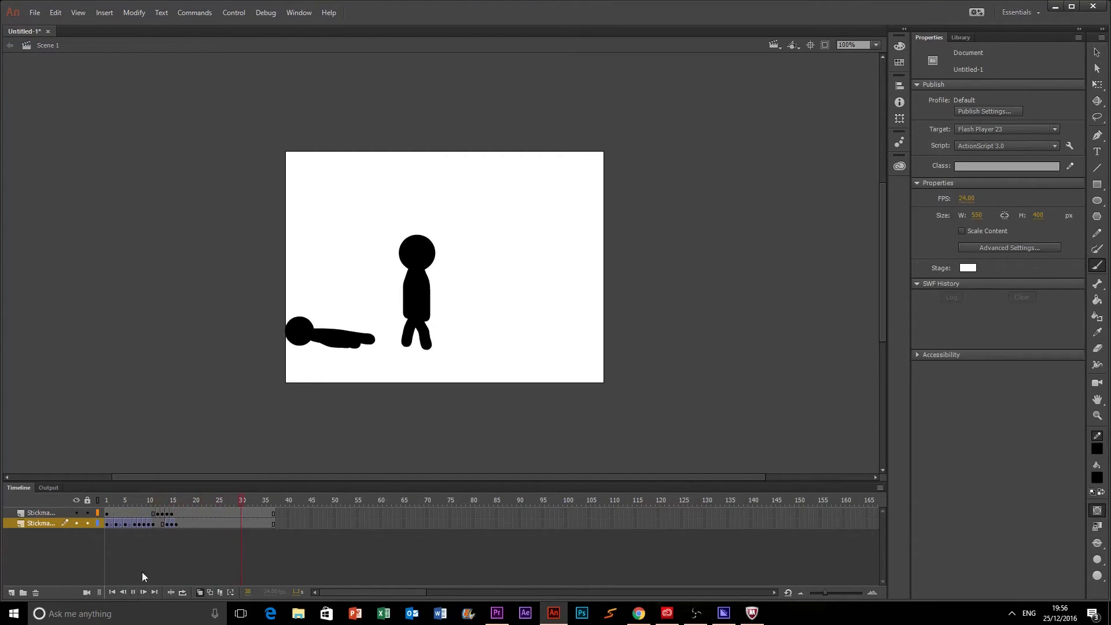
{"action": "left_click", "coordinate": [133, 592]}
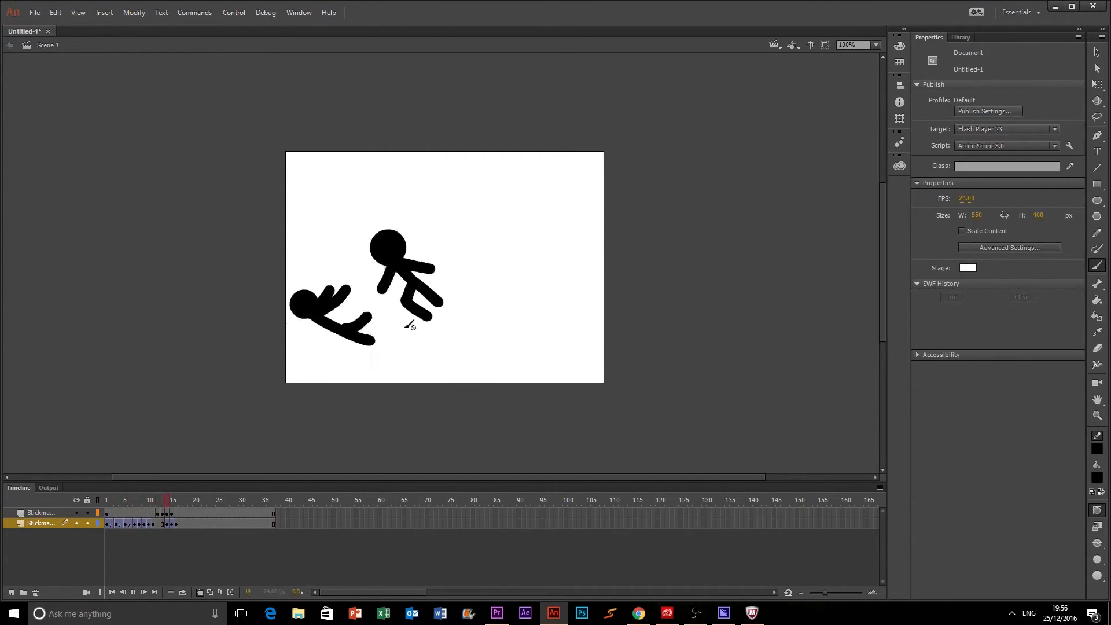